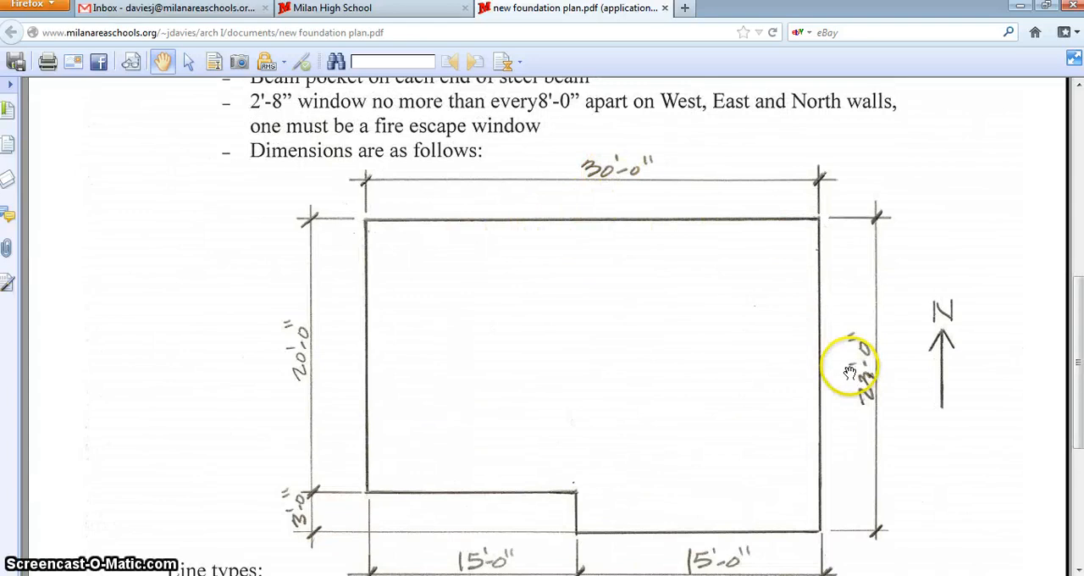
- Review the written specifications and the dimensioned outline in the foundation plan PDF
{"action": "scroll", "coordinate": [860, 383], "scroll_direction": "down", "scroll_amount": 1}
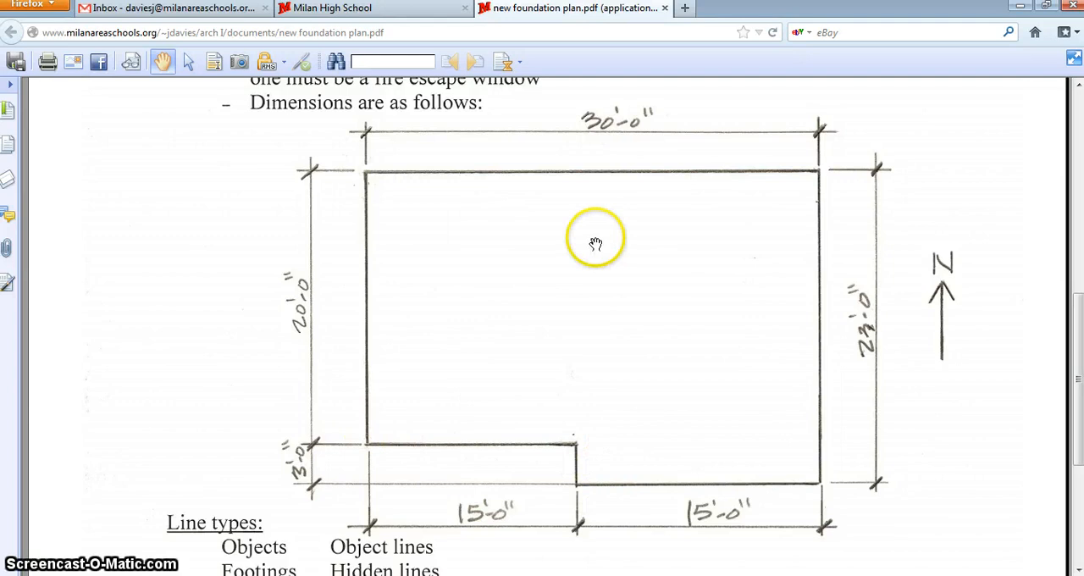
{"action": "scroll", "coordinate": [528, 208], "scroll_direction": "up", "scroll_amount": 2}
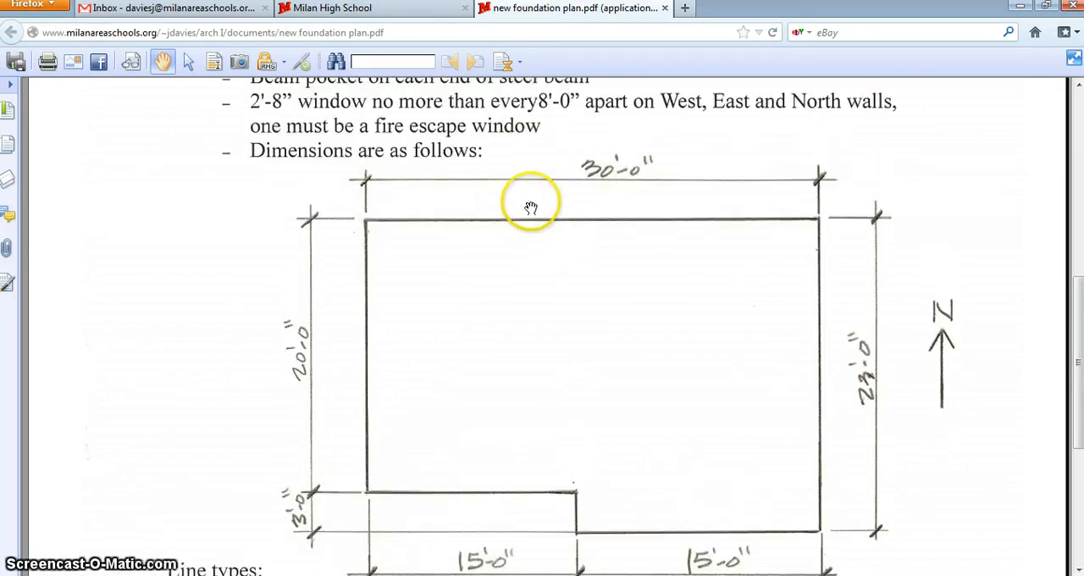
{"action": "scroll", "coordinate": [522, 213], "scroll_direction": "down", "scroll_amount": 1}
{"action": "scroll", "coordinate": [527, 207], "scroll_direction": "up", "scroll_amount": 1}
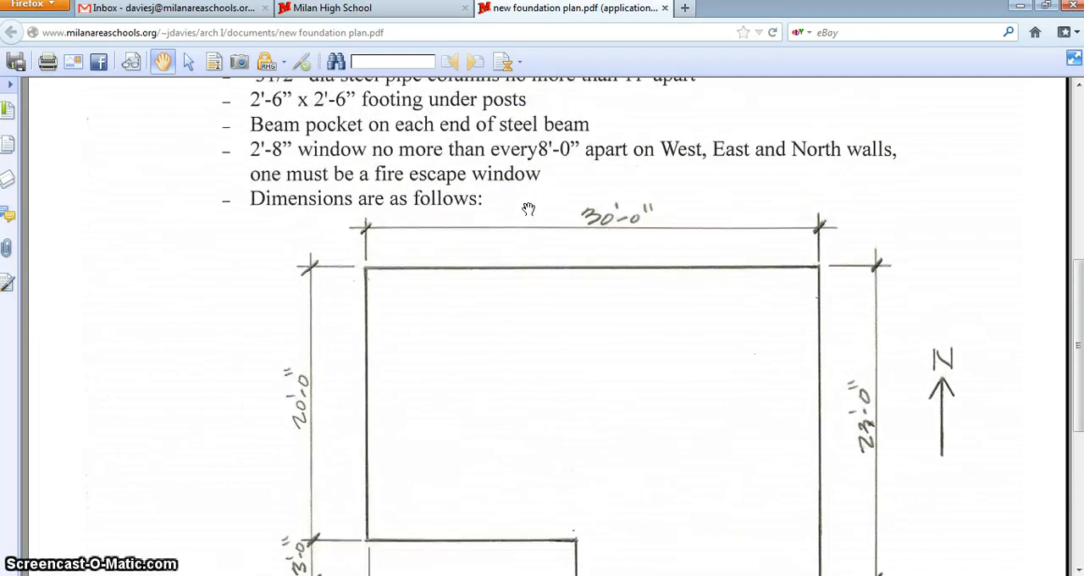
{"action": "scroll", "coordinate": [528, 211], "scroll_direction": "up", "scroll_amount": 3}
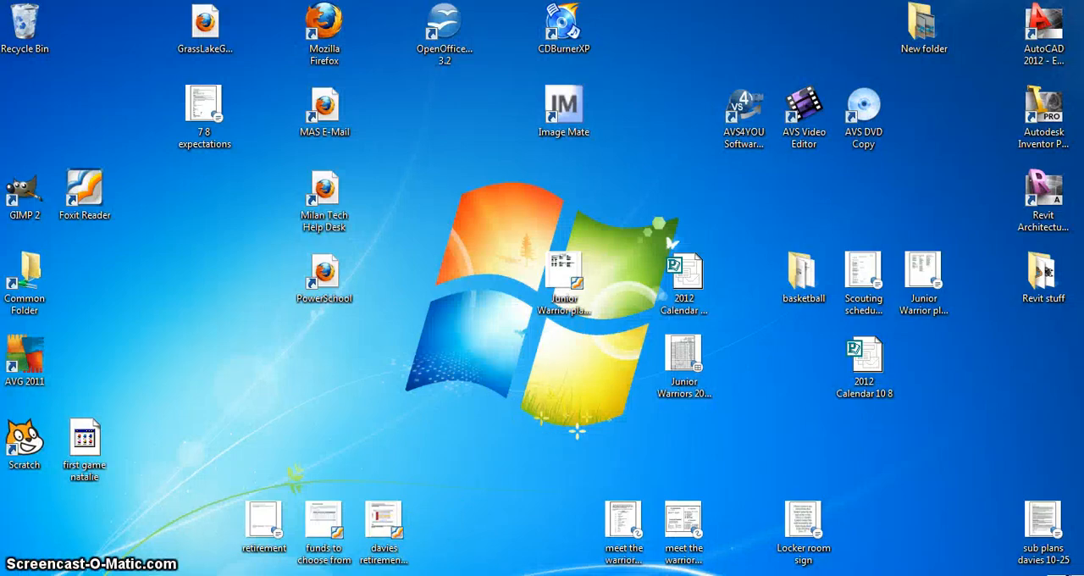
- Switch to Revit and open the Site floor plan view
{"action": "left_click", "coordinate": [381, 575]}
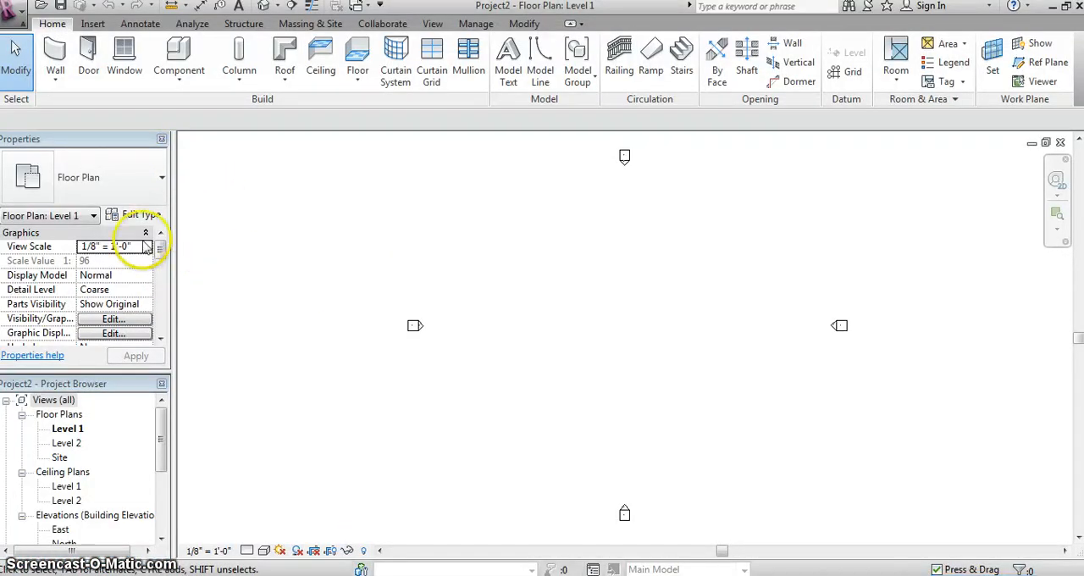
{"action": "double_click", "coordinate": [60, 458]}
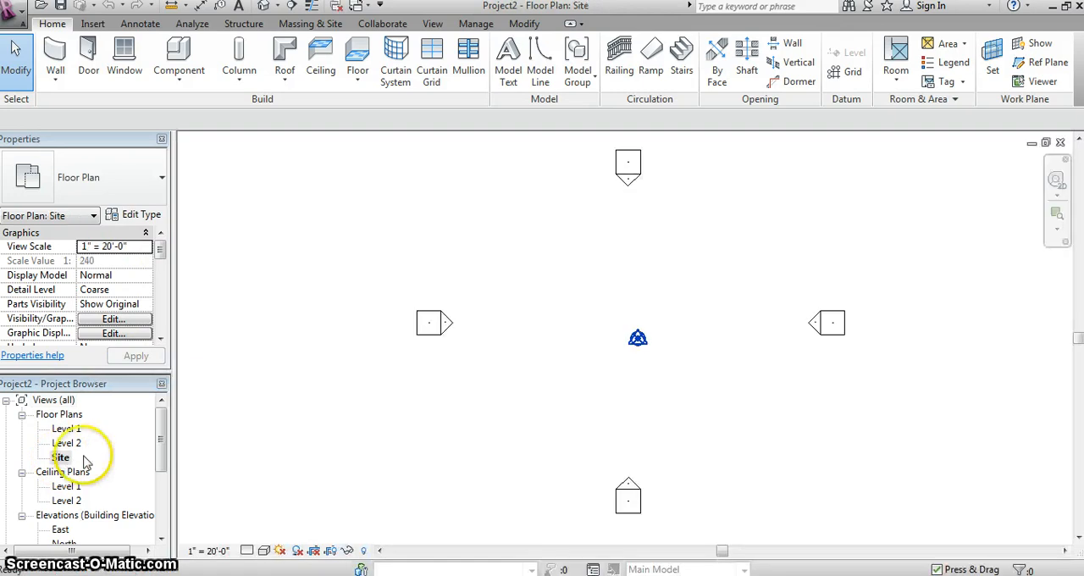
{"action": "scroll", "coordinate": [648, 309], "scroll_direction": "up", "scroll_amount": 2}
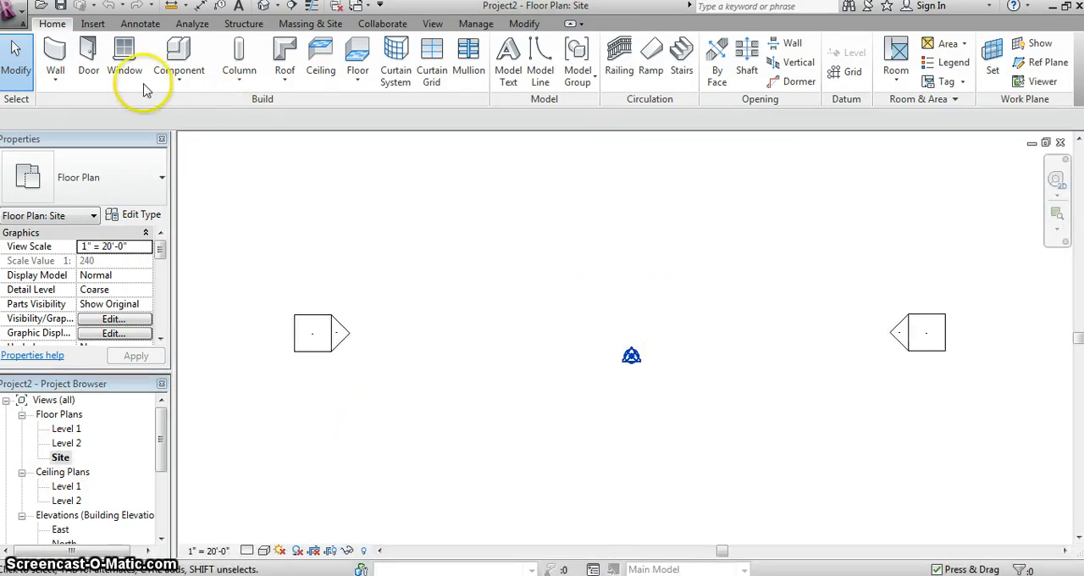
- Draw a 30' north wall using the Foundation - 12" Concrete wall type
{"action": "left_click", "coordinate": [57, 52]}
{"action": "left_click", "coordinate": [161, 181]}
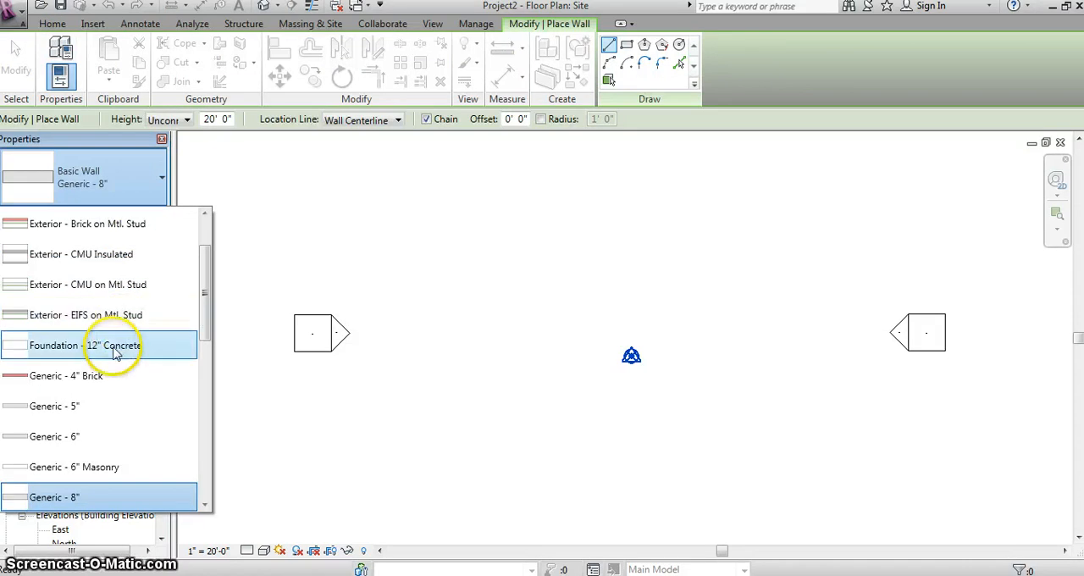
{"action": "left_click", "coordinate": [85, 345]}
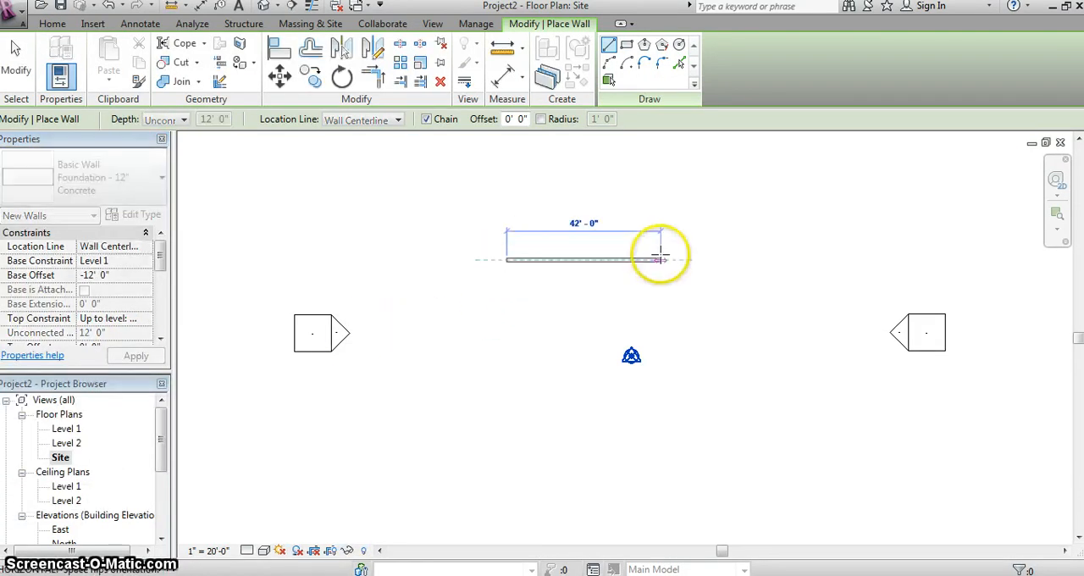
{"action": "type", "text": "30"}
{"action": "key", "text": "Return"}
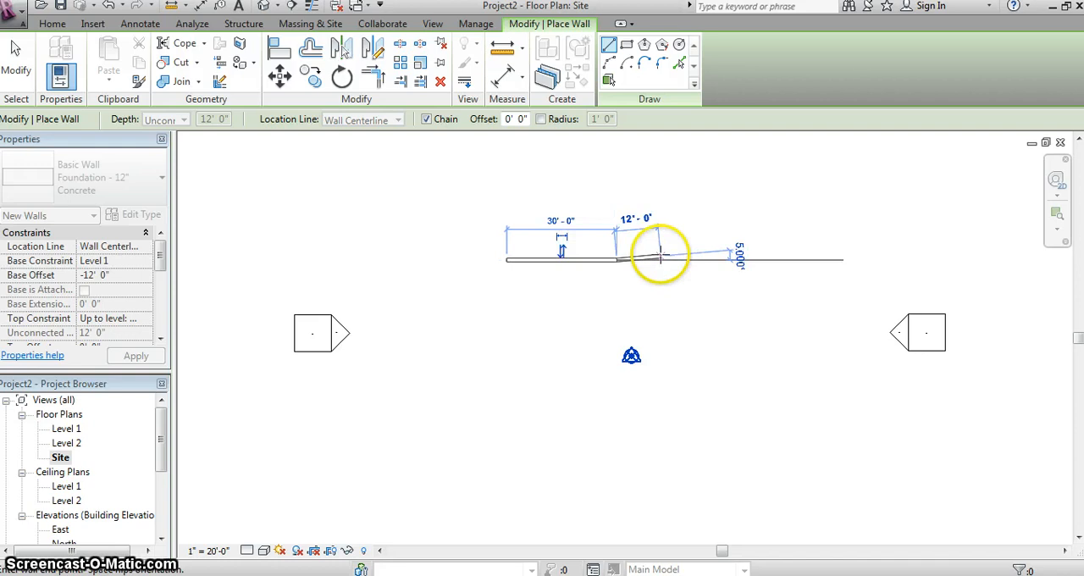
- Close the foundation outline with a 23' east wall, a south side stepped 3' at its 15' midpoint, and a west wall
{"action": "left_click", "coordinate": [617, 344]}
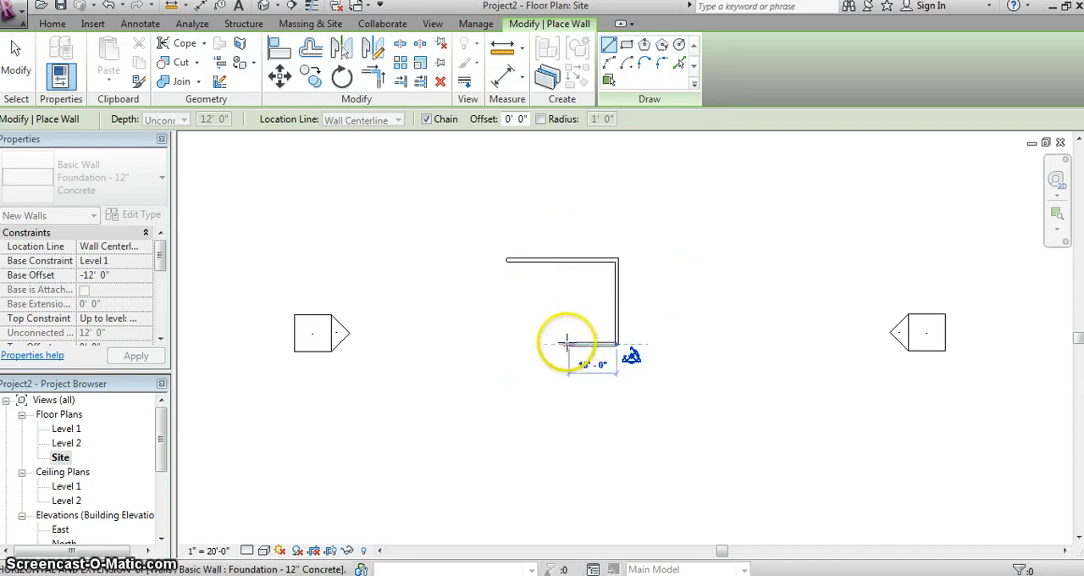
{"action": "type", "text": "14"}
{"action": "key", "text": "Return"}
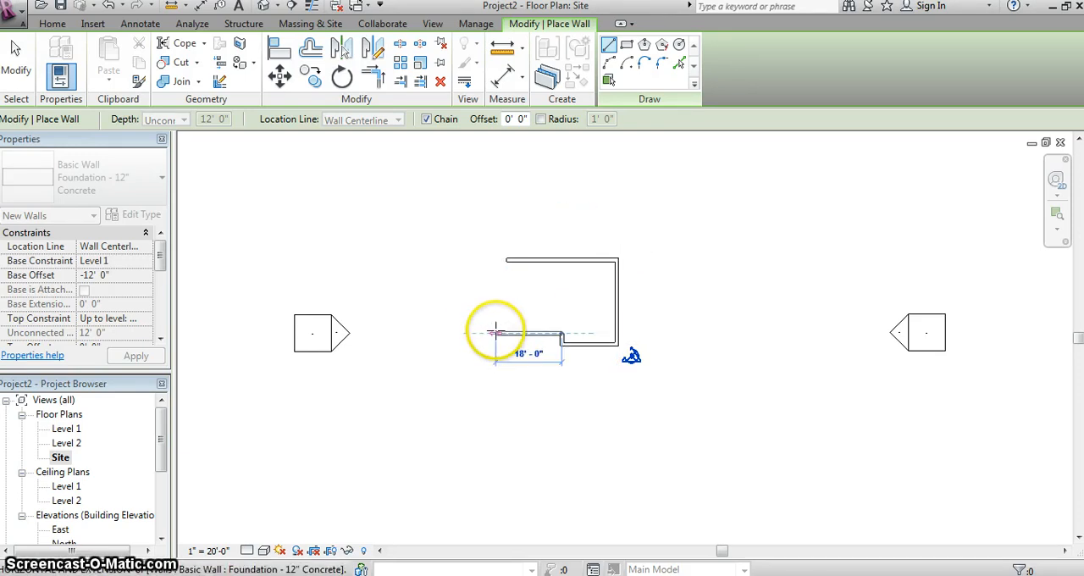
{"action": "left_click", "coordinate": [506, 333]}
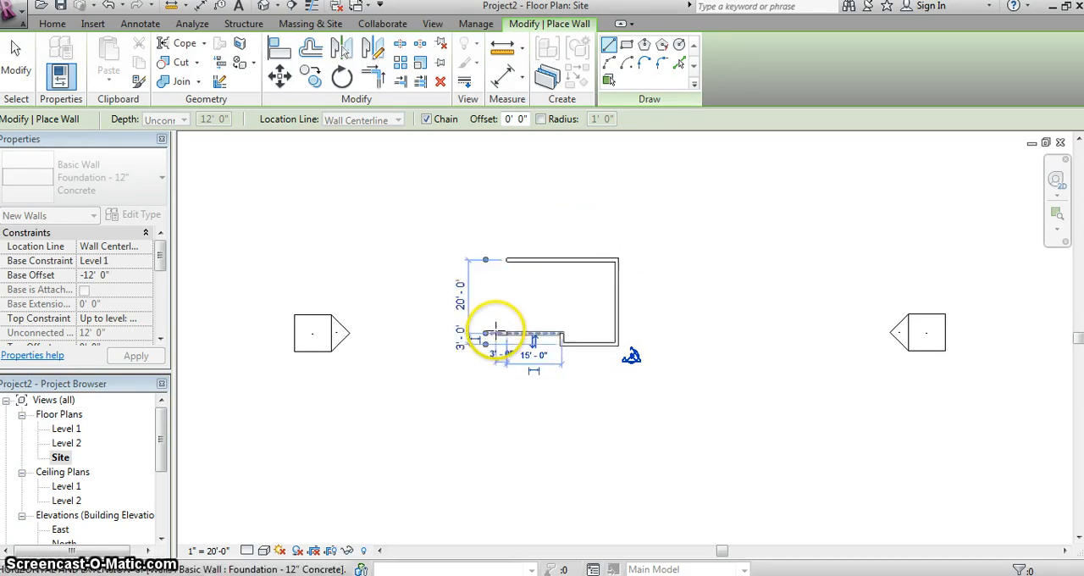
{"action": "left_click", "coordinate": [506, 259]}
{"action": "right_click", "coordinate": [571, 224]}
{"action": "left_click", "coordinate": [591, 219]}
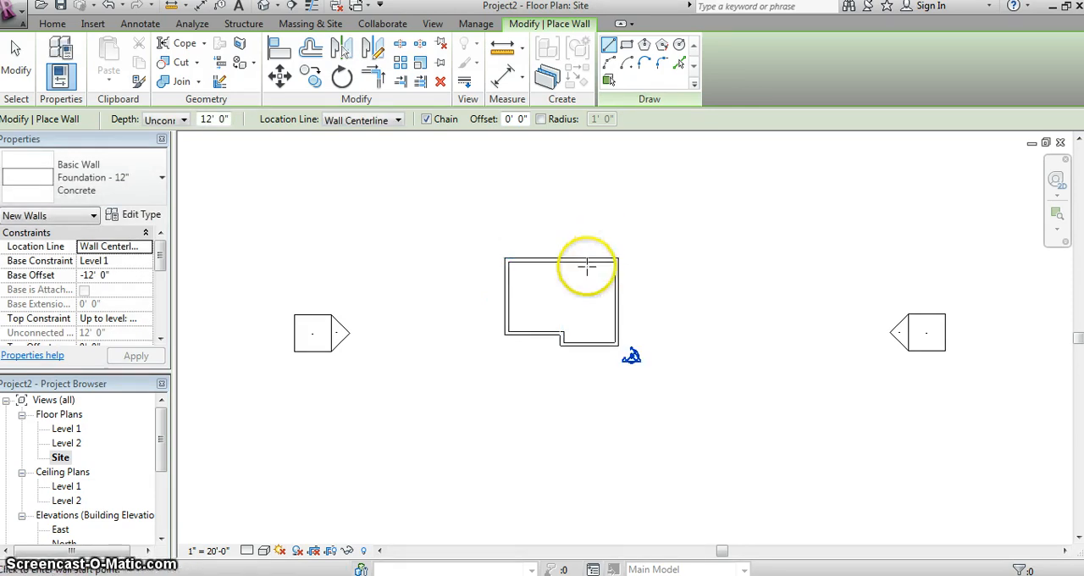
- Place Bearing Footing - 36" x 12" wall foundations under all the foundation walls
{"action": "scroll", "coordinate": [585, 268], "scroll_direction": "up", "scroll_amount": 5}
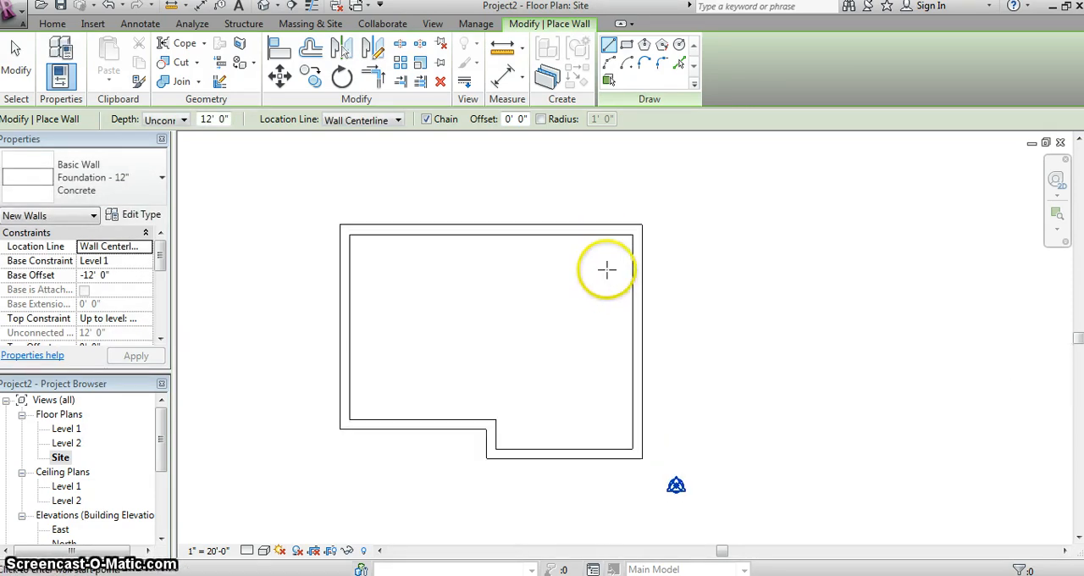
{"action": "middle_click_drag", "start_coordinate": [545, 274], "coordinate": [582, 301]}
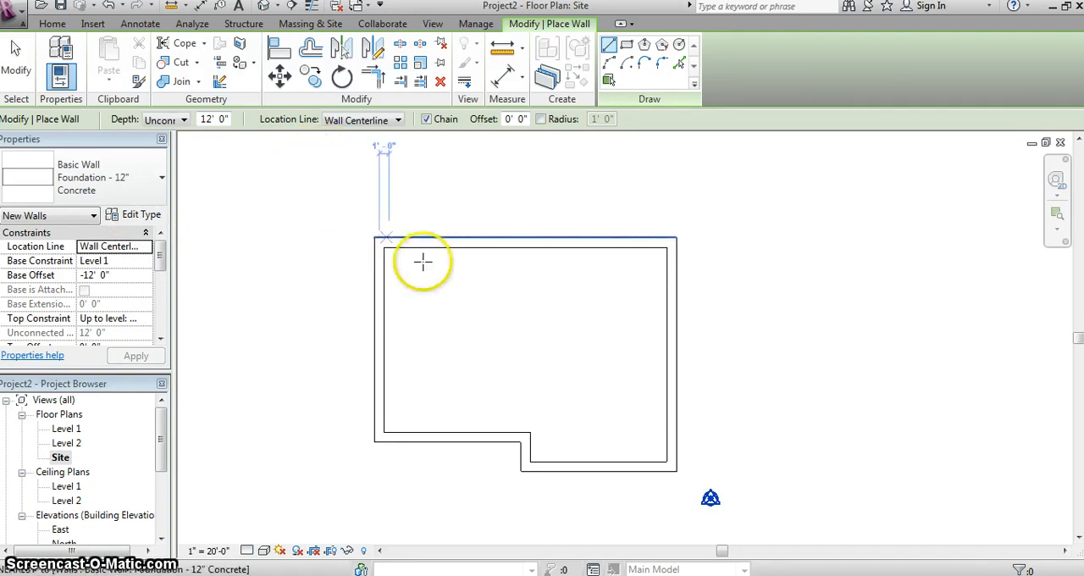
{"action": "left_click", "coordinate": [244, 24]}
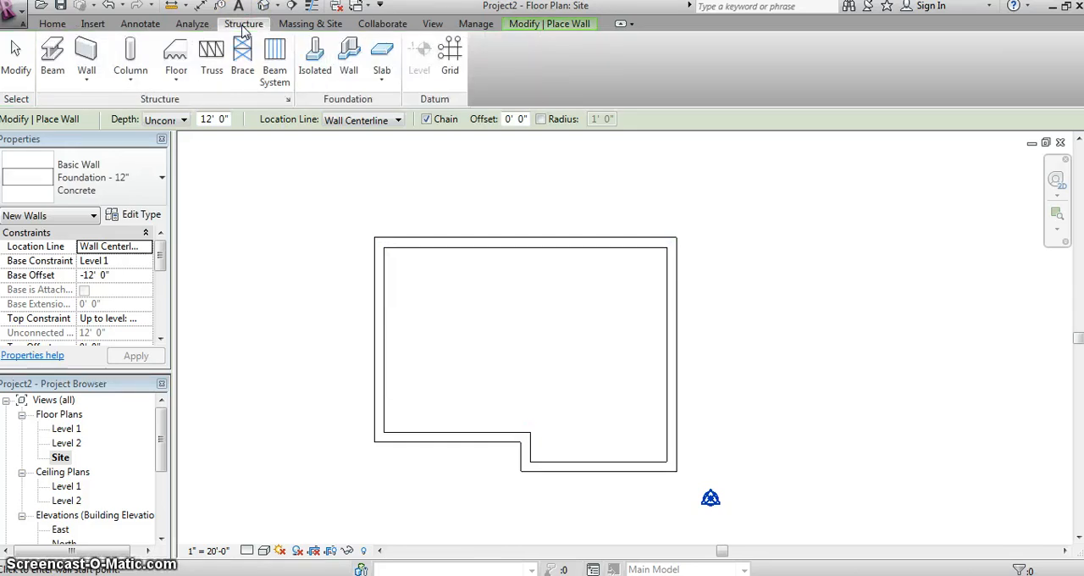
{"action": "left_click", "coordinate": [350, 70]}
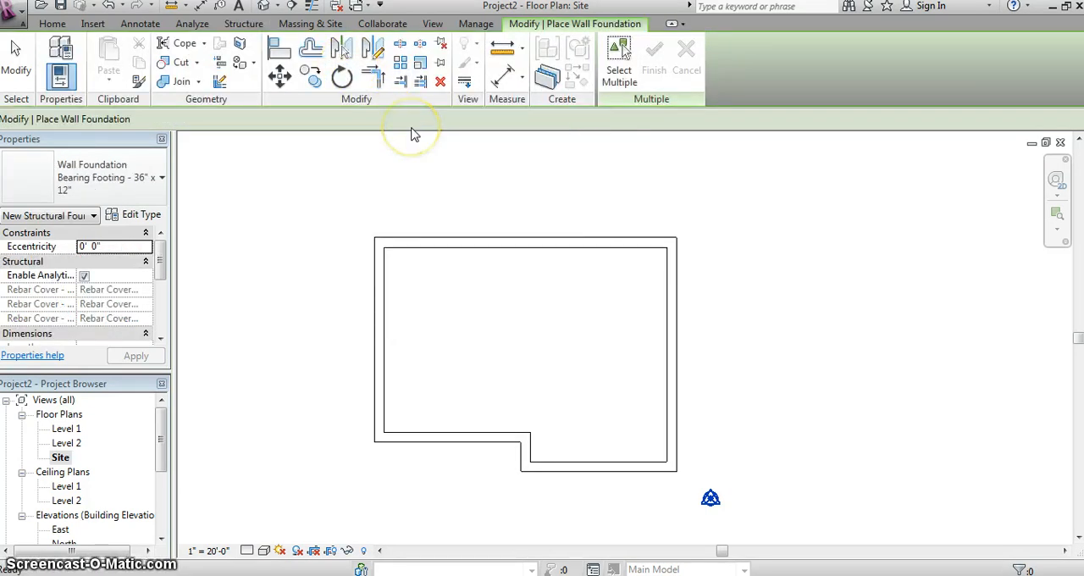
{"action": "left_click", "coordinate": [498, 245]}
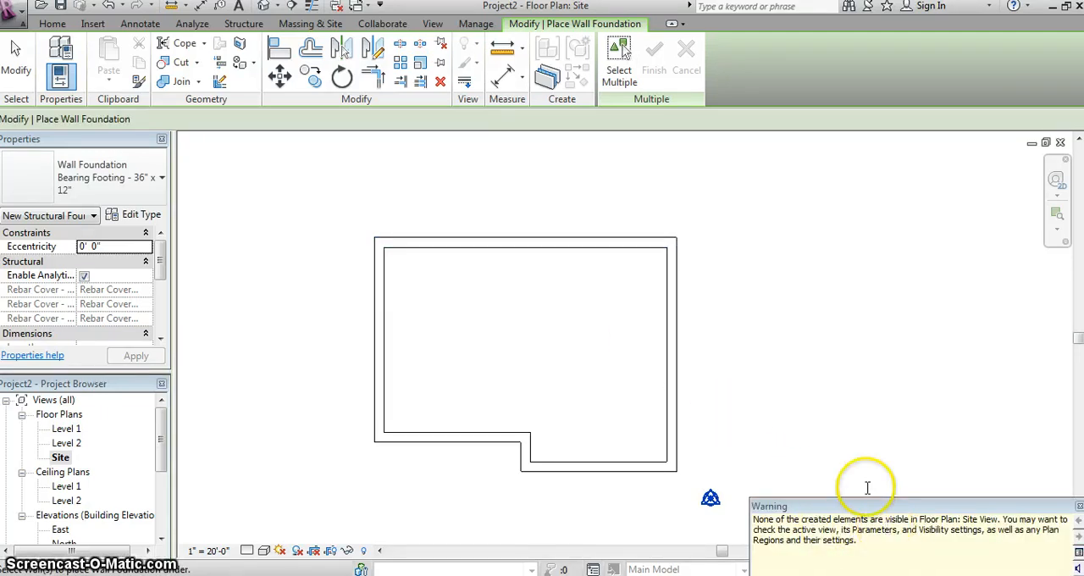
{"action": "left_click", "coordinate": [627, 461]}
{"action": "left_click", "coordinate": [530, 444]}
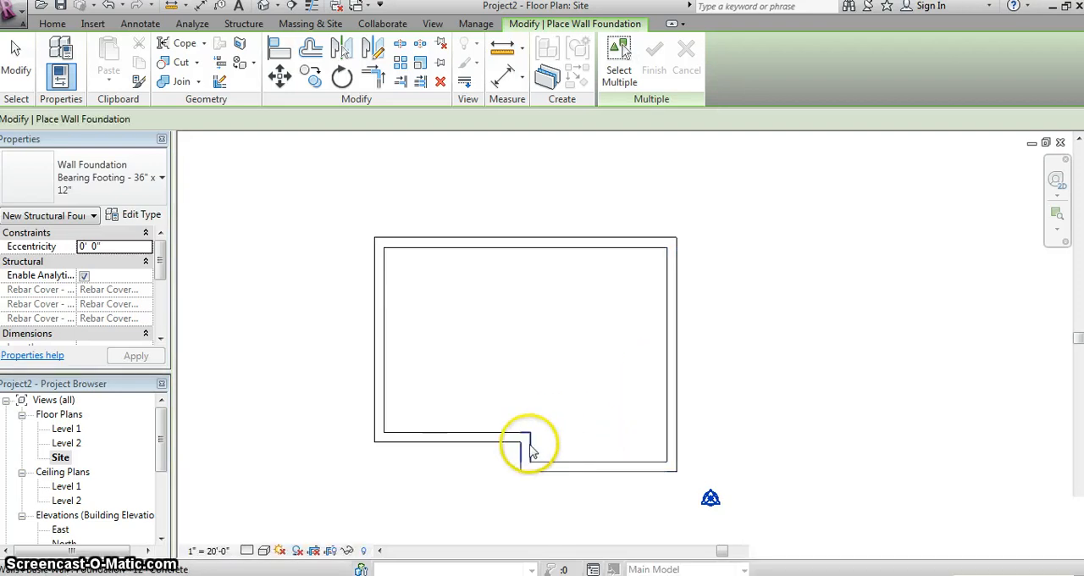
{"action": "left_click", "coordinate": [472, 441]}
{"action": "left_click", "coordinate": [375, 351]}
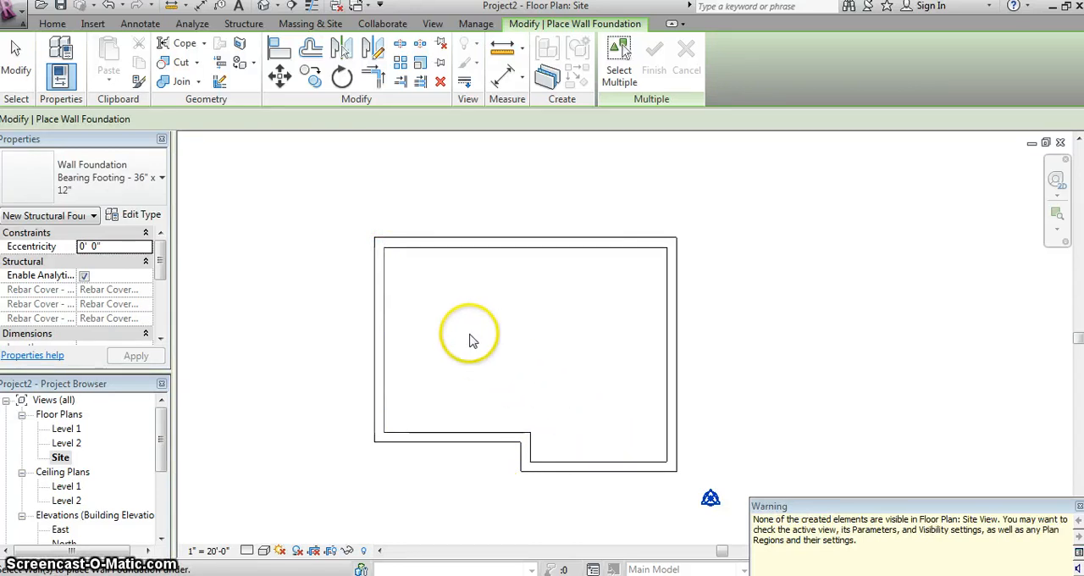
- Turn on the Structural Foundations category in the Site plan's Visibility/Graphics overrides and apply the change
{"action": "left_click", "coordinate": [432, 23]}
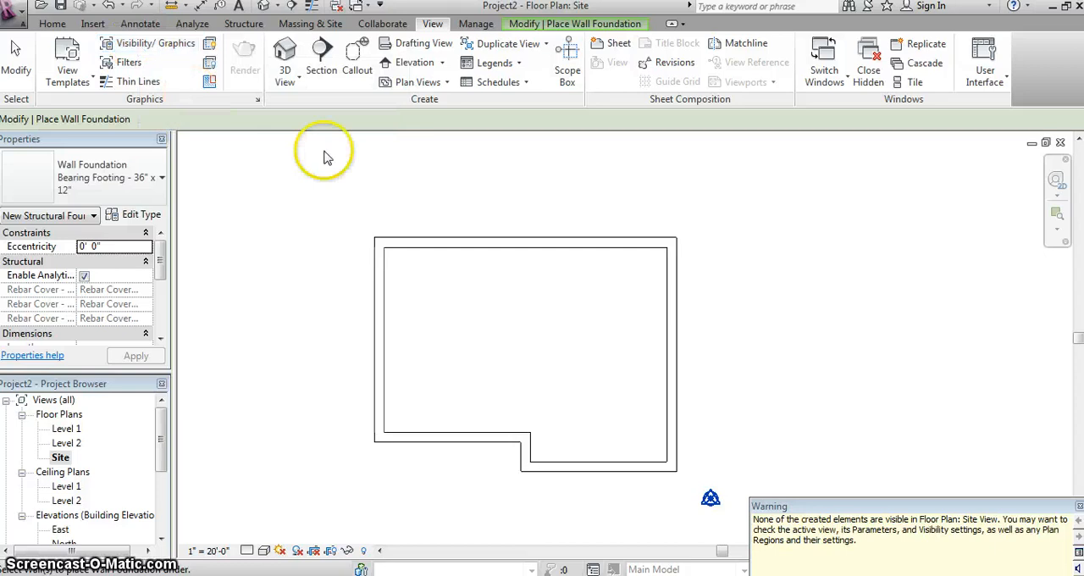
{"action": "left_click", "coordinate": [142, 44]}
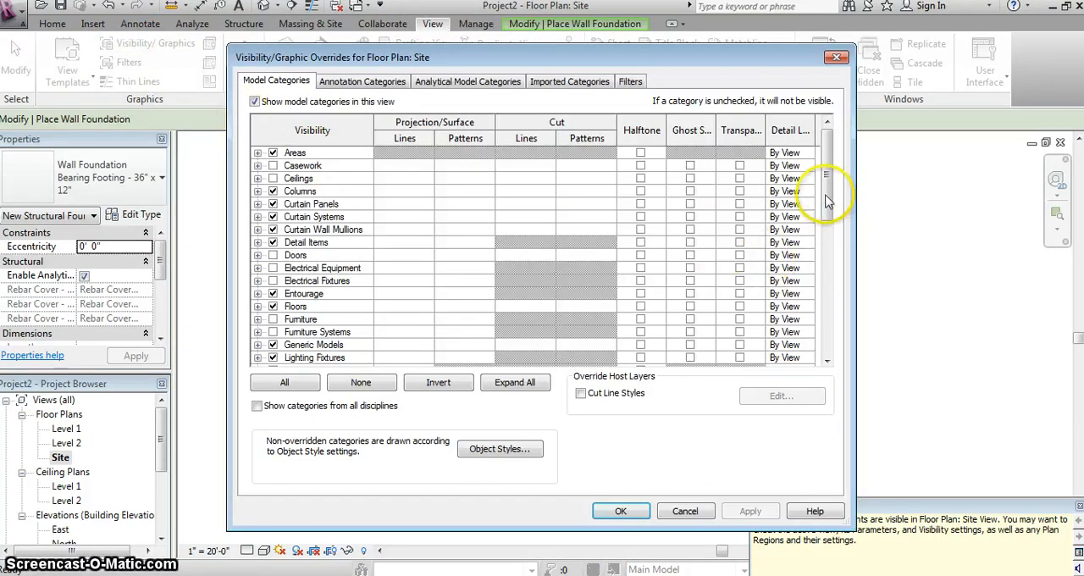
{"action": "left_click_drag", "start_coordinate": [828, 200], "coordinate": [829, 360]}
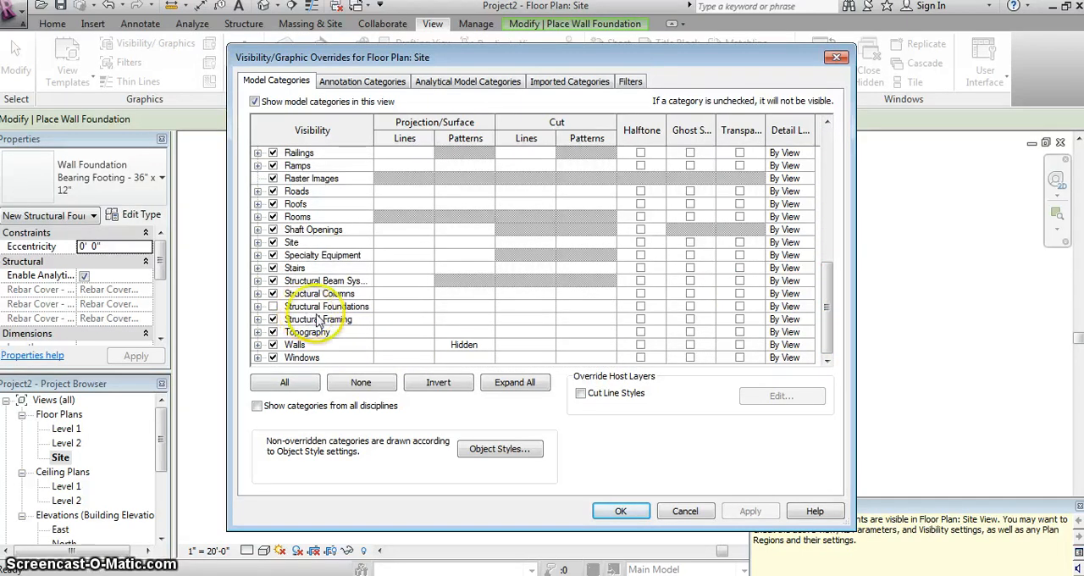
{"action": "left_click", "coordinate": [257, 306]}
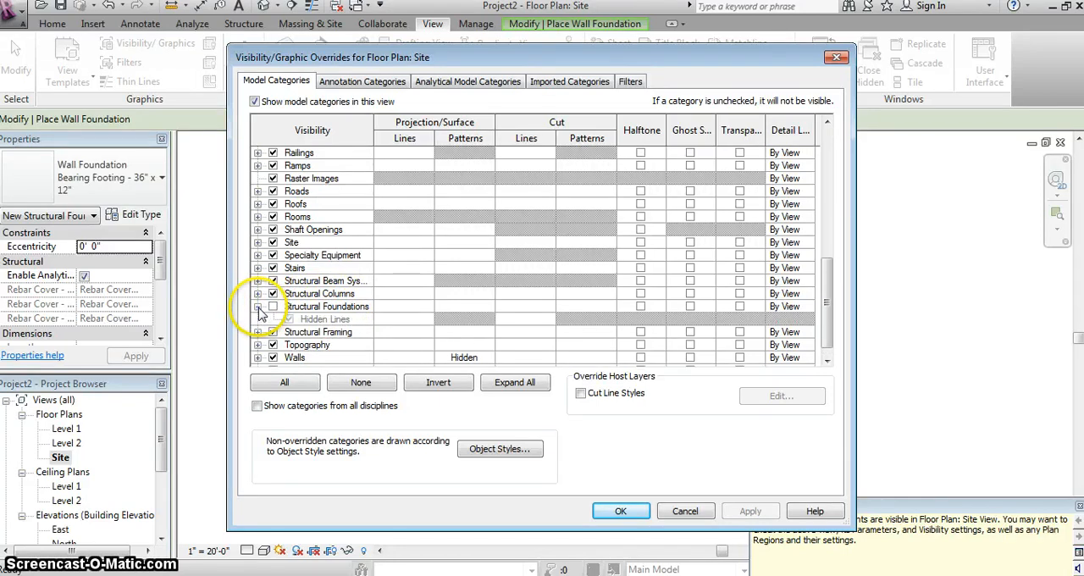
{"action": "left_click", "coordinate": [272, 305]}
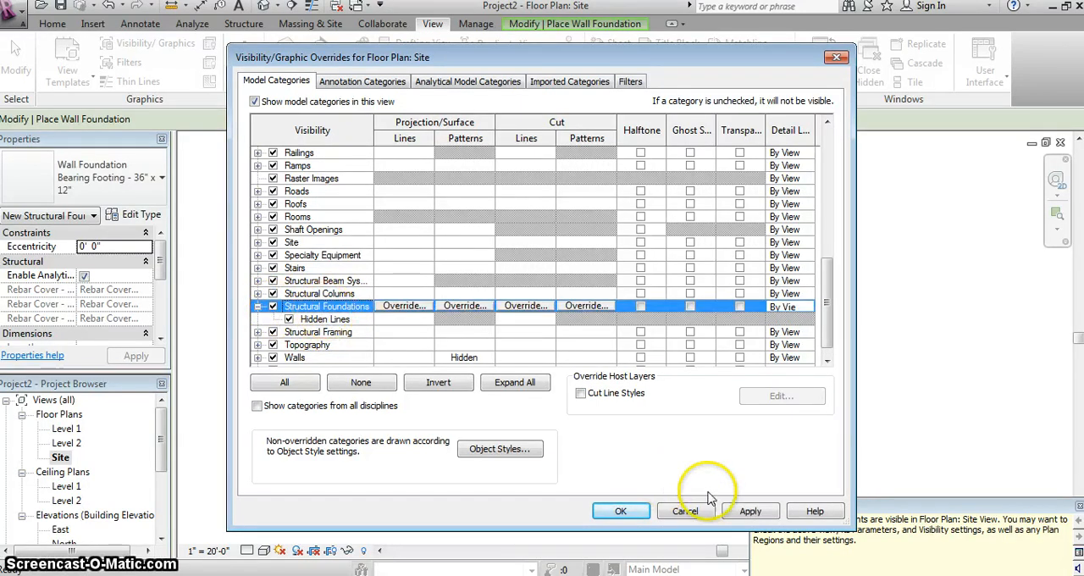
{"action": "left_click", "coordinate": [750, 510]}
{"action": "left_click", "coordinate": [630, 511]}
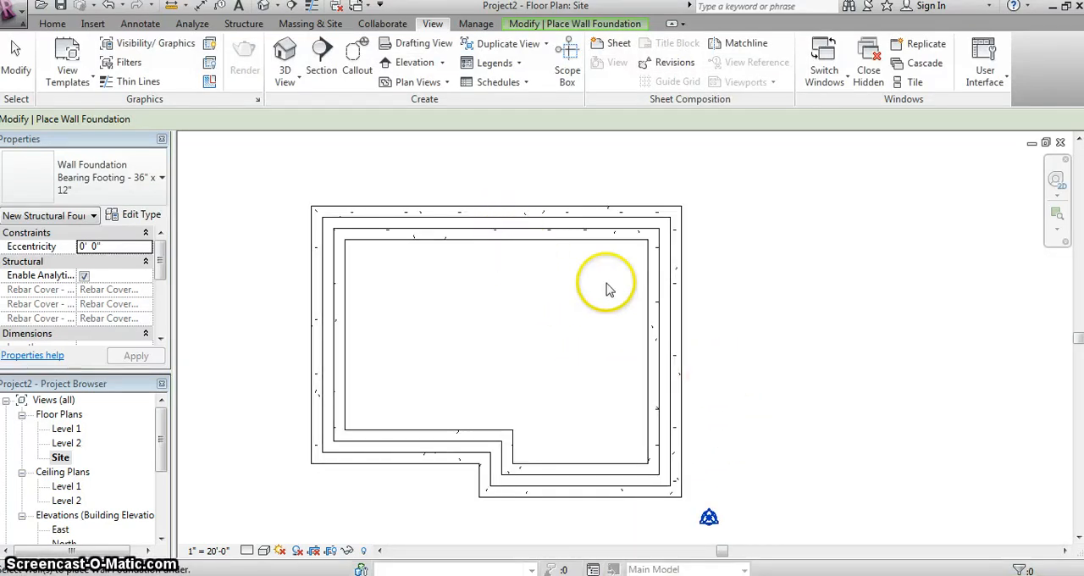
- Open the default 3D view and inspect the foundation walls with their footings
{"action": "left_click", "coordinate": [285, 51]}
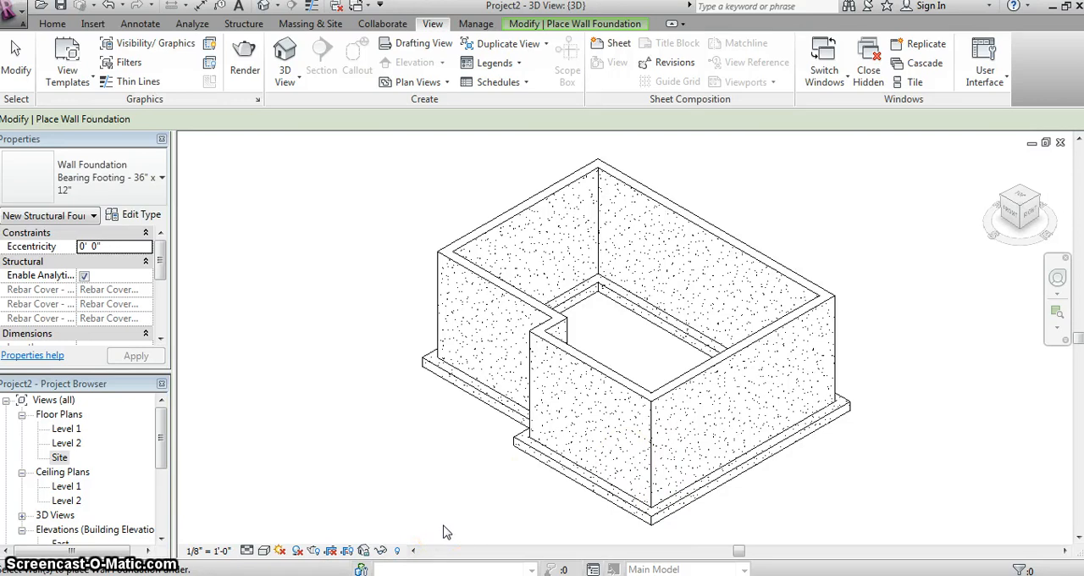
{"action": "key", "text": "alt"}
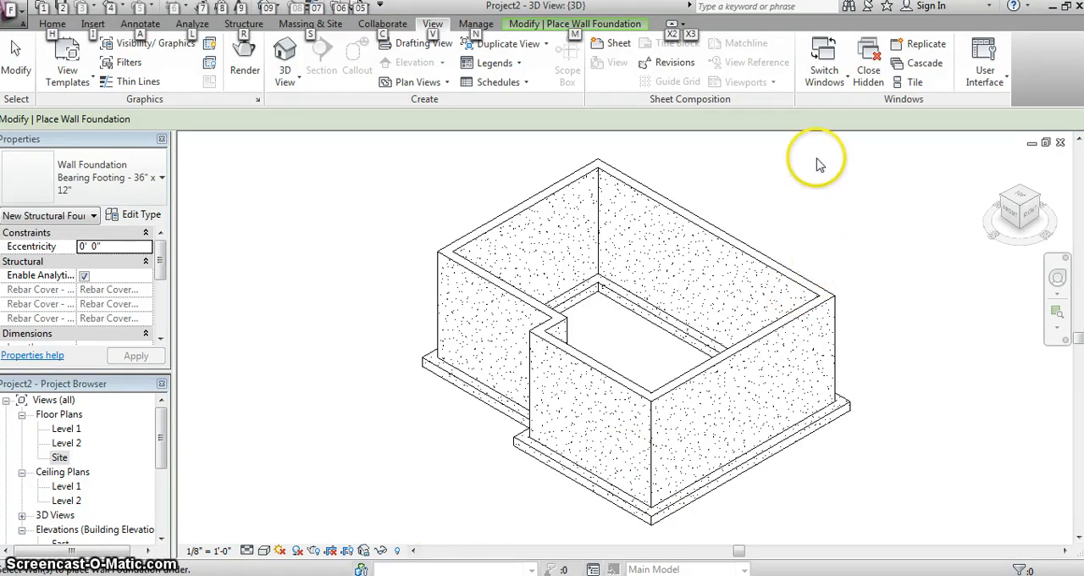
{"action": "left_click", "coordinate": [1050, 7]}
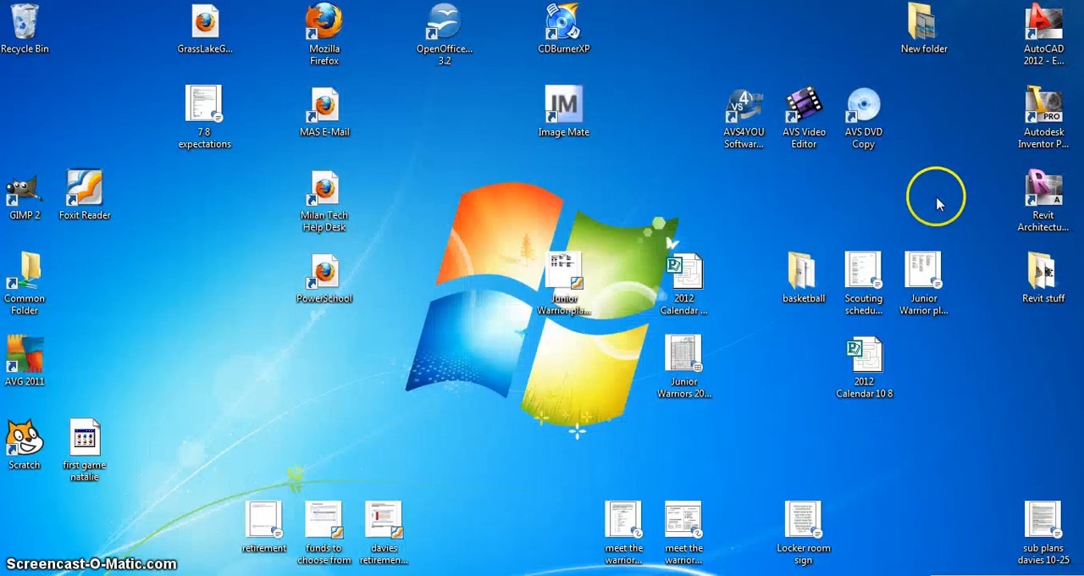
{"action": "mouse_move", "coordinate": [413, 575]}
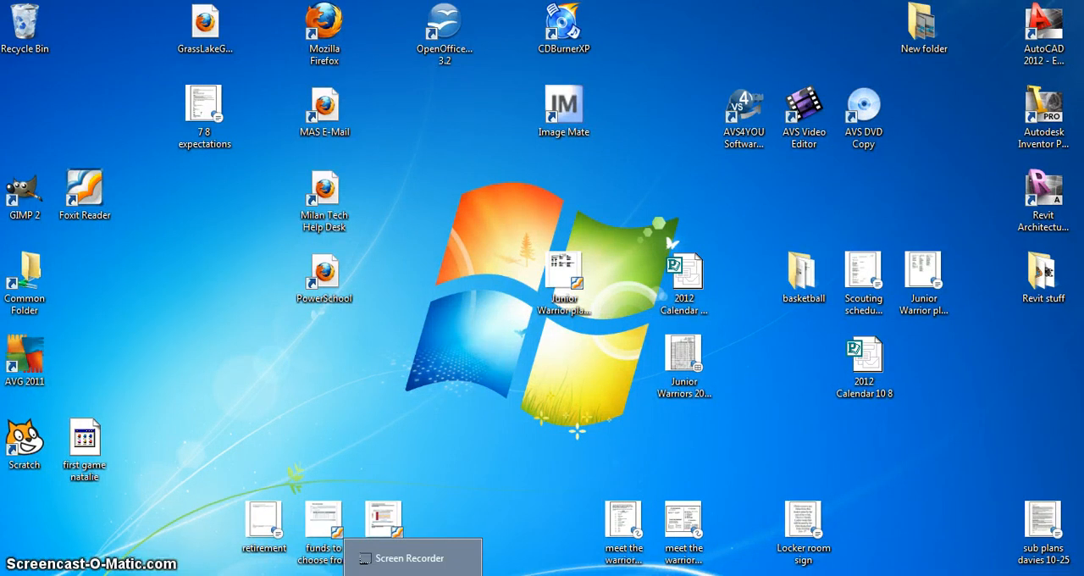
{"action": "left_click", "coordinate": [462, 575]}
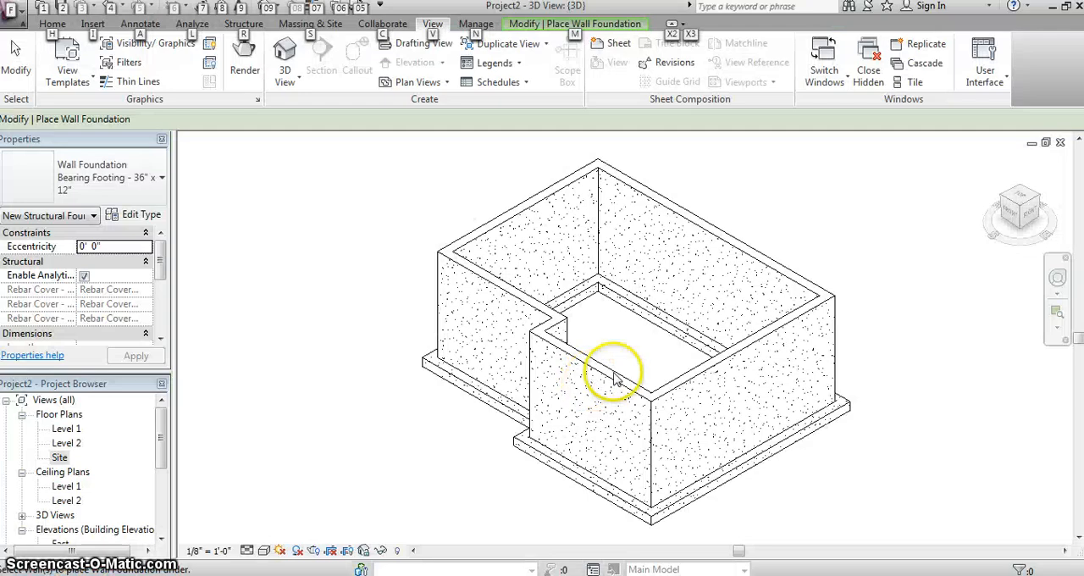
{"action": "middle_click_drag", "start_coordinate": [550, 232], "coordinate": [495, 293]}
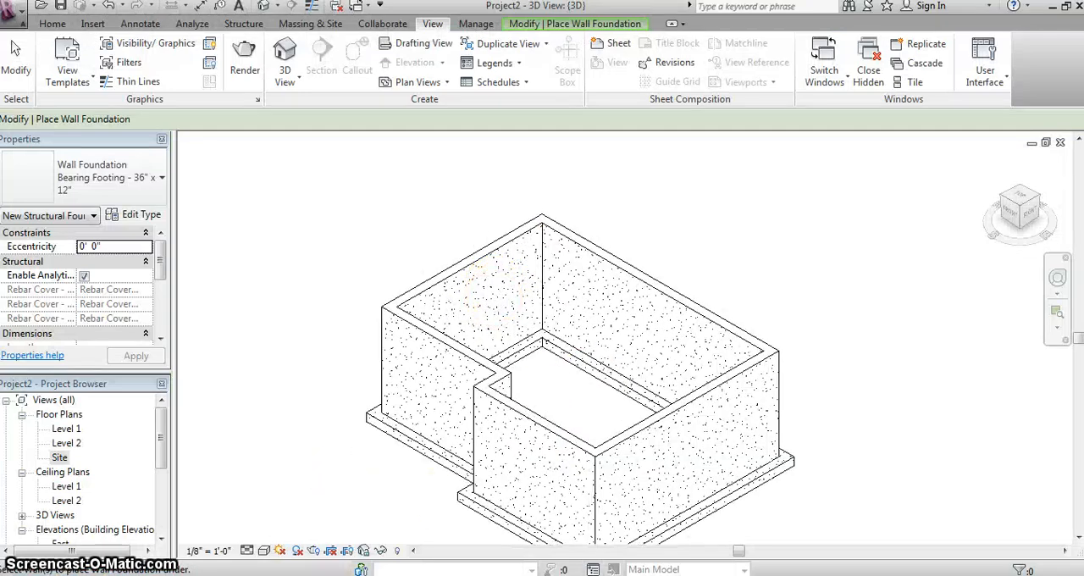
- Switch to the foundation plan PDF in Firefox and review the beam, column and outline requirements
{"action": "left_click", "coordinate": [1052, 6]}
{"action": "left_click", "coordinate": [245, 575]}
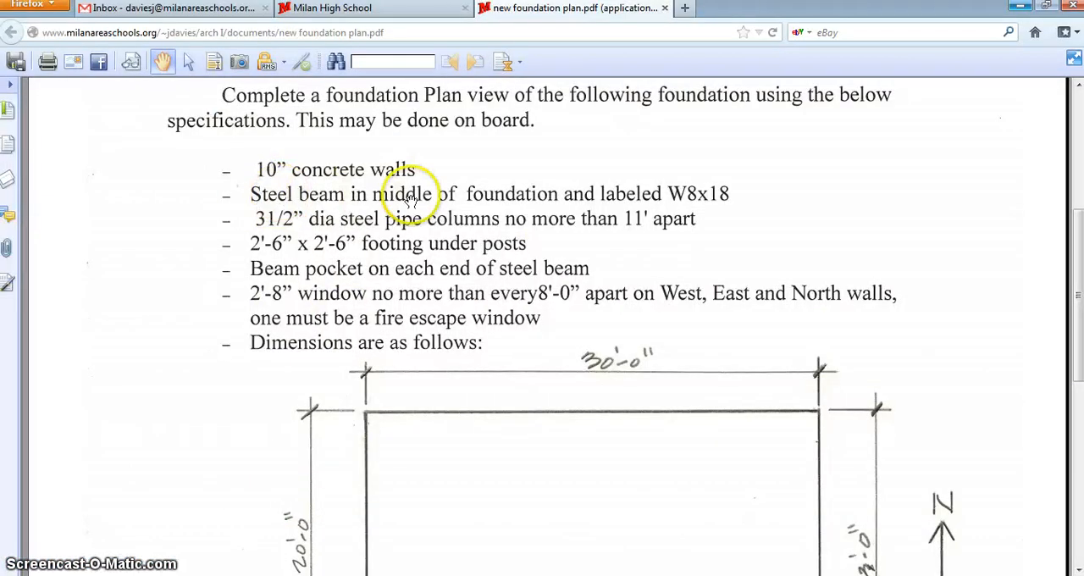
{"action": "scroll", "coordinate": [610, 200], "scroll_direction": "down", "scroll_amount": 5}
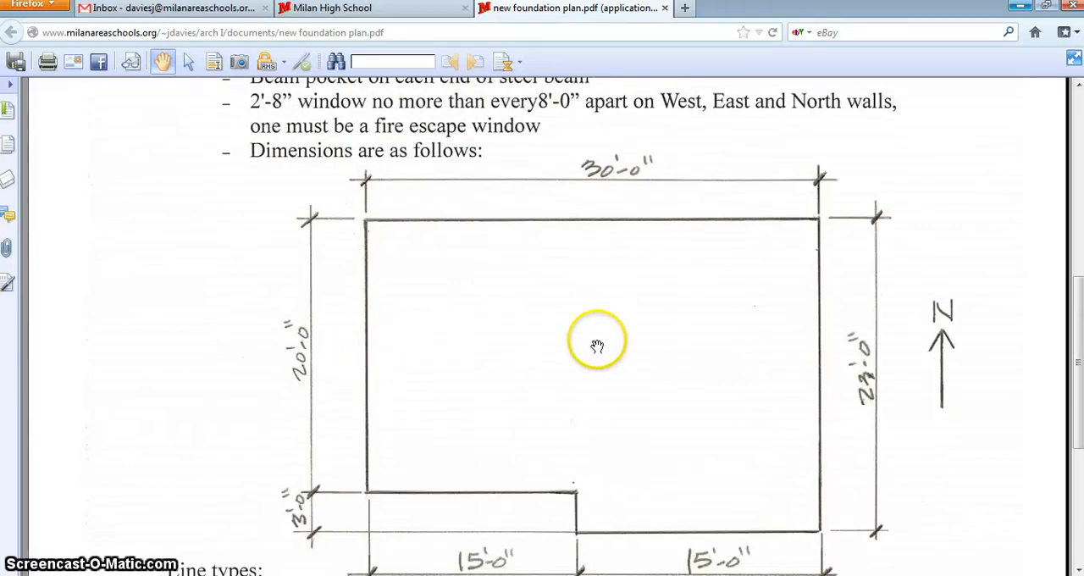
- Recheck the beam, column, footing and beam pocket specifications in the foundation plan PDF and return to the Revit 3D view
{"action": "scroll", "coordinate": [768, 343], "scroll_direction": "up", "scroll_amount": 1}
{"action": "scroll", "coordinate": [460, 392], "scroll_direction": "up", "scroll_amount": 3}
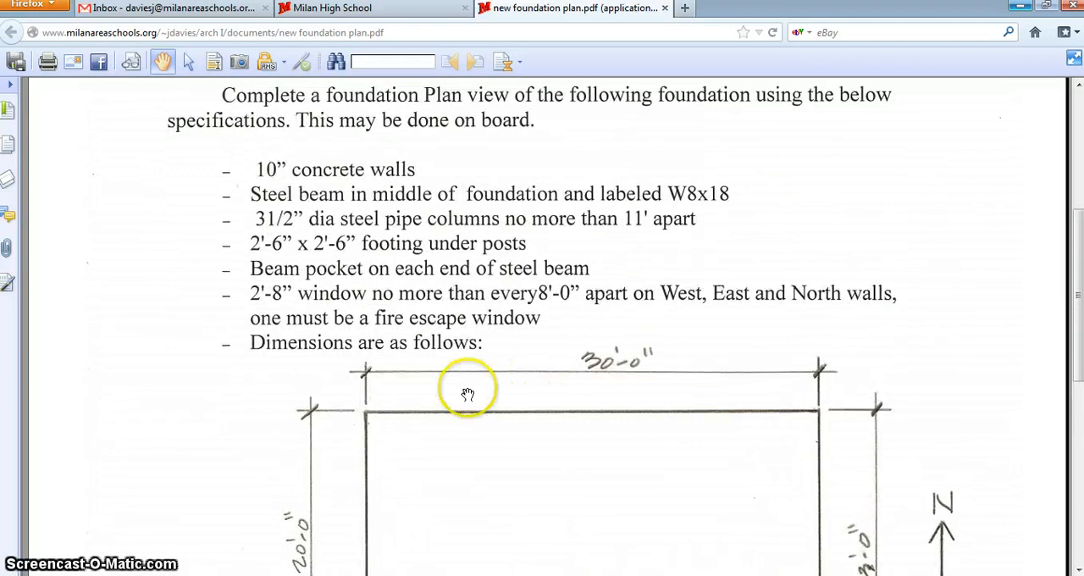
{"action": "scroll", "coordinate": [358, 415], "scroll_direction": "down", "scroll_amount": 3}
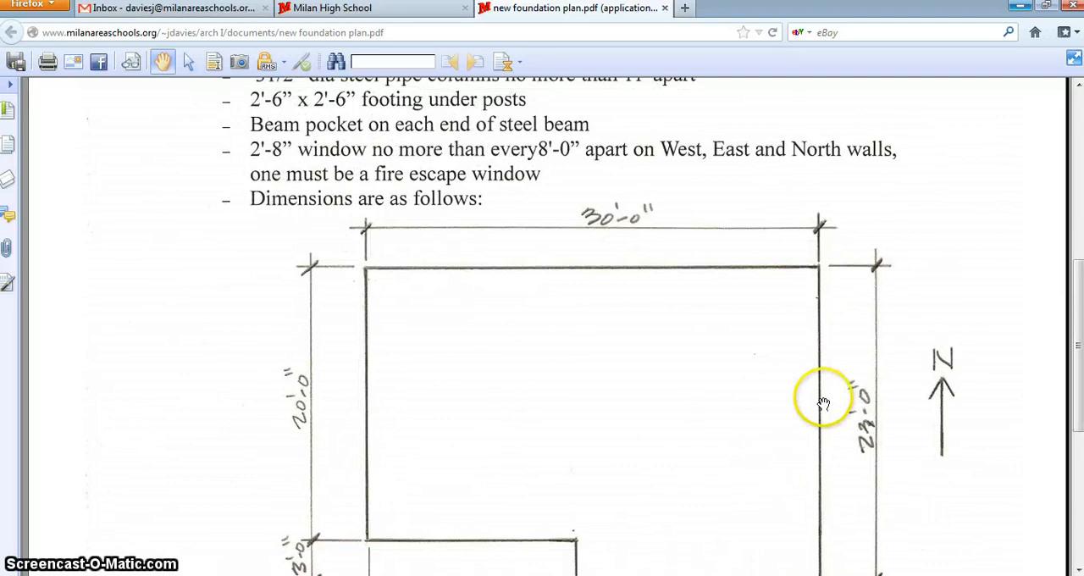
{"action": "scroll", "coordinate": [718, 381], "scroll_direction": "up", "scroll_amount": 4}
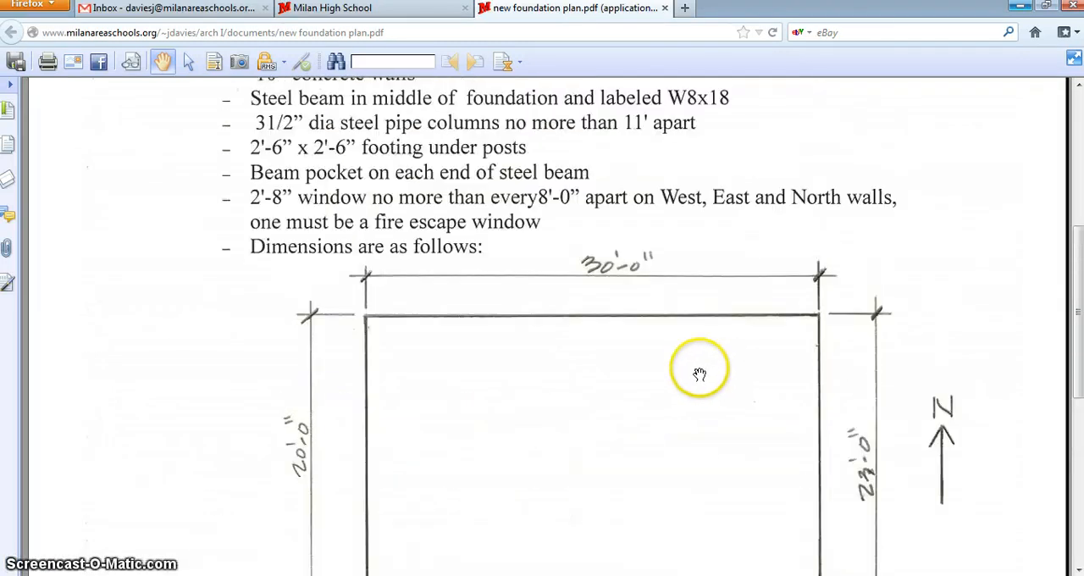
{"action": "left_click", "coordinate": [1019, 7]}
{"action": "left_click", "coordinate": [329, 575]}
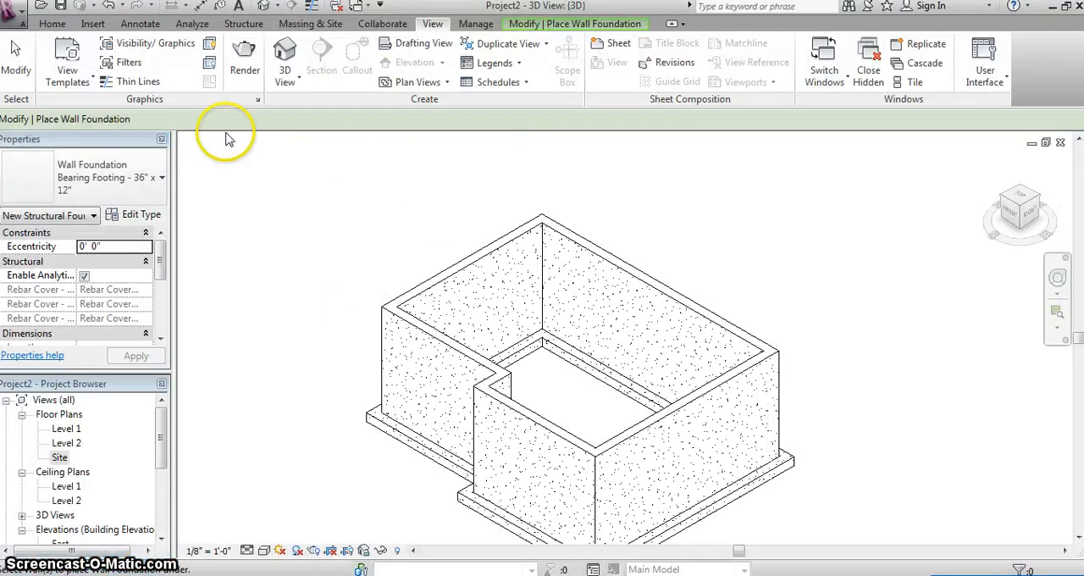
- Place a horizontal wall reveal along the top inner edge of the west foundation wall and end reveal placement
{"action": "left_click", "coordinate": [245, 24]}
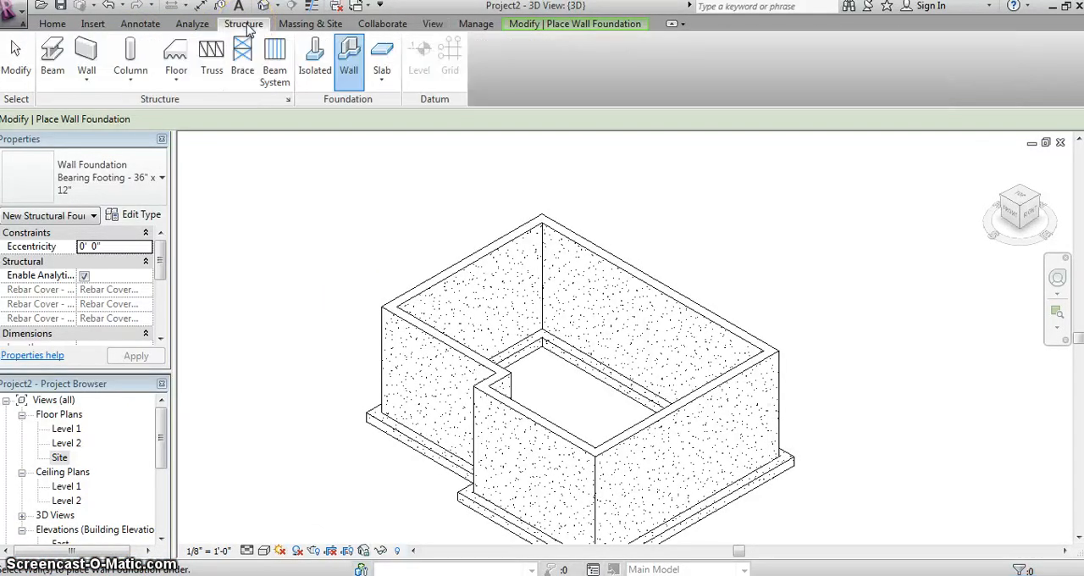
{"action": "left_click", "coordinate": [86, 82]}
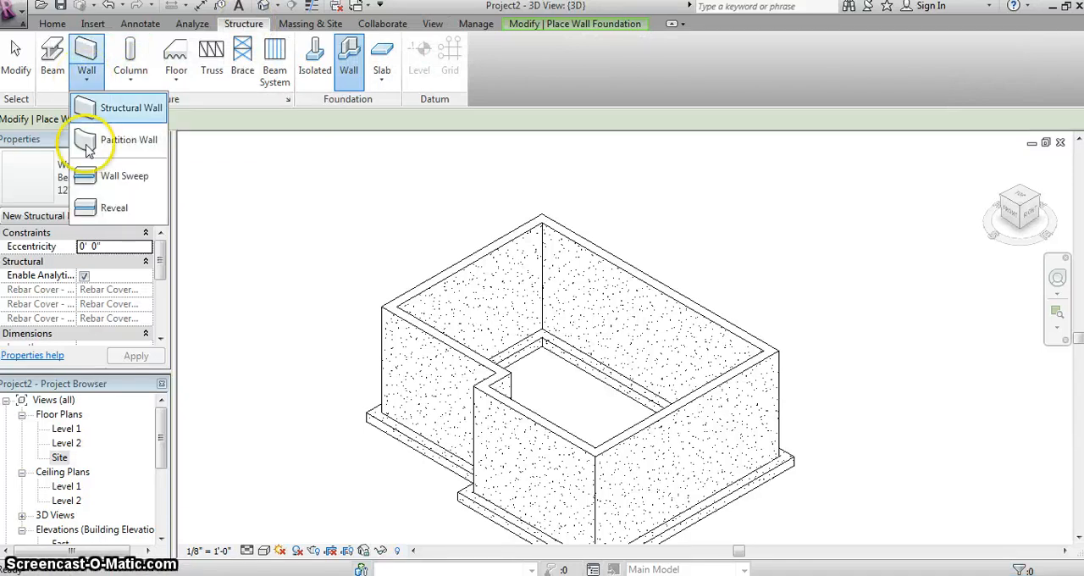
{"action": "left_click", "coordinate": [115, 210]}
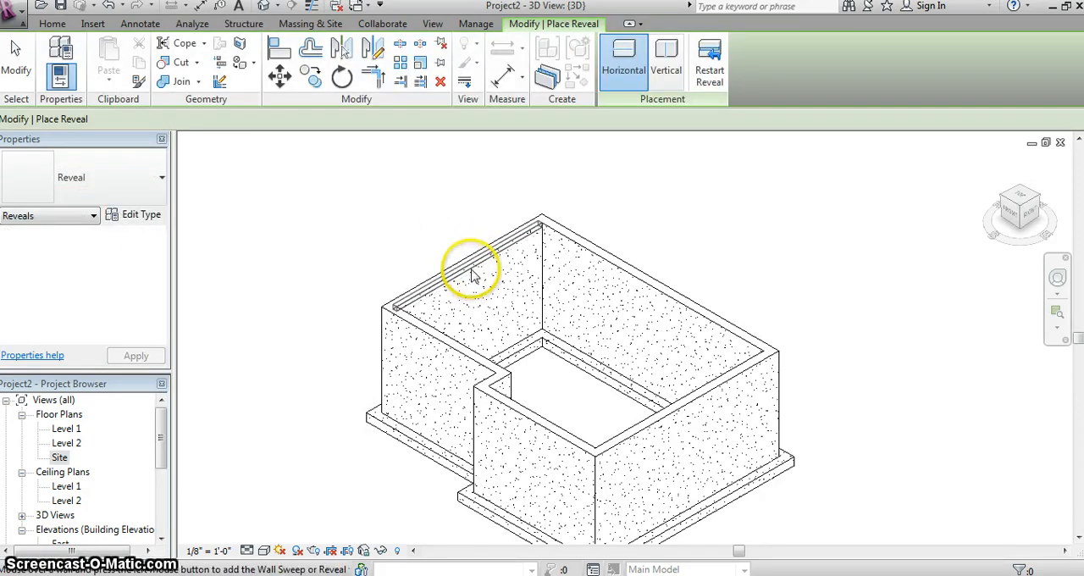
{"action": "left_click", "coordinate": [470, 270]}
{"action": "scroll", "coordinate": [469, 265], "scroll_direction": "up", "scroll_amount": 4}
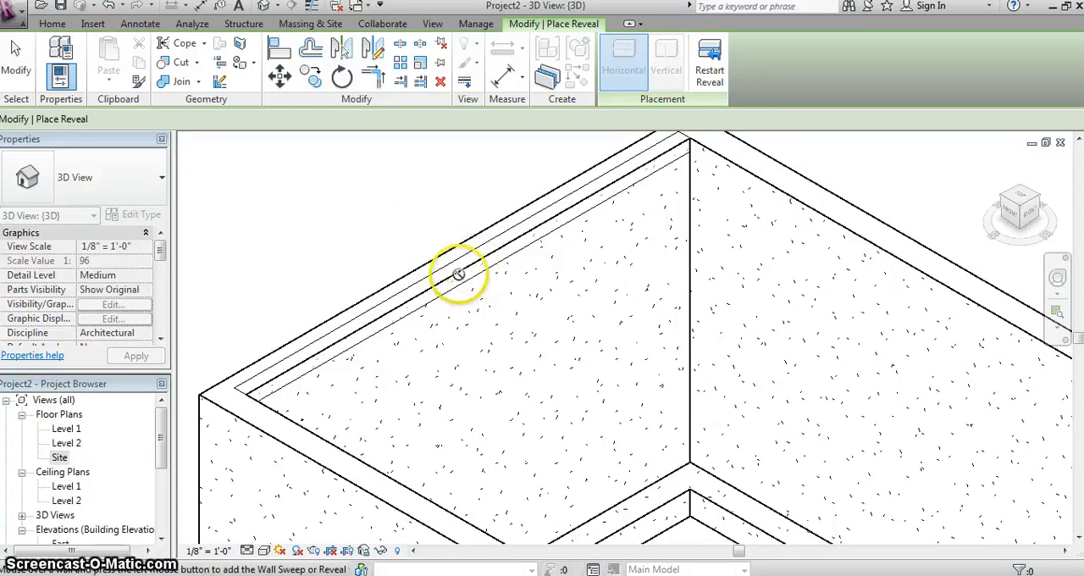
{"action": "right_click", "coordinate": [392, 224]}
{"action": "left_click", "coordinate": [438, 240]}
- Shorten the reveal from both ends into a beam pocket 0' 8" long near the middle of the west wall
{"action": "scroll", "coordinate": [607, 231], "scroll_direction": "down", "scroll_amount": 3}
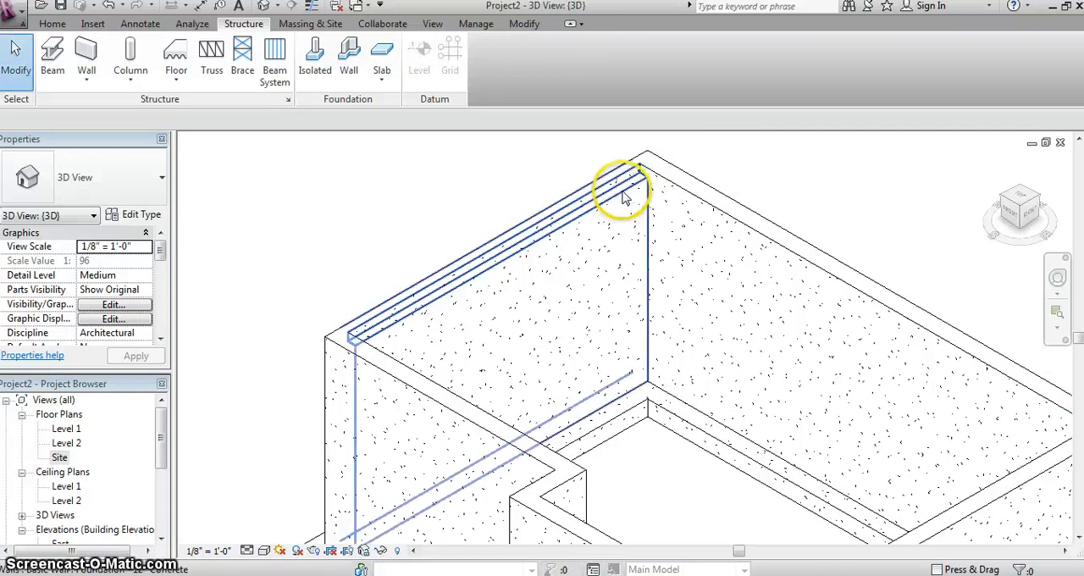
{"action": "left_click", "coordinate": [627, 185]}
{"action": "left_click_drag", "start_coordinate": [580, 230], "coordinate": [521, 252]}
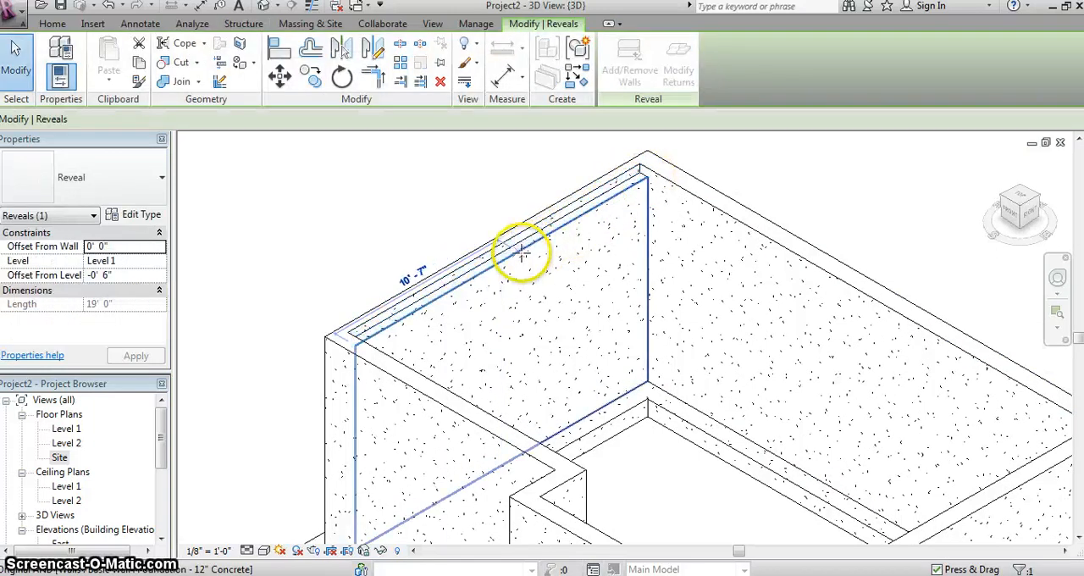
{"action": "left_click_drag", "start_coordinate": [355, 348], "coordinate": [444, 298]}
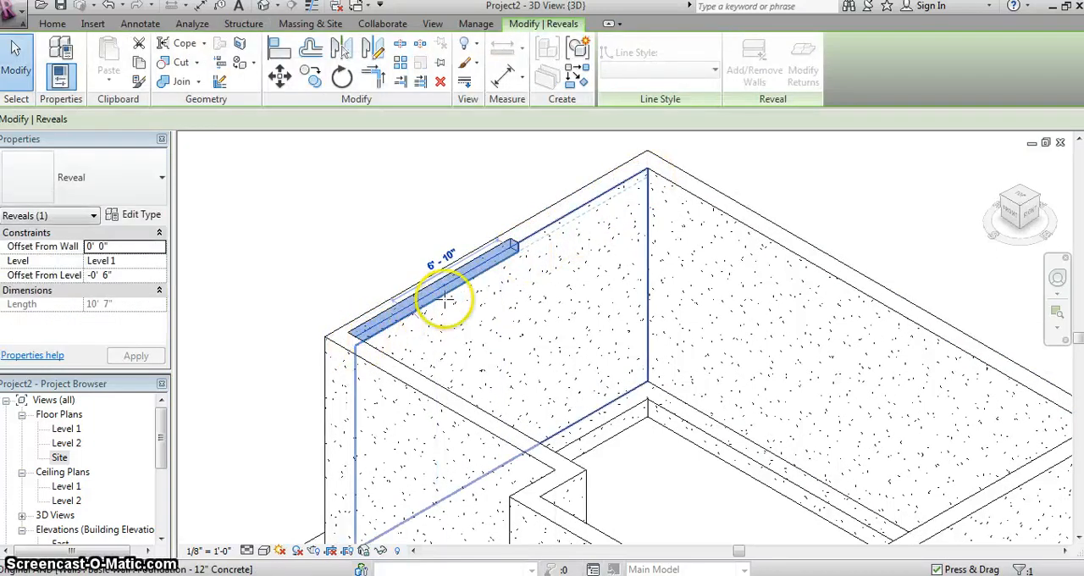
{"action": "left_click_drag", "start_coordinate": [495, 267], "coordinate": [509, 256]}
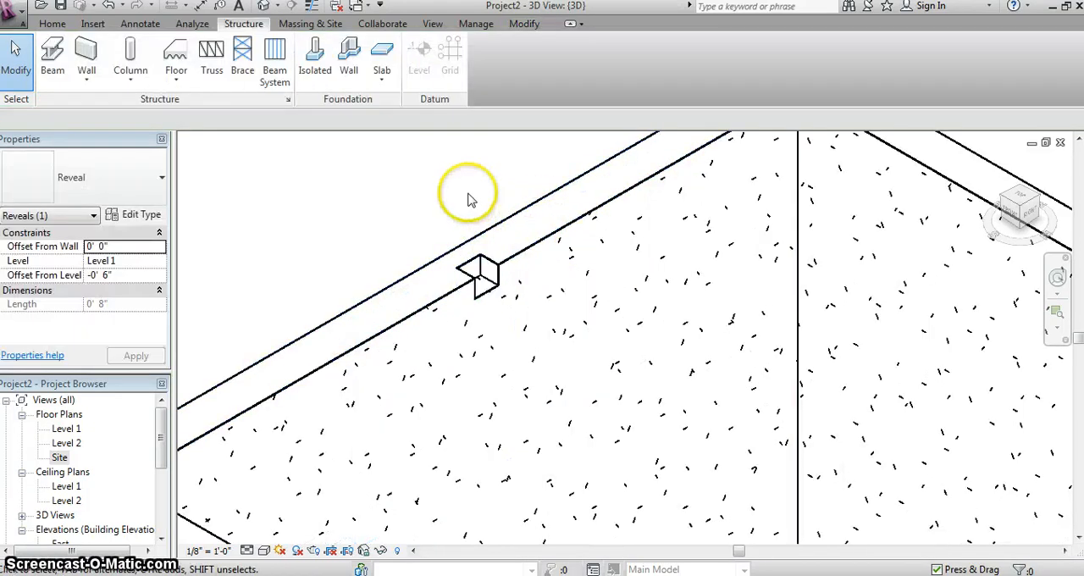
{"action": "scroll", "coordinate": [559, 224], "scroll_direction": "down", "scroll_amount": 1}
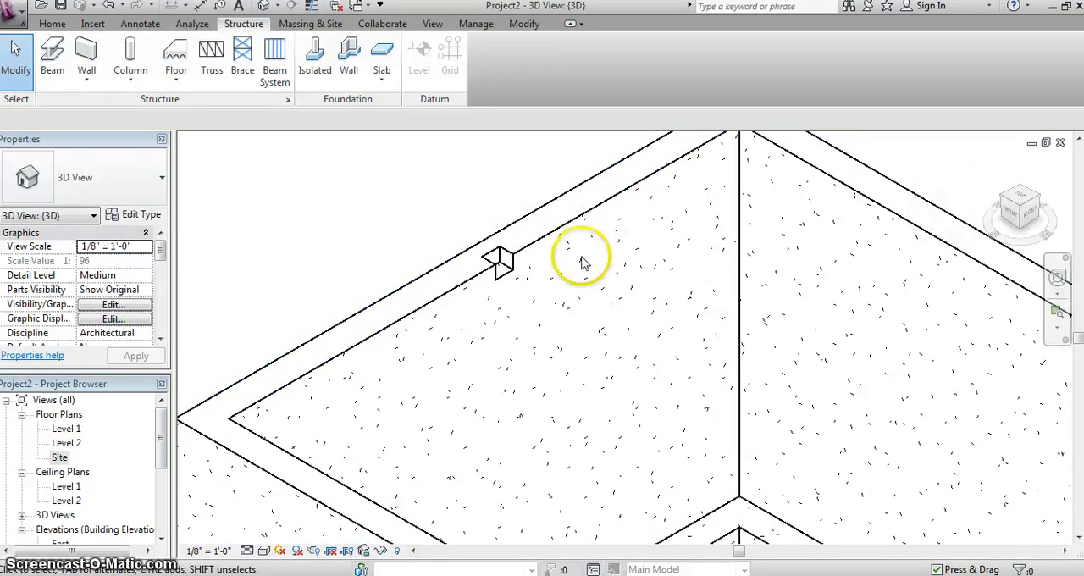
- Try lowering the beam pocket reveal to an offset of -1' 0" from Level 1, and undo the change
{"action": "left_click", "coordinate": [501, 268]}
{"action": "scroll", "coordinate": [508, 271], "scroll_direction": "up", "scroll_amount": 3}
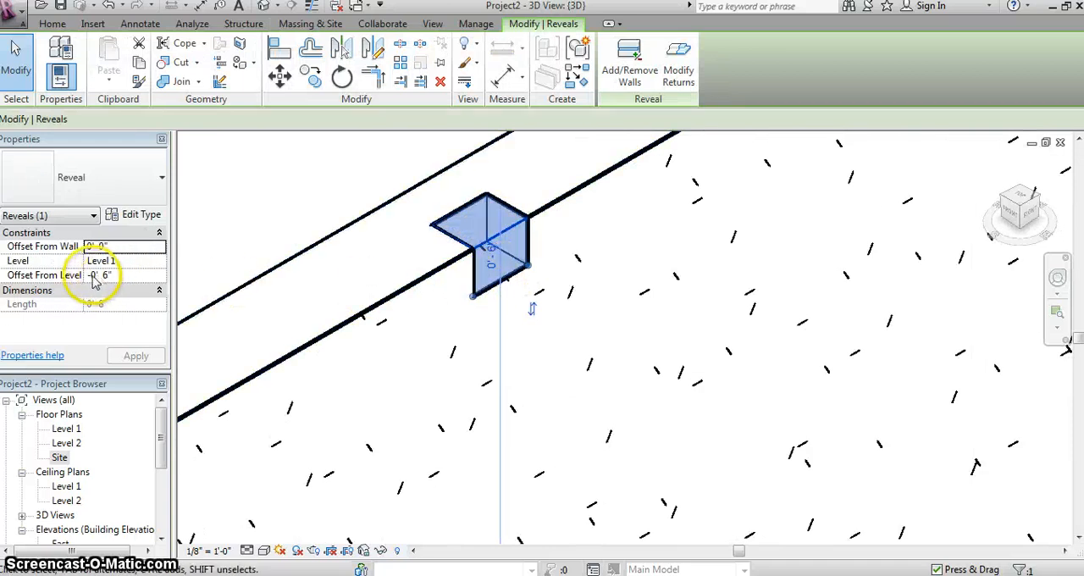
{"action": "double_click", "coordinate": [99, 276]}
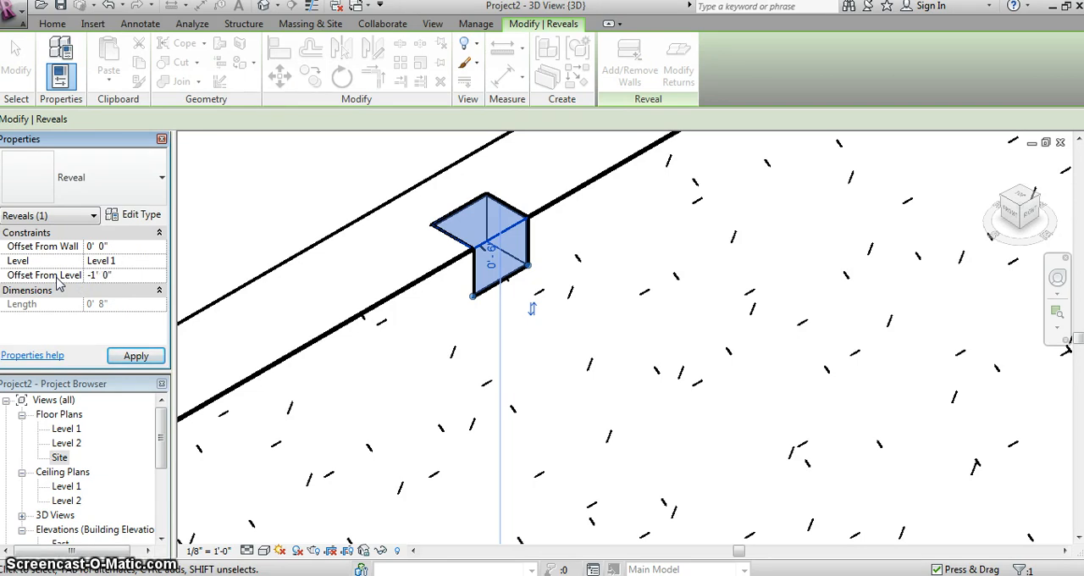
{"action": "left_click", "coordinate": [133, 355]}
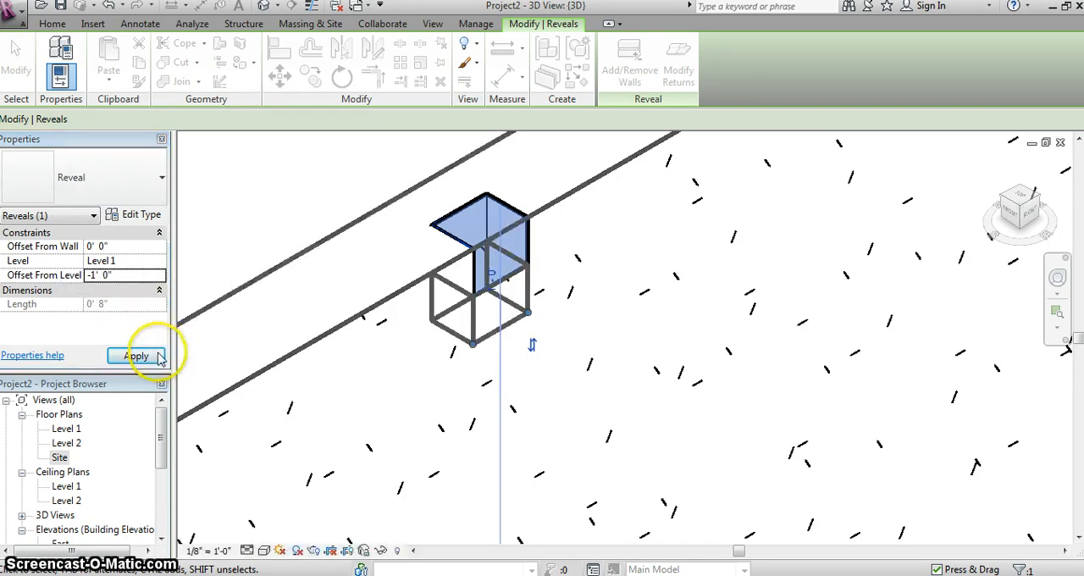
{"action": "left_click", "coordinate": [219, 198]}
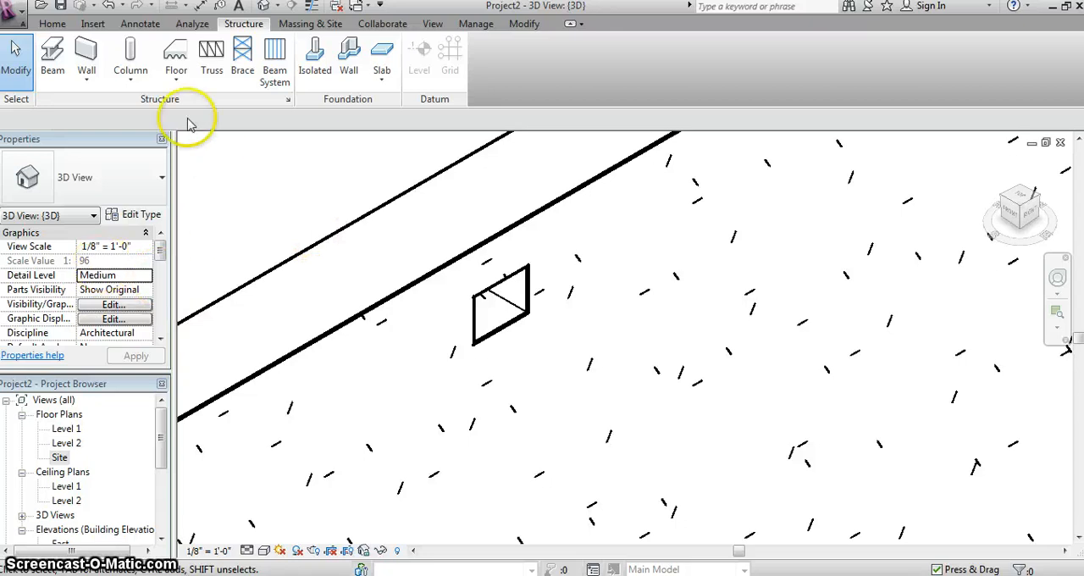
{"action": "left_click", "coordinate": [108, 8]}
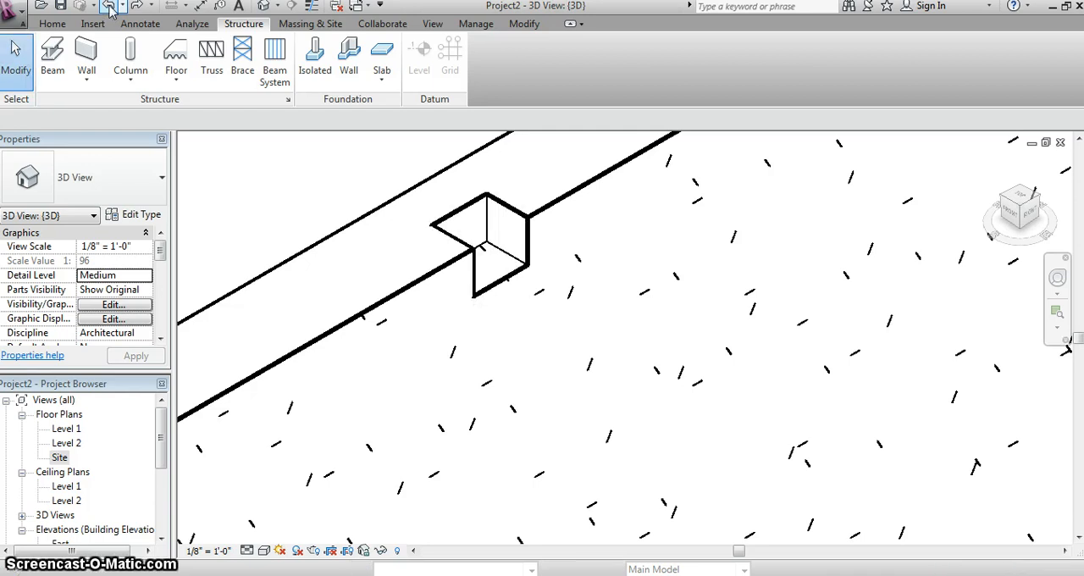
- Try to place a W-Wide Flange W12X26 beam on Level 1 from the beam pocket across the foundation
{"action": "scroll", "coordinate": [595, 244], "scroll_direction": "down", "scroll_amount": 3}
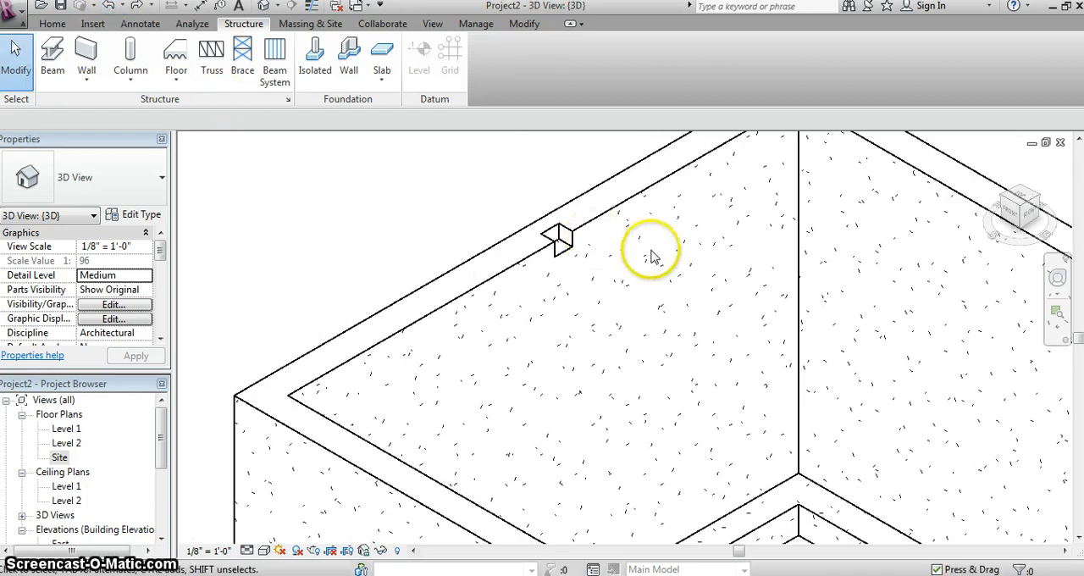
{"action": "scroll", "coordinate": [648, 254], "scroll_direction": "down", "scroll_amount": 3}
{"action": "middle_click_drag", "start_coordinate": [643, 258], "coordinate": [403, 219]}
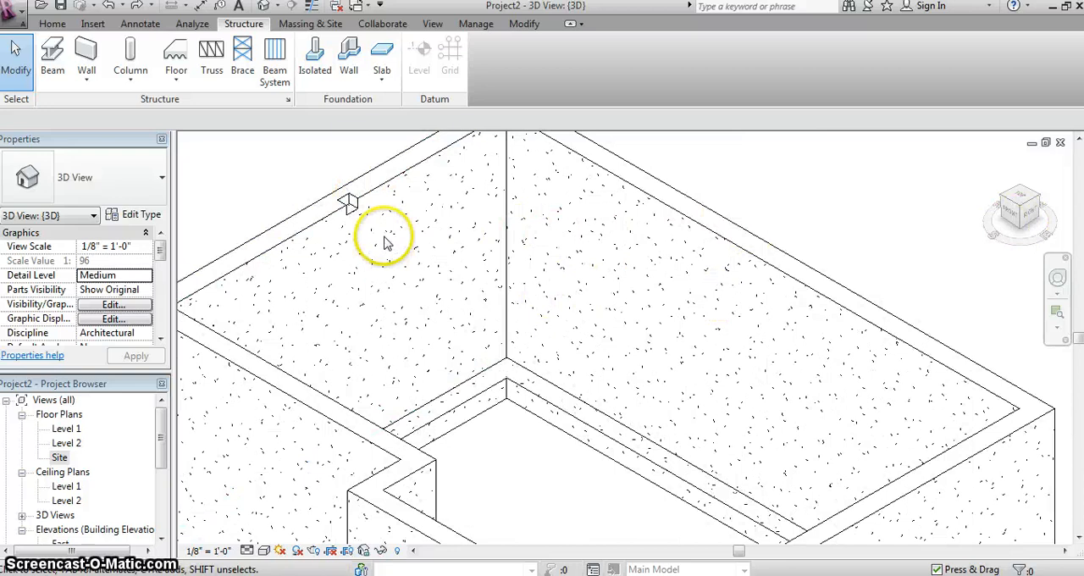
{"action": "left_click", "coordinate": [54, 56]}
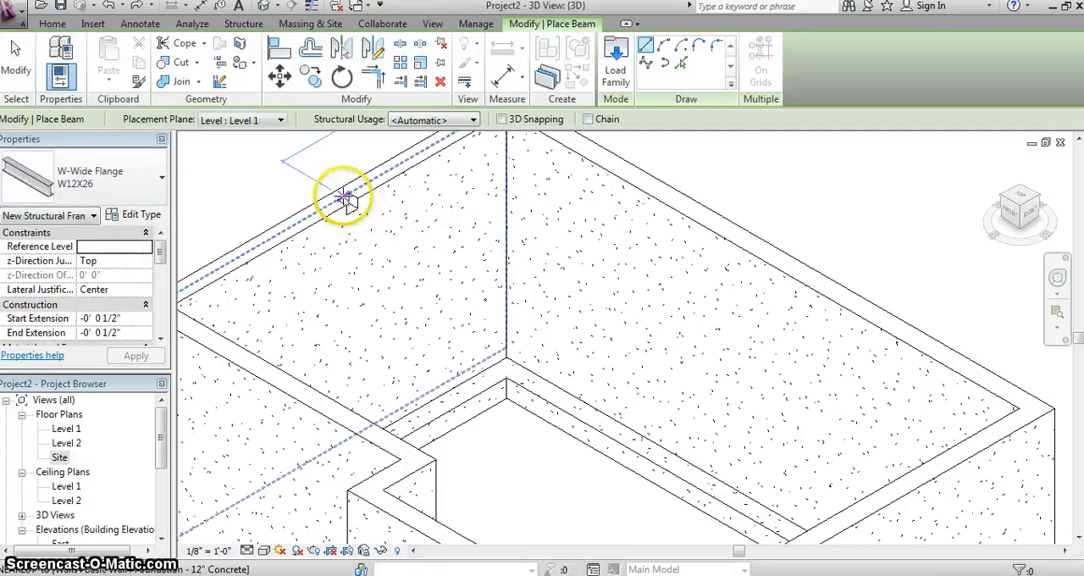
{"action": "left_click", "coordinate": [346, 199]}
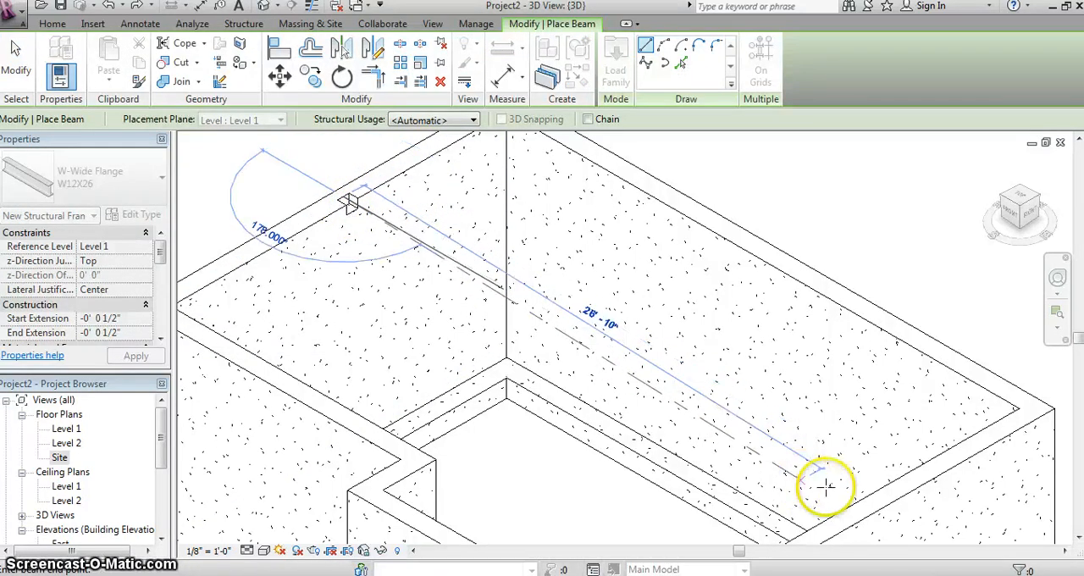
{"action": "left_click", "coordinate": [1020, 201]}
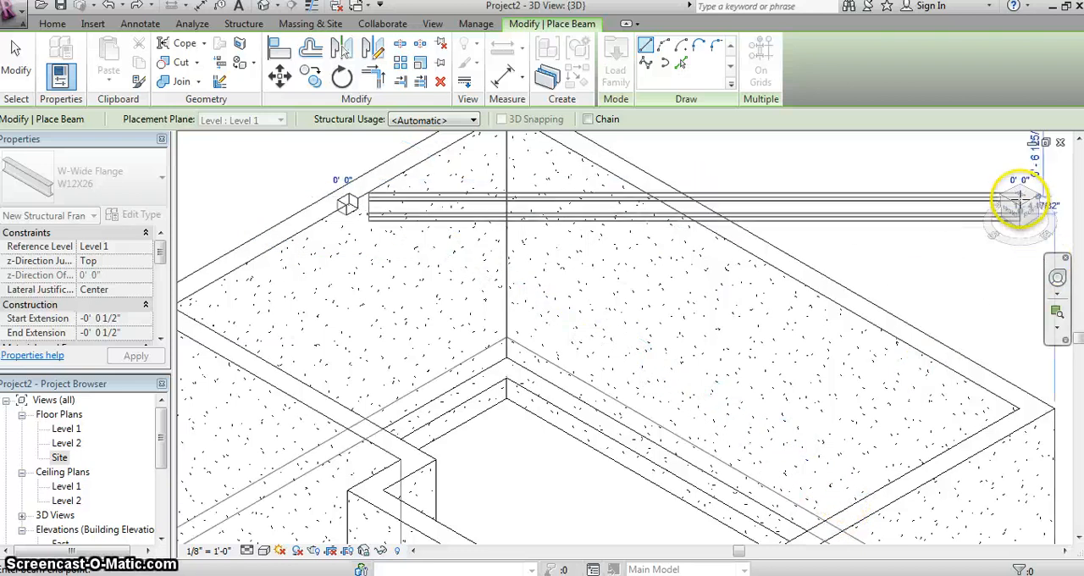
{"action": "left_click", "coordinate": [1020, 201]}
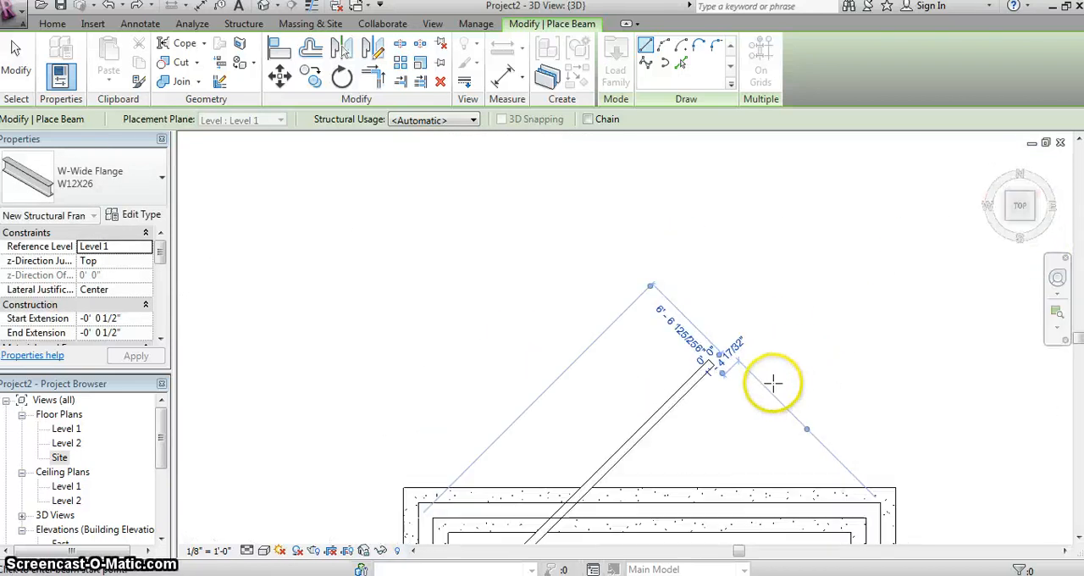
- End beam placement and delete the misplaced diagonal W12X26 beam
{"action": "middle_click_drag", "start_coordinate": [757, 384], "coordinate": [652, 264]}
{"action": "right_click", "coordinate": [598, 296]}
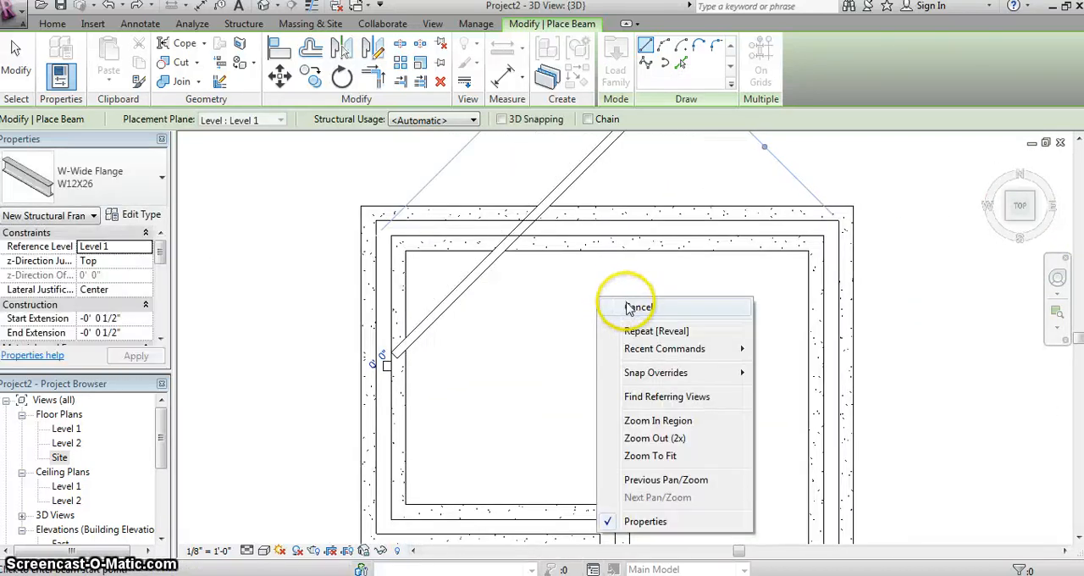
{"action": "left_click", "coordinate": [628, 305]}
{"action": "right_click", "coordinate": [481, 294]}
{"action": "left_click", "coordinate": [499, 302]}
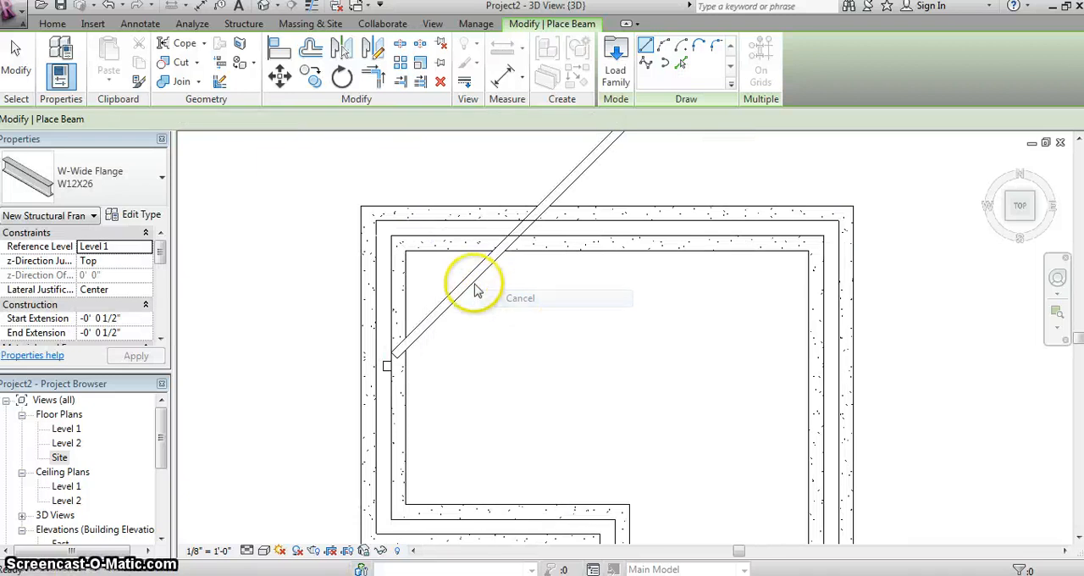
{"action": "left_click", "coordinate": [466, 290]}
{"action": "key", "text": "Delete"}
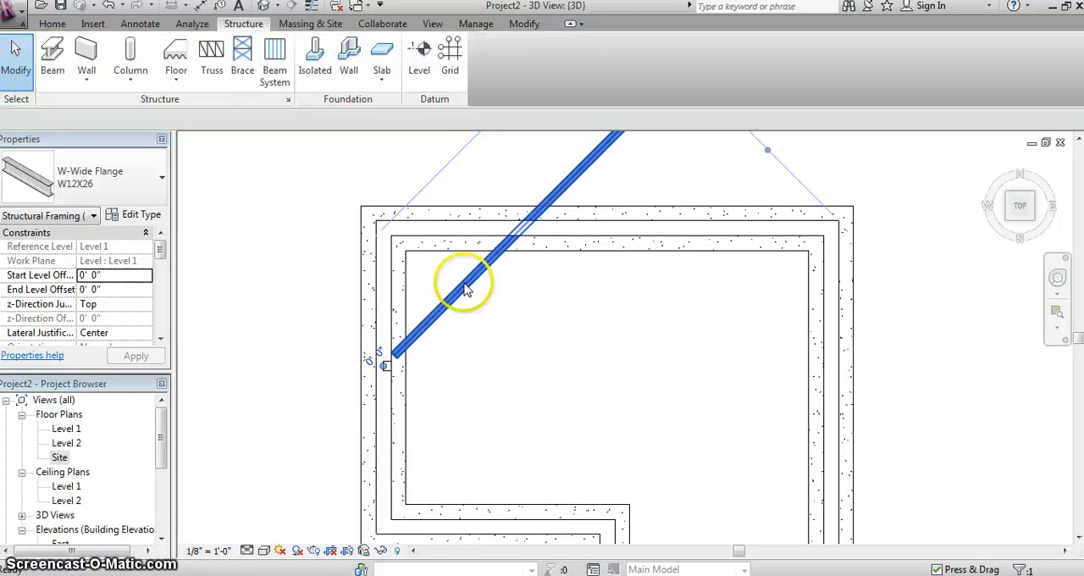
- Place a W12X26 beam straight from the west wall's beam pocket to the east wall's centerline, spanning 30' 0"
{"action": "left_click", "coordinate": [87, 47]}
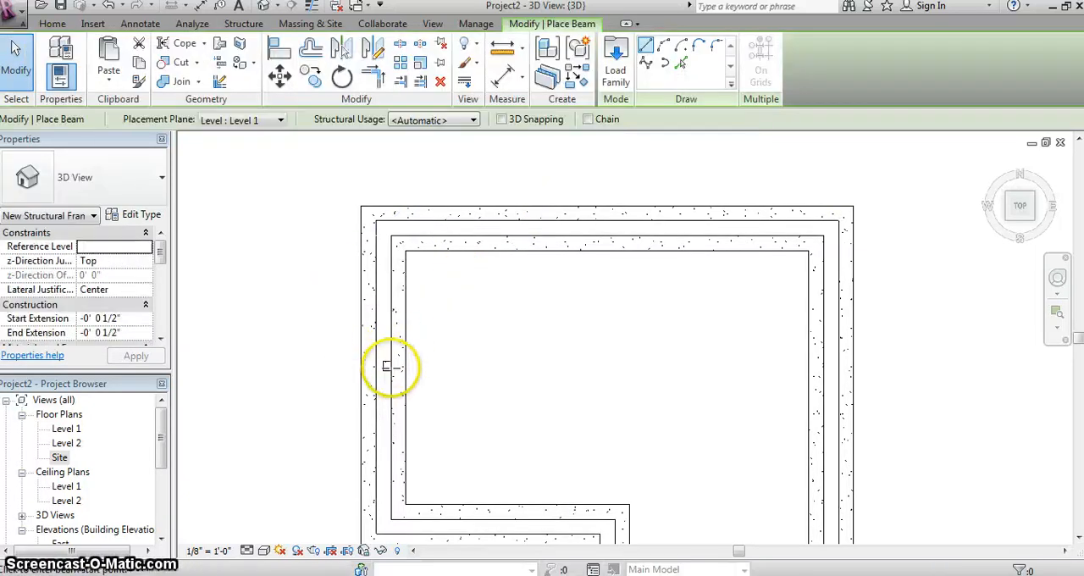
{"action": "left_click", "coordinate": [383, 364]}
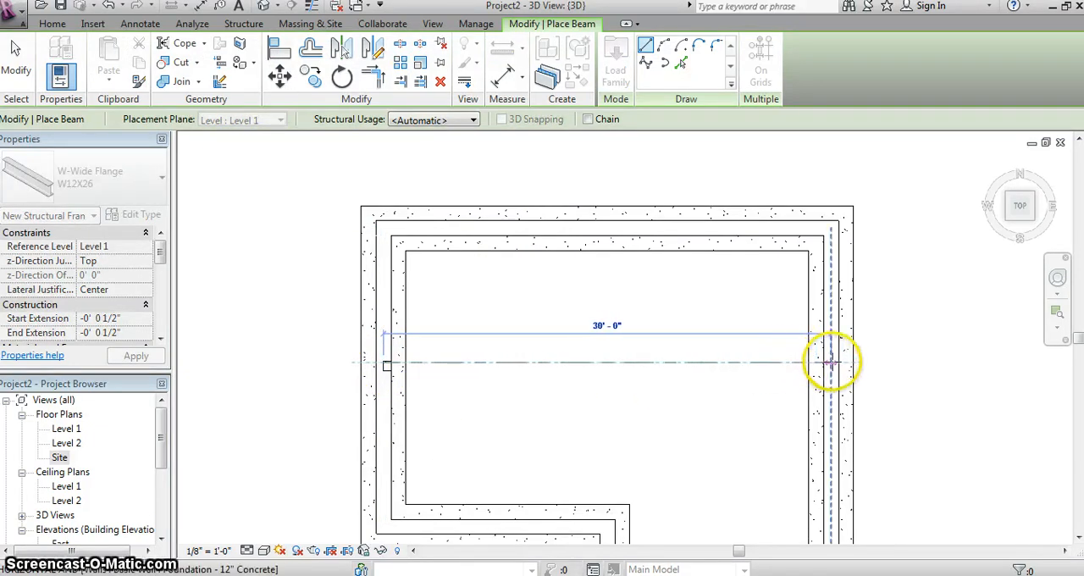
{"action": "left_click", "coordinate": [831, 362]}
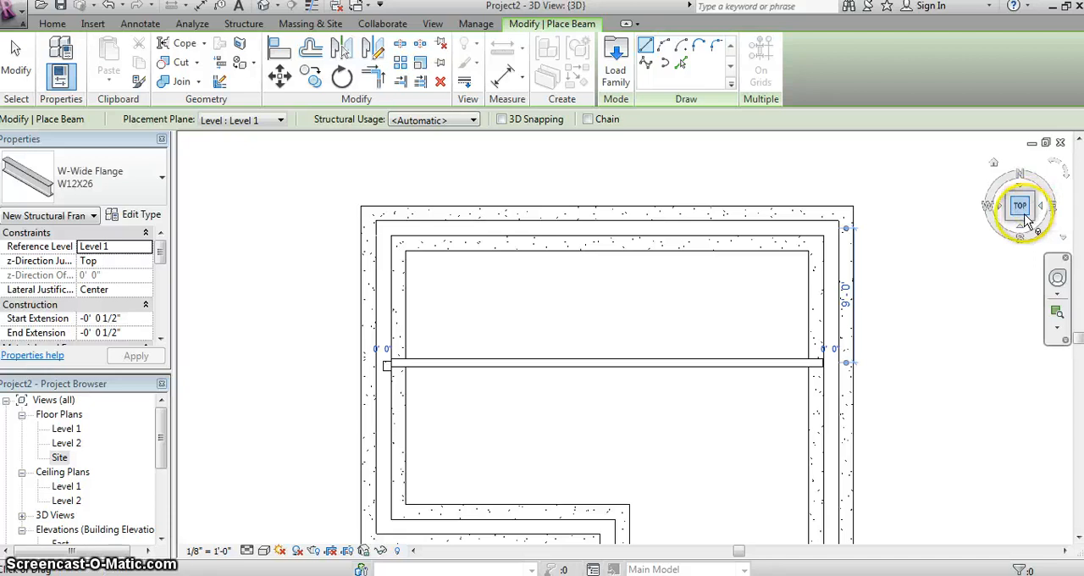
{"action": "mouse_move", "coordinate": [1011, 194]}
{"action": "left_mouse_down"}
{"action": "mouse_move", "coordinate": [997, 194]}
{"action": "mouse_move", "coordinate": [943, 138]}
{"action": "mouse_move", "coordinate": [938, 525]}
{"action": "left_mouse_up"}
{"action": "left_click", "coordinate": [918, 284]}
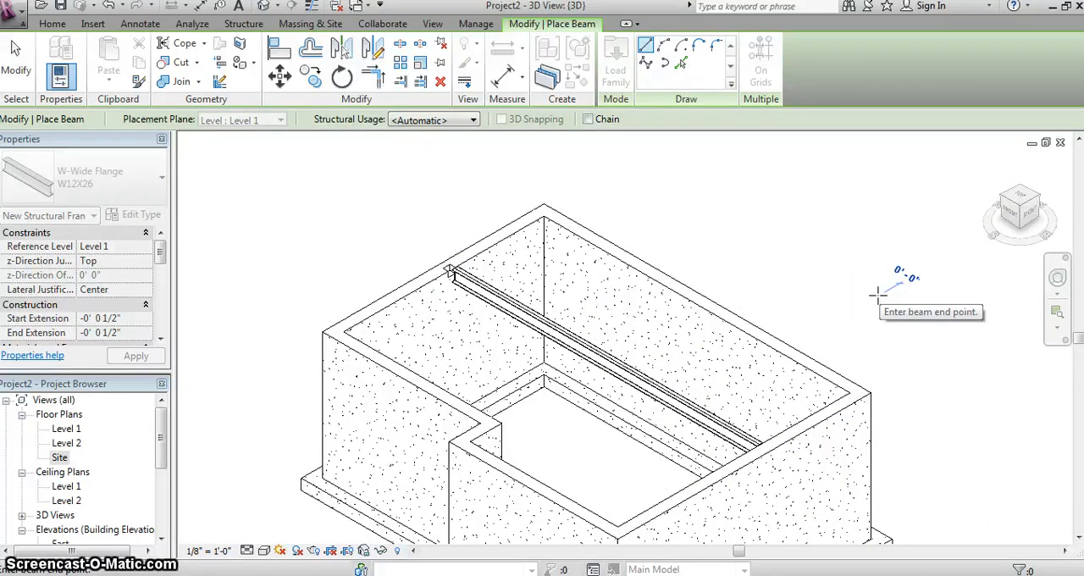
{"action": "right_click", "coordinate": [909, 260]}
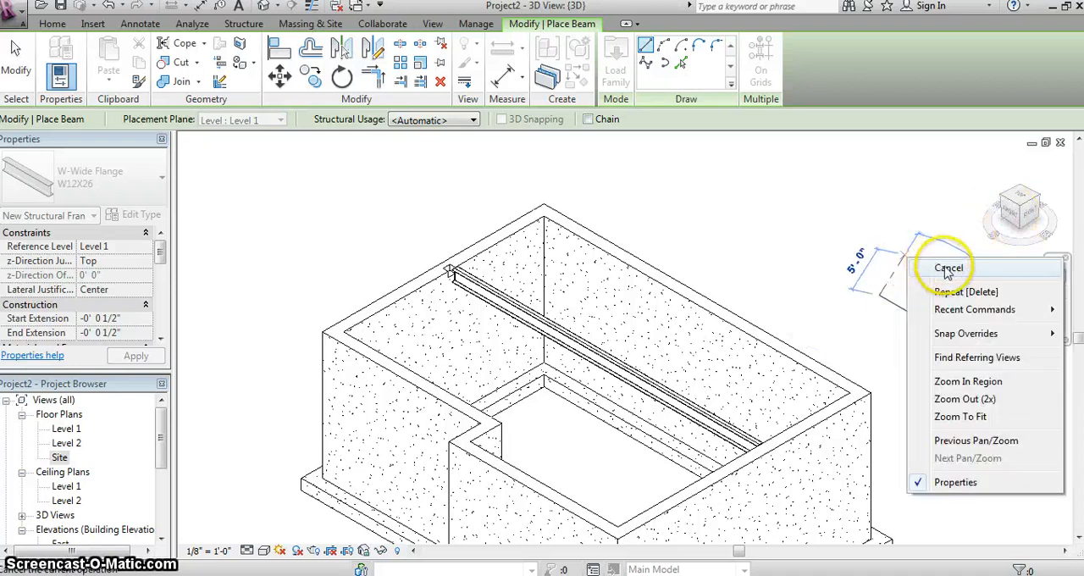
{"action": "left_click", "coordinate": [947, 270]}
{"action": "mouse_move", "coordinate": [940, 207]}
{"action": "left_mouse_down"}
{"action": "mouse_move", "coordinate": [1030, 221]}
{"action": "mouse_move", "coordinate": [980, 226]}
{"action": "left_mouse_up"}
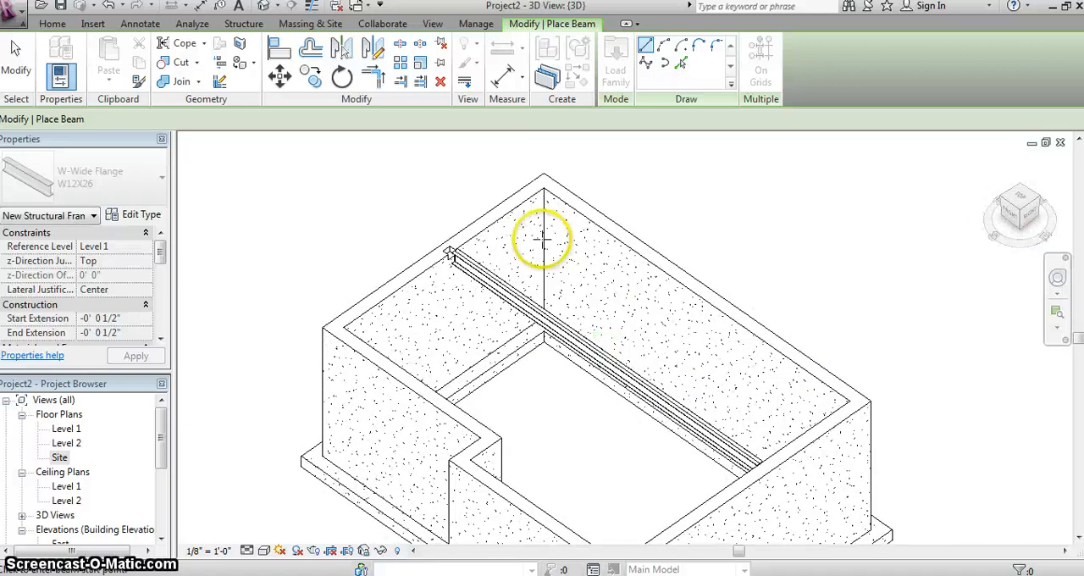
{"action": "left_click", "coordinate": [243, 26]}
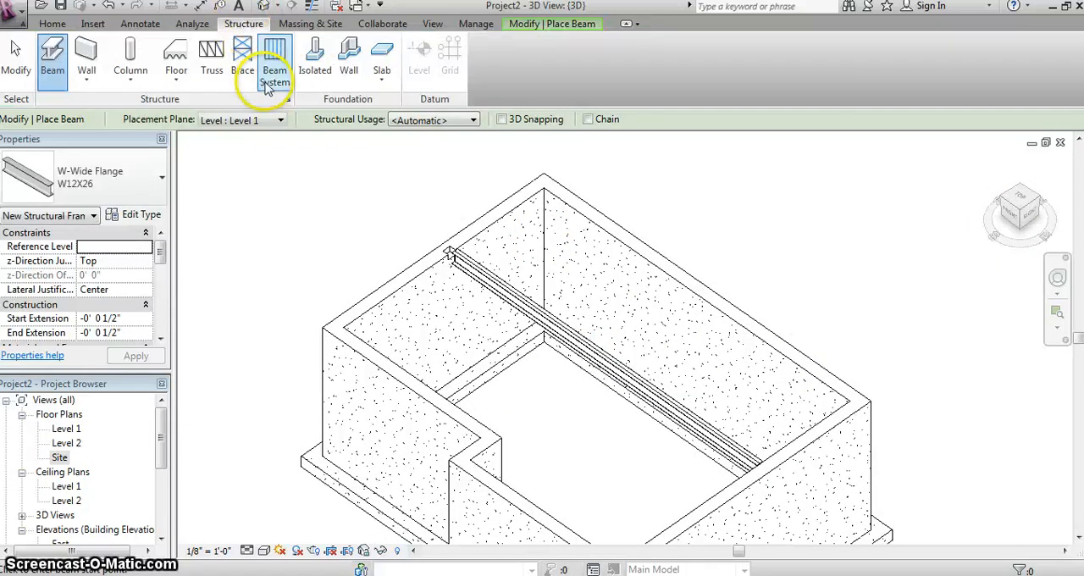
{"action": "left_click", "coordinate": [314, 60]}
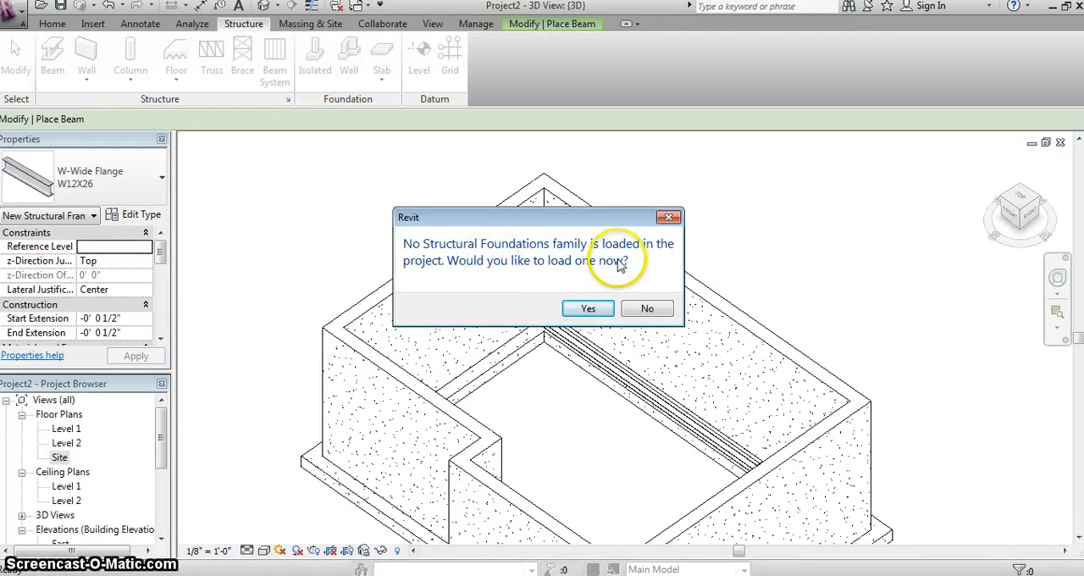
{"action": "left_click", "coordinate": [593, 309]}
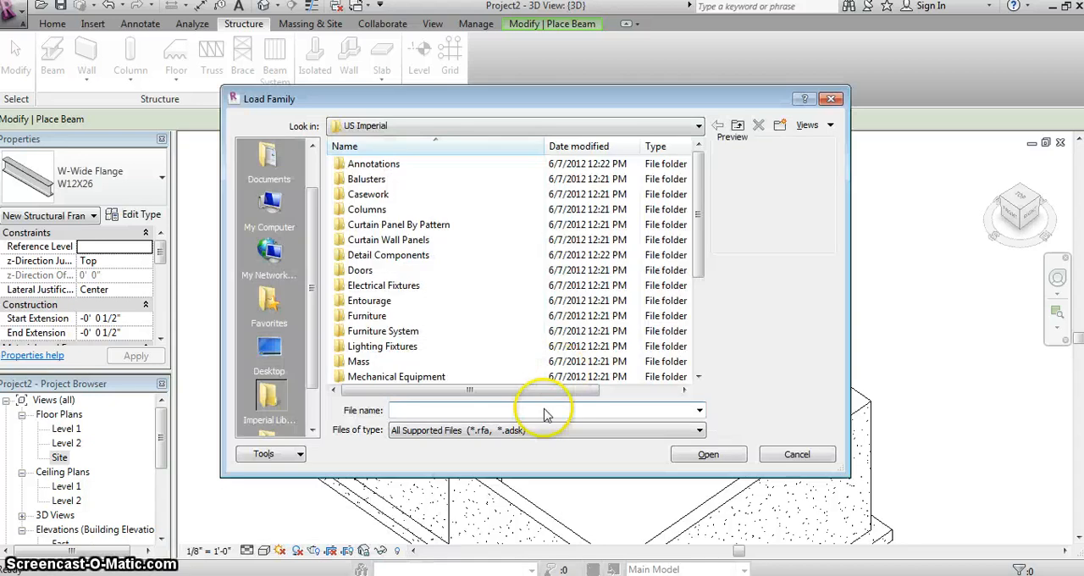
{"action": "left_click", "coordinate": [783, 457]}
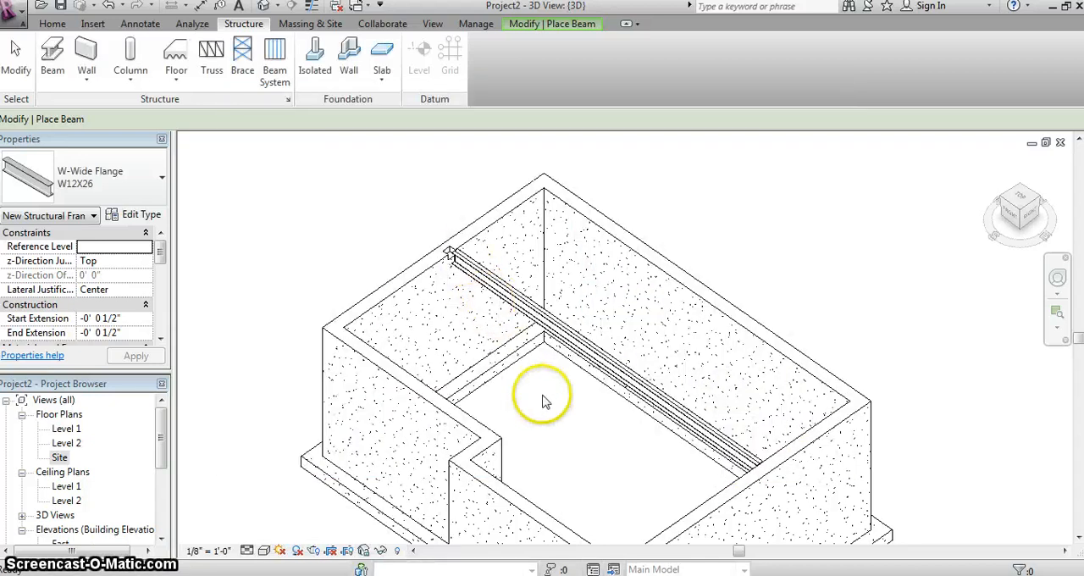
{"action": "left_click", "coordinate": [318, 66]}
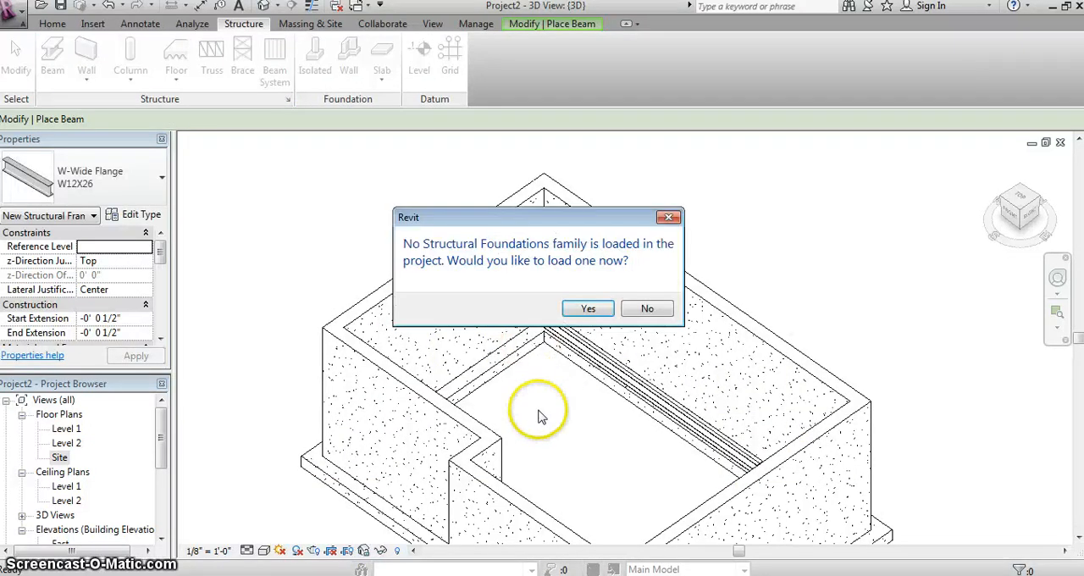
{"action": "left_click", "coordinate": [649, 310]}
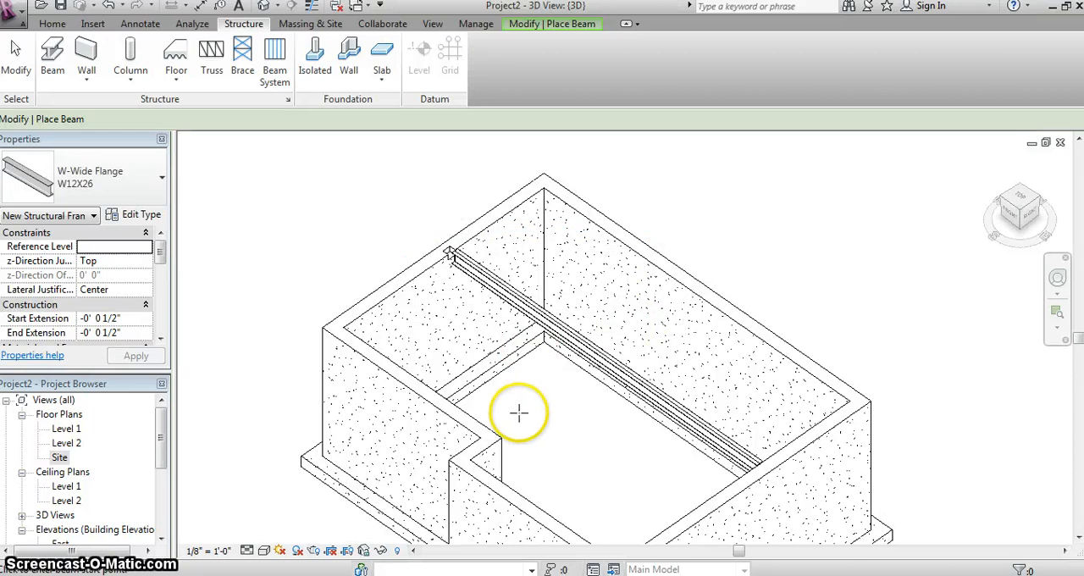
- Try a short W12X26 beam, 2' 0" long, in the open area inside the foundation, and remove it
{"action": "left_click", "coordinate": [518, 412]}
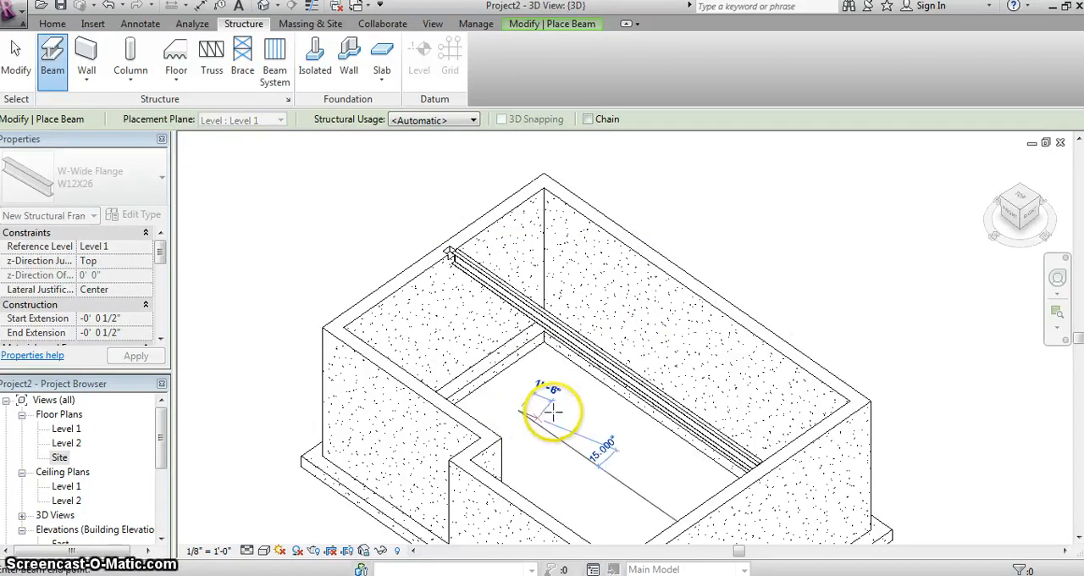
{"action": "left_click", "coordinate": [555, 412]}
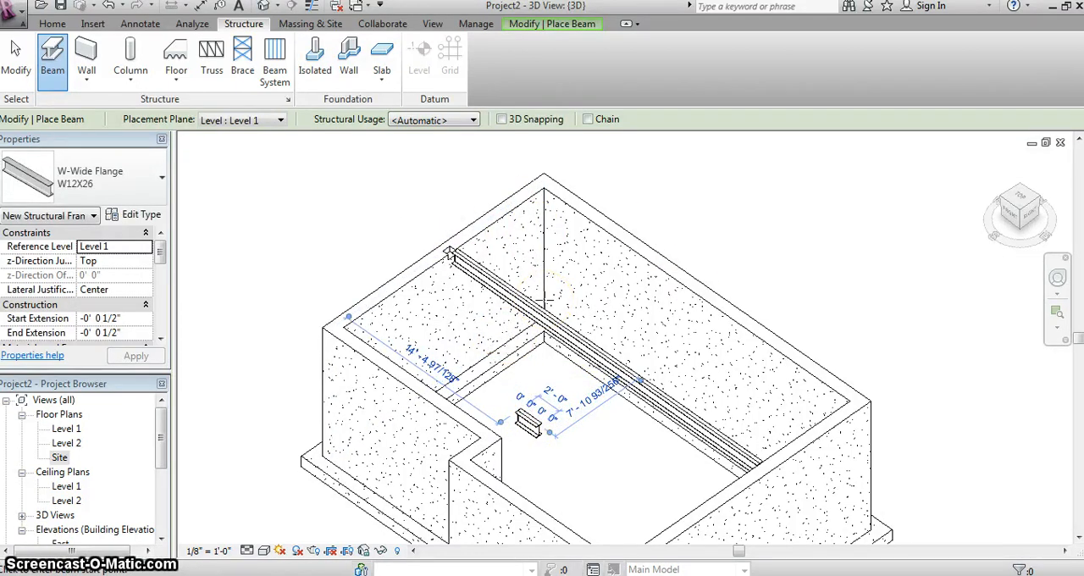
{"action": "left_click", "coordinate": [428, 333]}
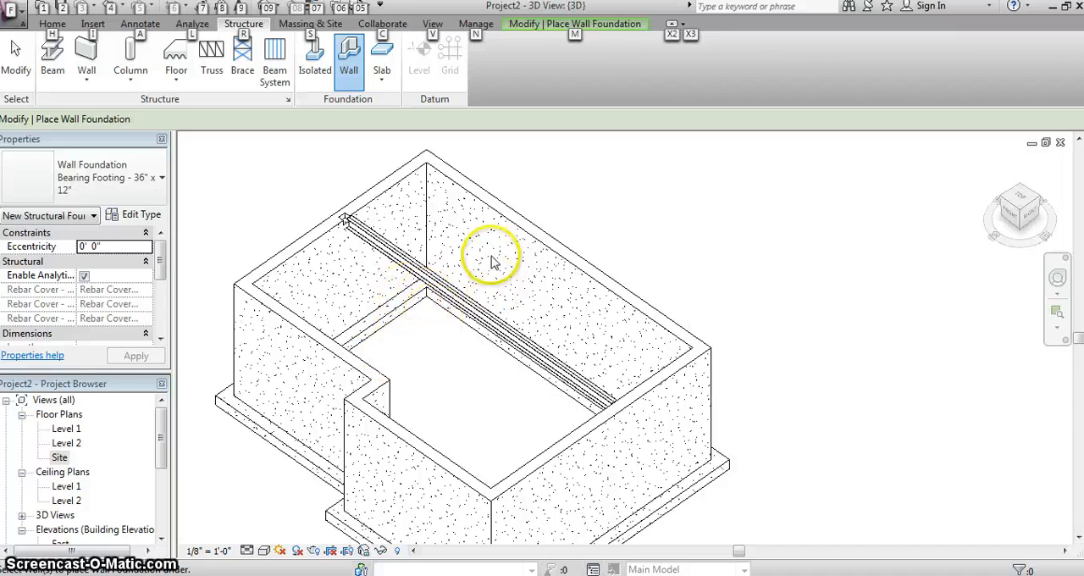
{"action": "scroll", "coordinate": [492, 262], "scroll_direction": "down", "scroll_amount": 3}
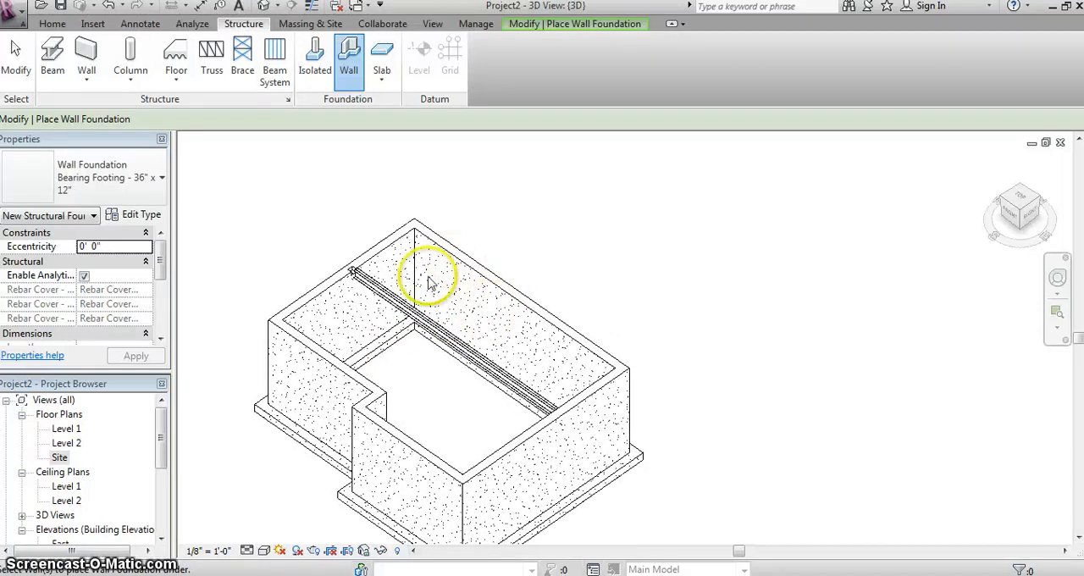
- Start a Generic - 12" floor on Level 1 and sketch a boundary line about 30' 6" long along the north wall's outer face
{"action": "left_click", "coordinate": [59, 27]}
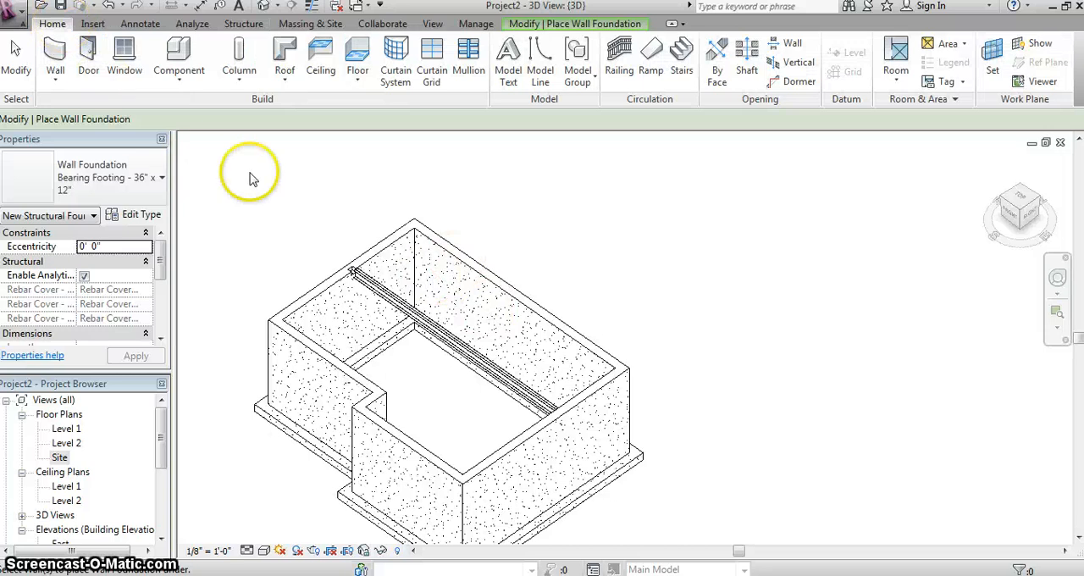
{"action": "left_click", "coordinate": [358, 57]}
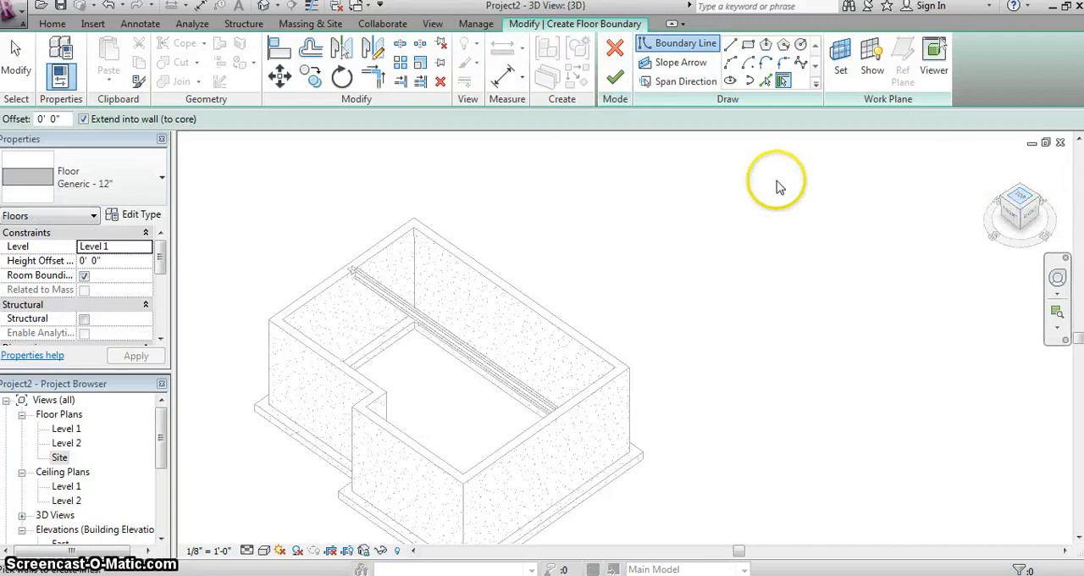
{"action": "left_click", "coordinate": [729, 45]}
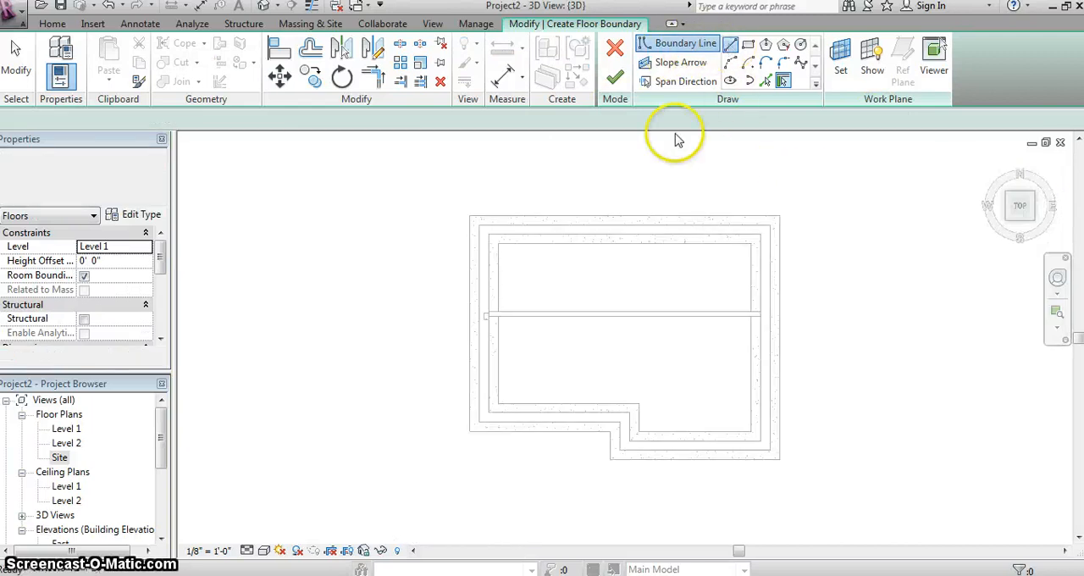
{"action": "left_click", "coordinate": [478, 225]}
{"action": "left_click", "coordinate": [772, 227]}
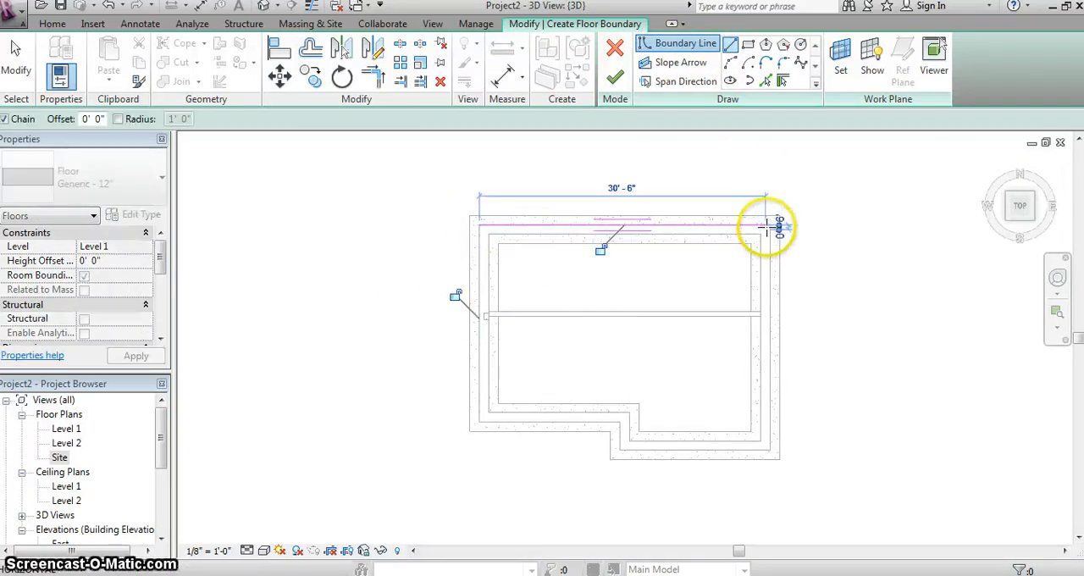
{"action": "right_click", "coordinate": [766, 236]}
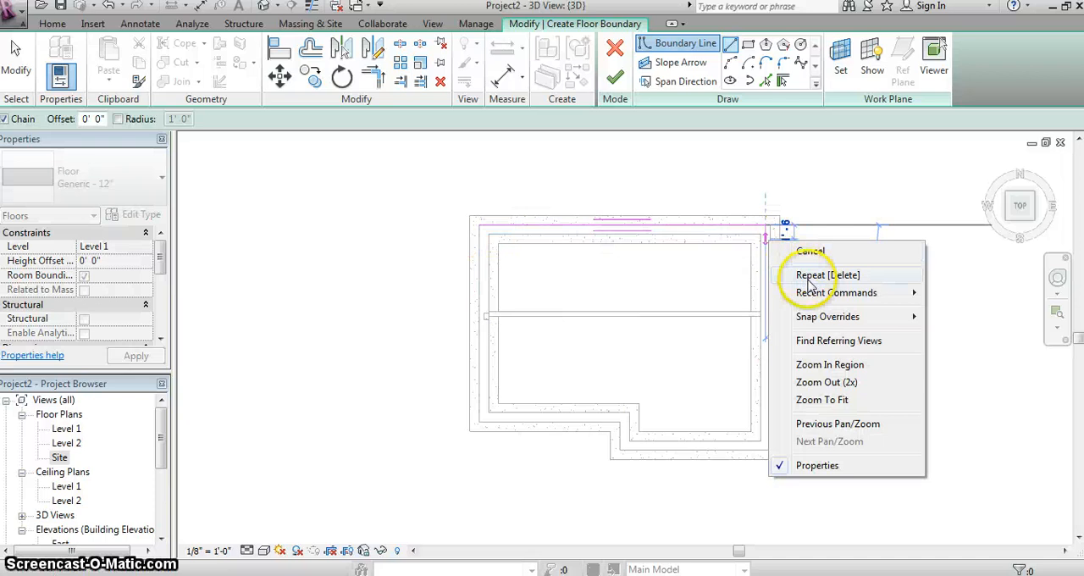
{"action": "left_click", "coordinate": [804, 249]}
- Sketch the remaining floor boundary along the outer faces of the east wall, the stepped south walls and the west wall
{"action": "left_click", "coordinate": [770, 225]}
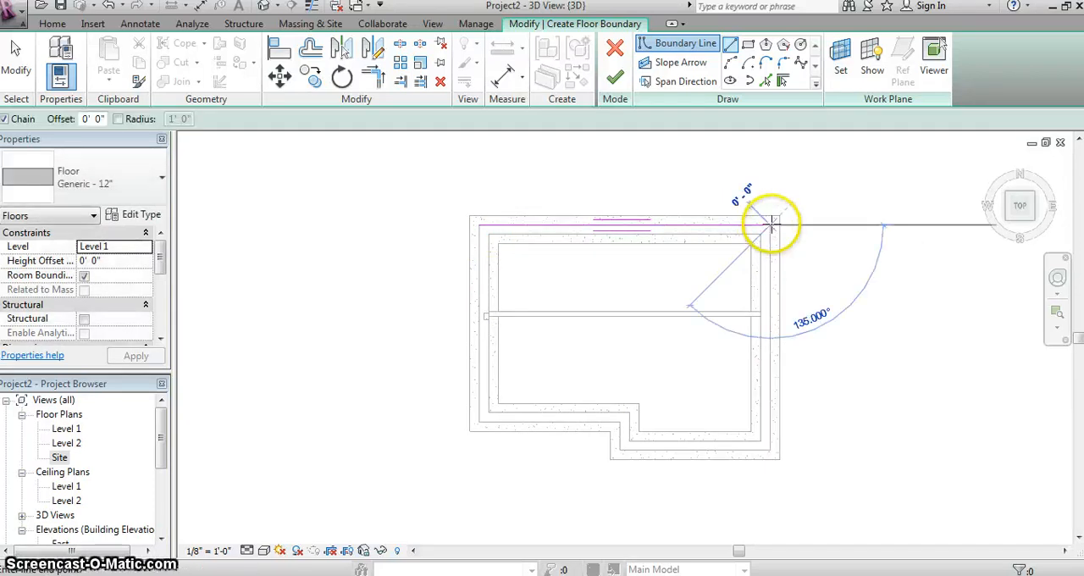
{"action": "left_click", "coordinate": [769, 451]}
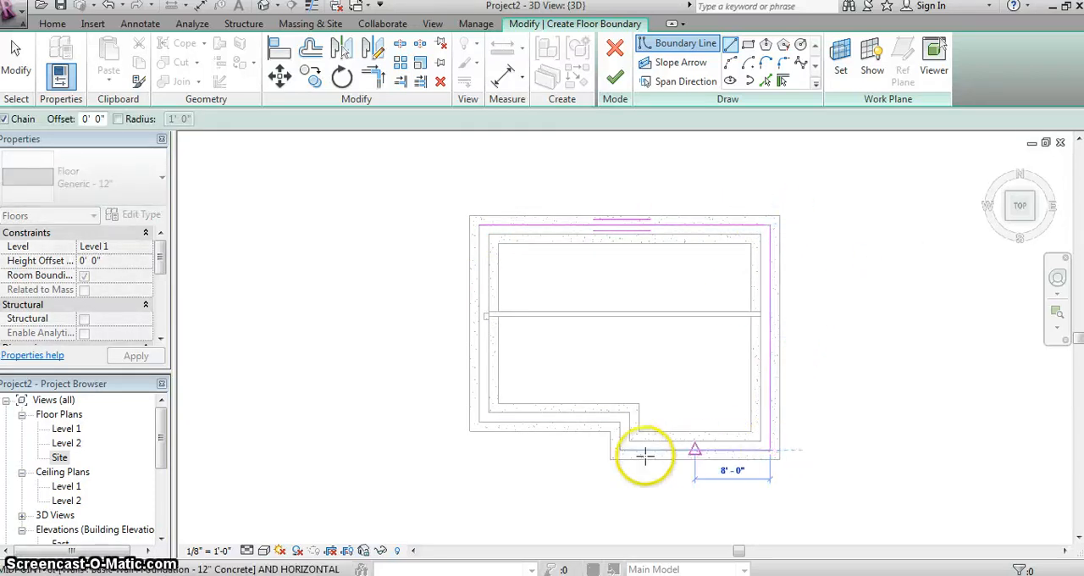
{"action": "left_click", "coordinate": [618, 448]}
{"action": "left_click", "coordinate": [619, 421]}
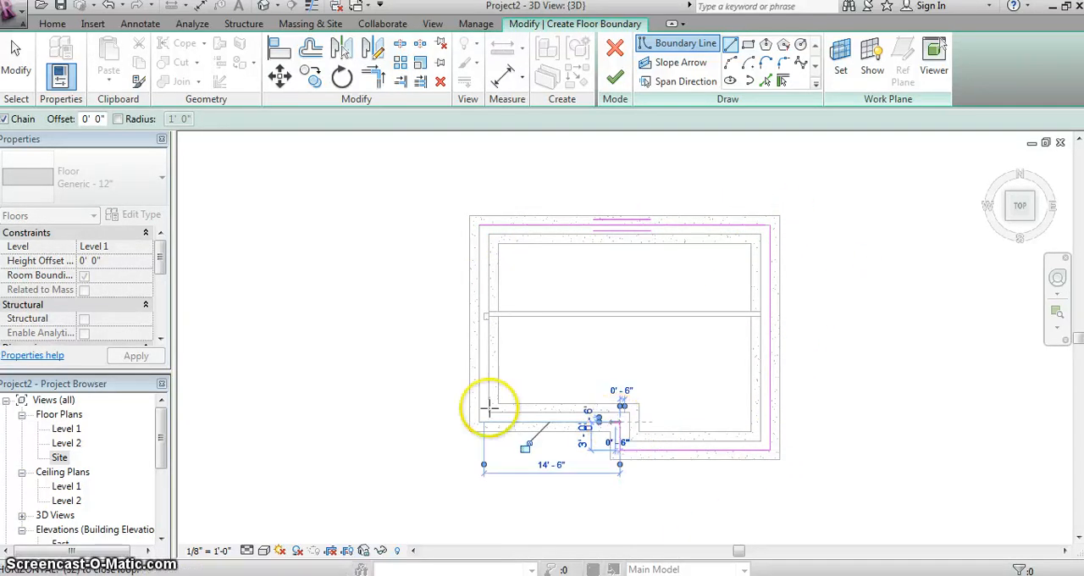
{"action": "left_click", "coordinate": [477, 421]}
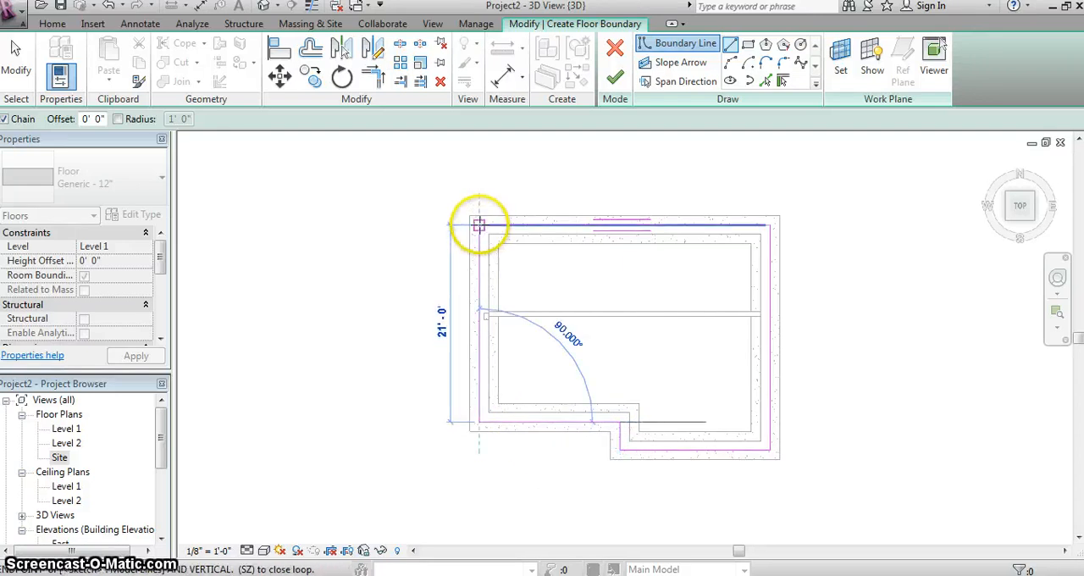
{"action": "left_click", "coordinate": [480, 225]}
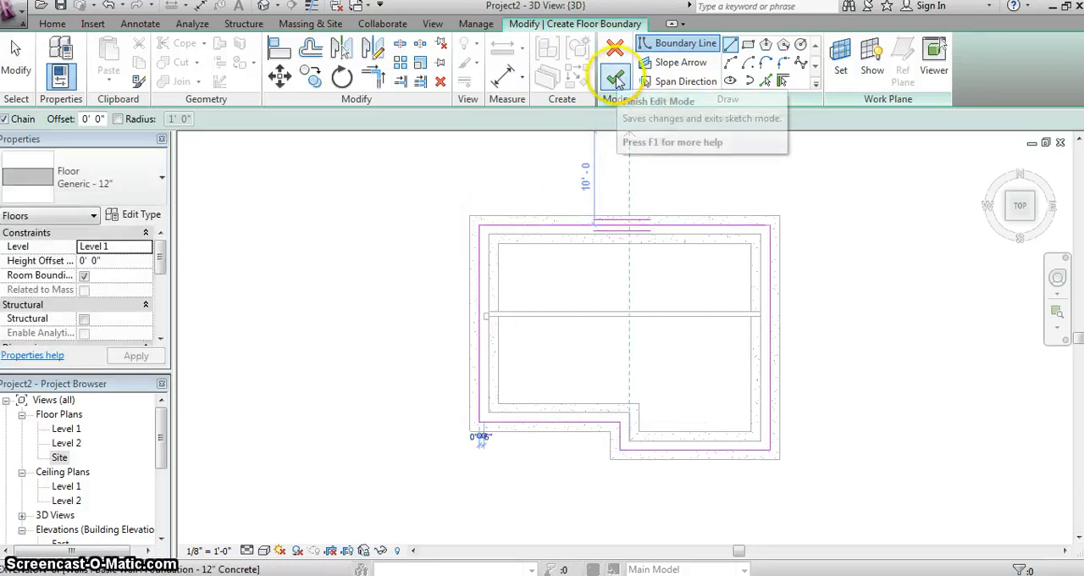
- Trim the north and east boundary lines to a closed corner and finish the floor sketch
{"action": "left_click", "coordinate": [615, 77]}
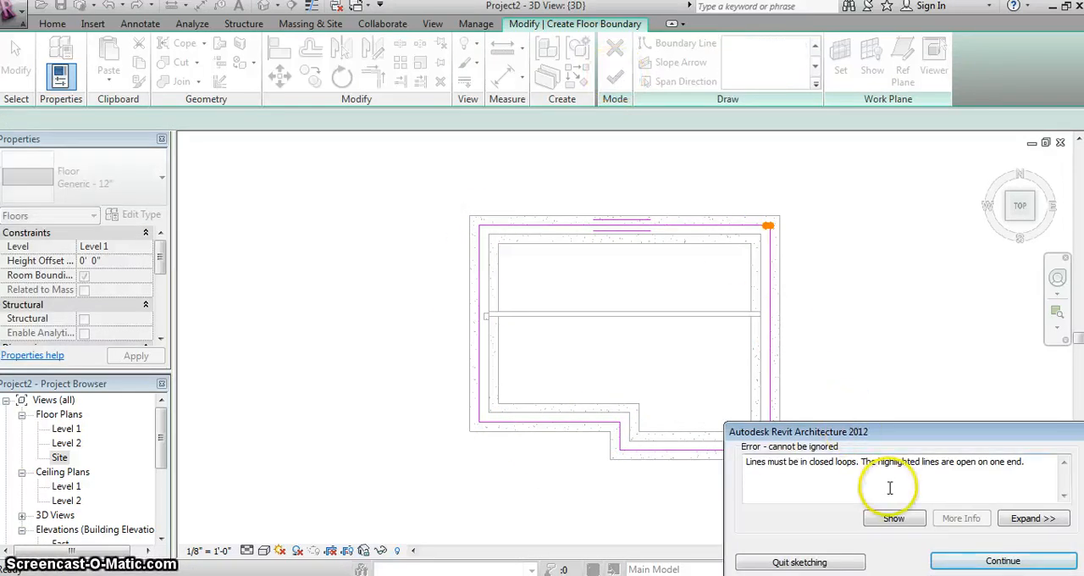
{"action": "left_click", "coordinate": [1002, 561]}
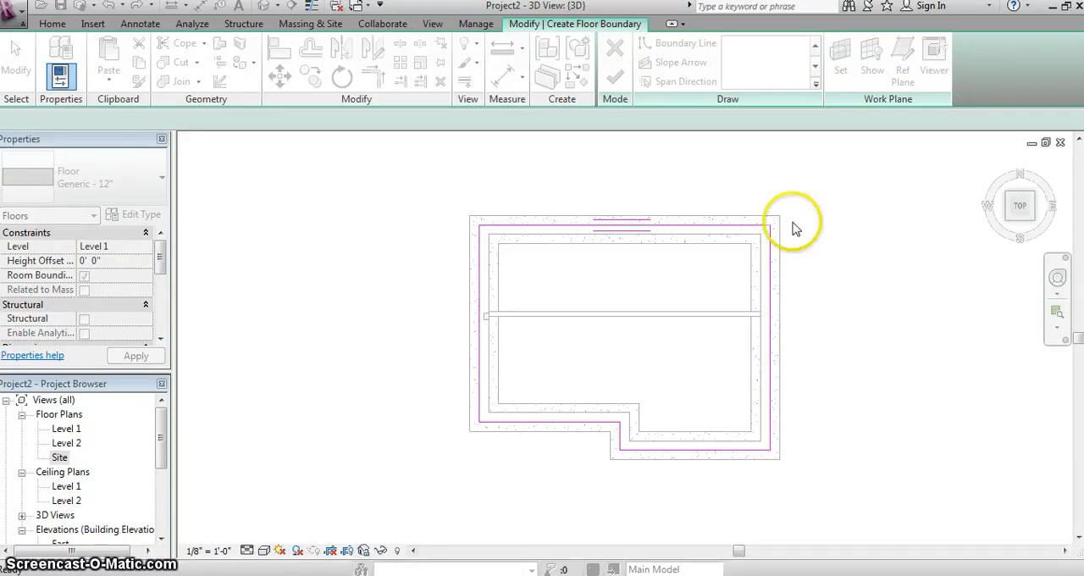
{"action": "scroll", "coordinate": [774, 227], "scroll_direction": "up", "scroll_amount": 6}
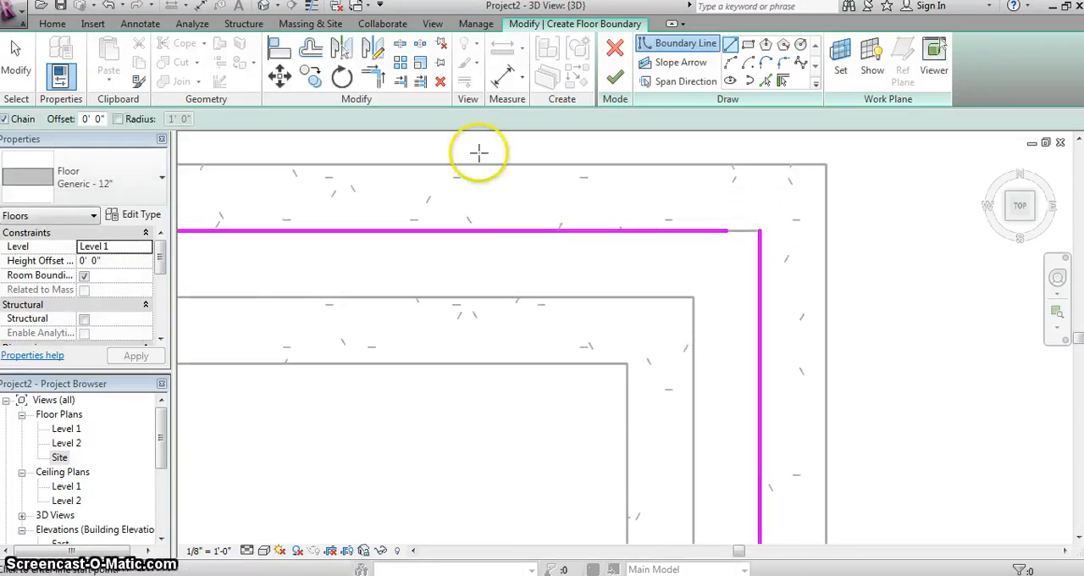
{"action": "left_click", "coordinate": [372, 76]}
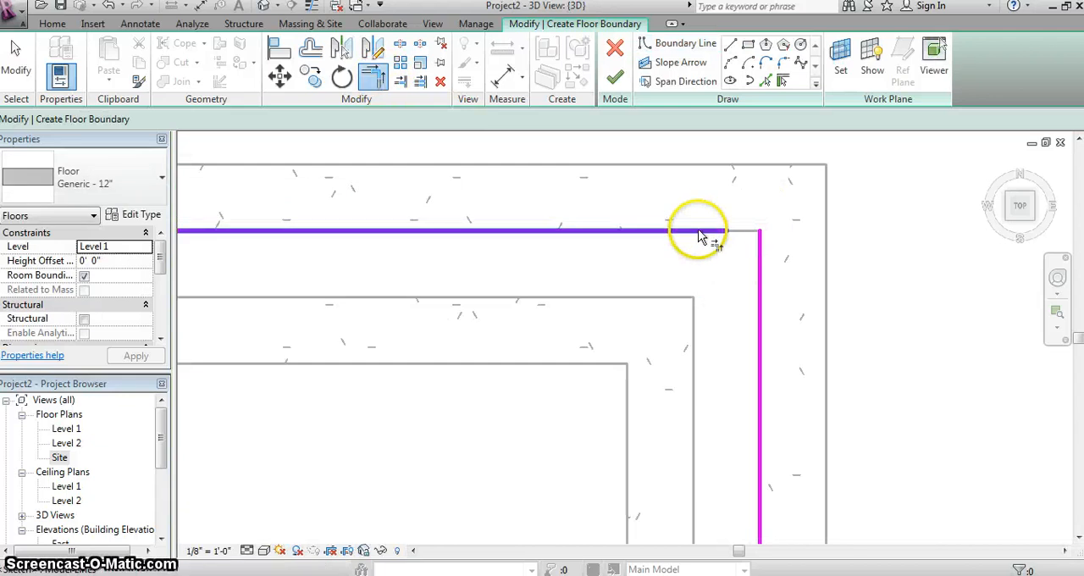
{"action": "left_click", "coordinate": [698, 236]}
{"action": "left_click", "coordinate": [761, 249]}
{"action": "left_click", "coordinate": [615, 77]}
{"action": "scroll", "coordinate": [687, 301], "scroll_direction": "down", "scroll_amount": 6}
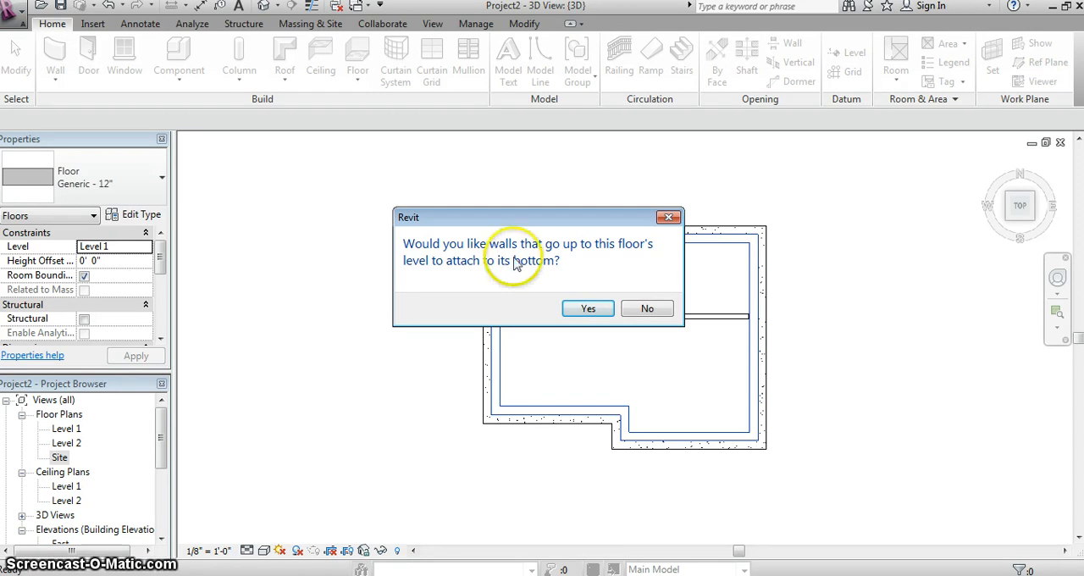
- Attach the foundation walls to the floor's bottom and delete the reveal that falls outside its wall
{"action": "left_click_drag", "start_coordinate": [558, 224], "coordinate": [473, 108]}
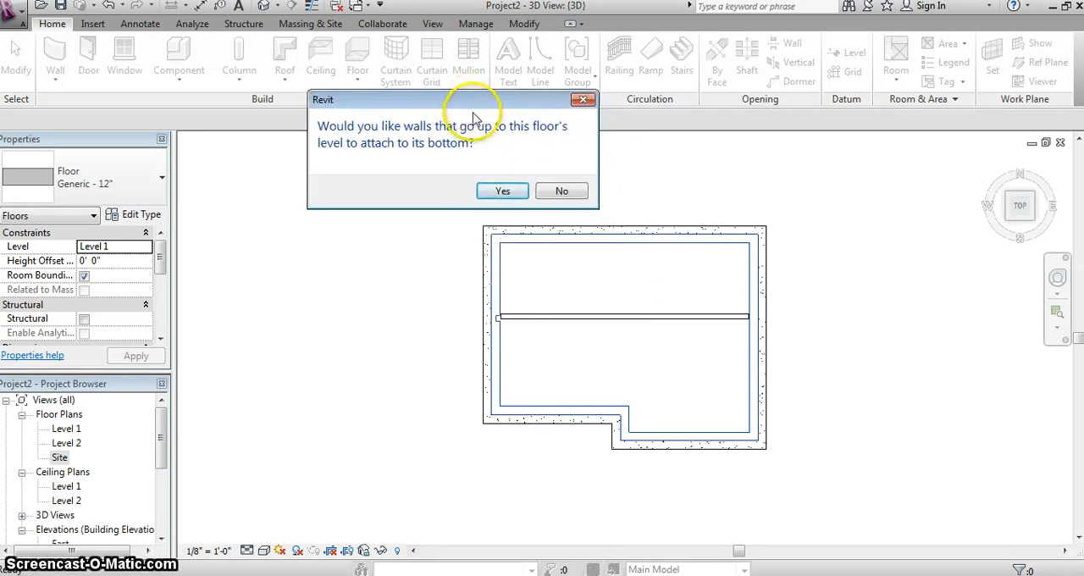
{"action": "left_click", "coordinate": [502, 191]}
{"action": "scroll", "coordinate": [762, 296], "scroll_direction": "up", "scroll_amount": 5}
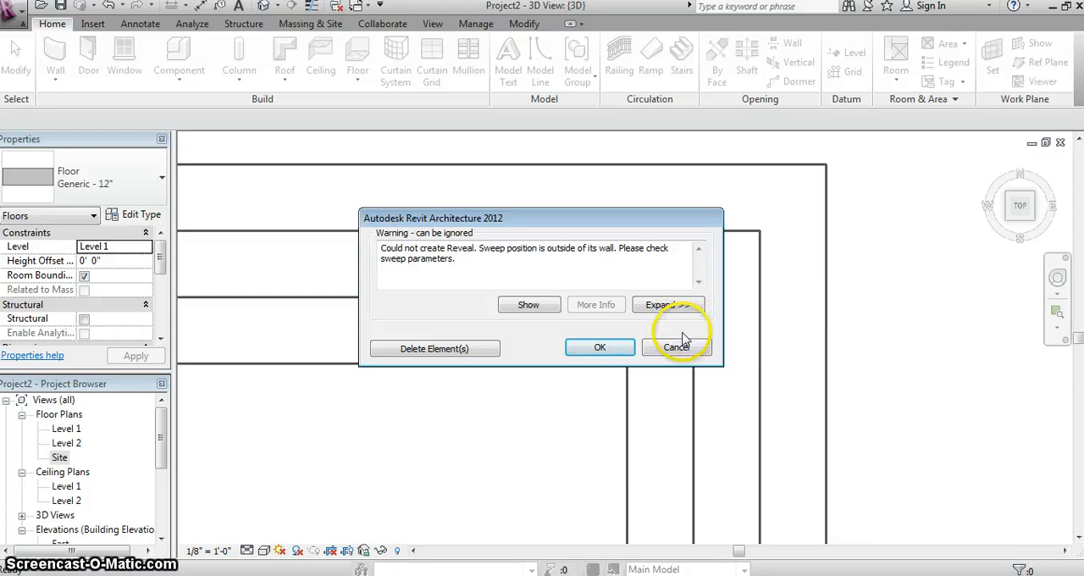
{"action": "left_click_drag", "start_coordinate": [554, 220], "coordinate": [585, 182]}
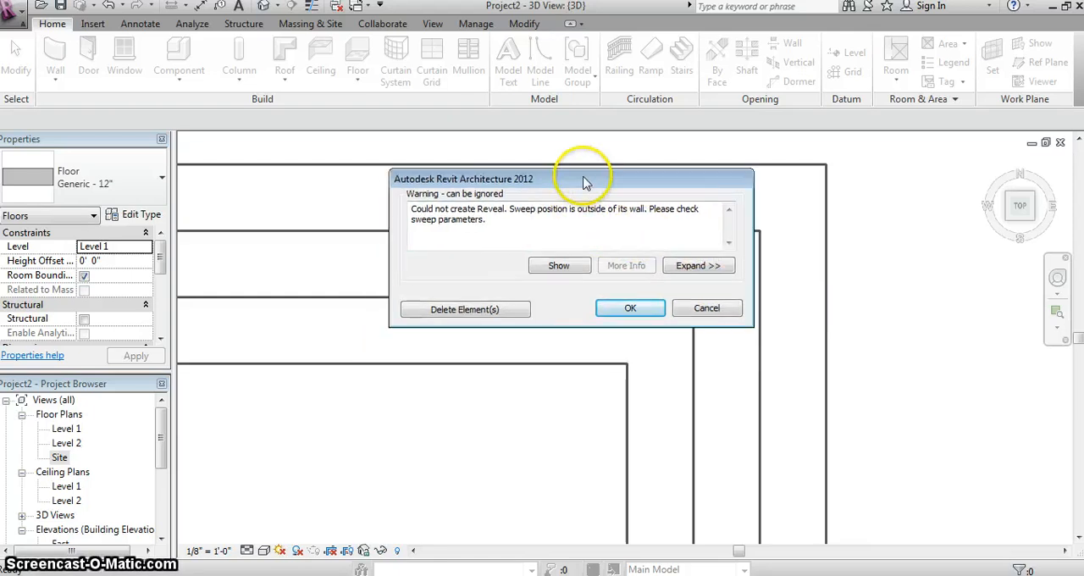
{"action": "left_click", "coordinate": [507, 311]}
{"action": "left_click", "coordinate": [680, 311]}
{"action": "key", "text": "Delete"}
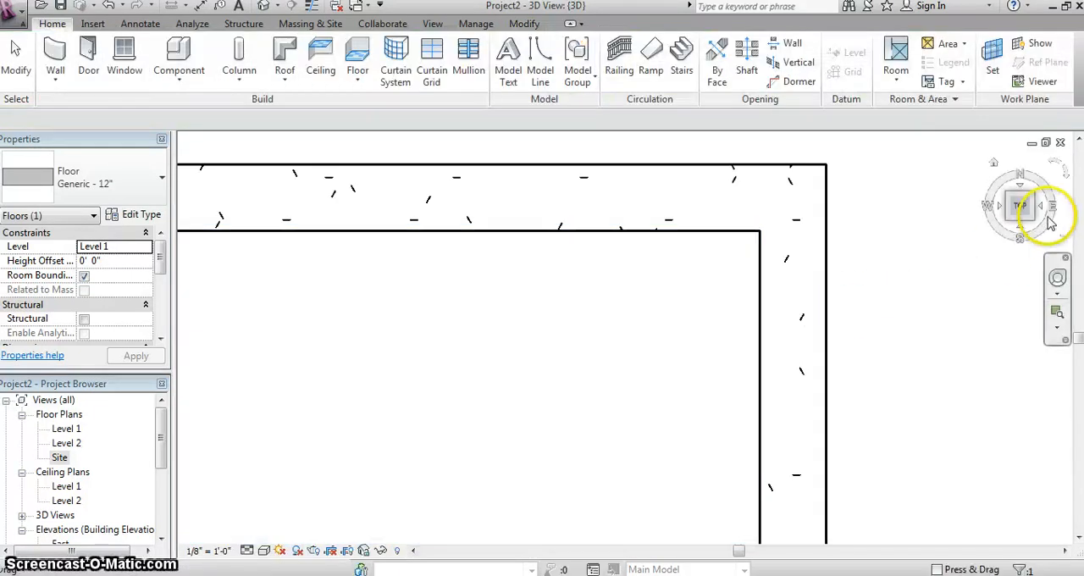
- Examine the floor slab's edges over the foundation walls and the steel beam in the 3D view
{"action": "left_click_drag", "start_coordinate": [1049, 222], "coordinate": [946, 306]}
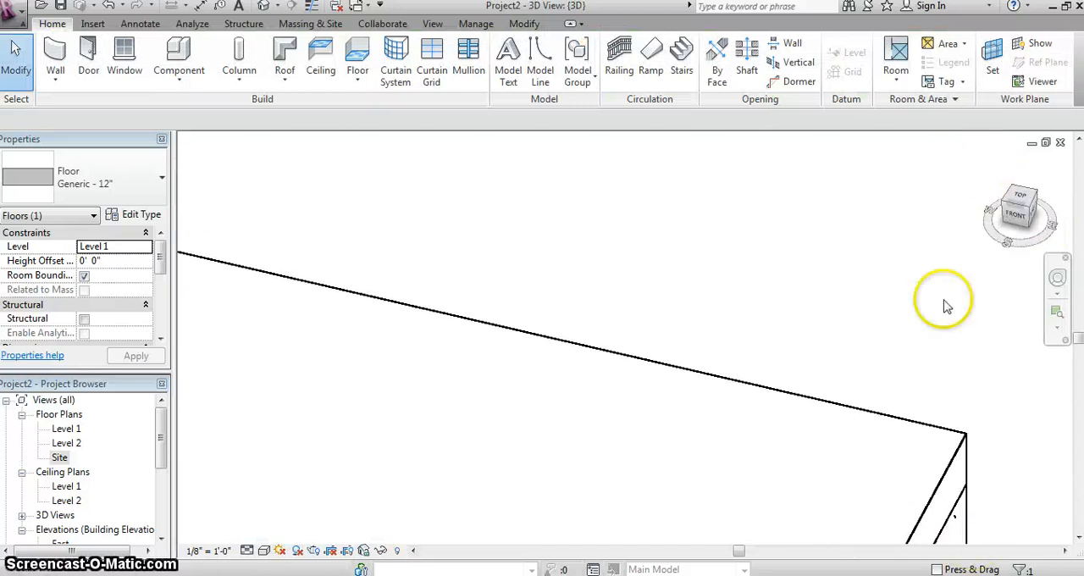
{"action": "scroll", "coordinate": [822, 322], "scroll_direction": "down", "scroll_amount": 5}
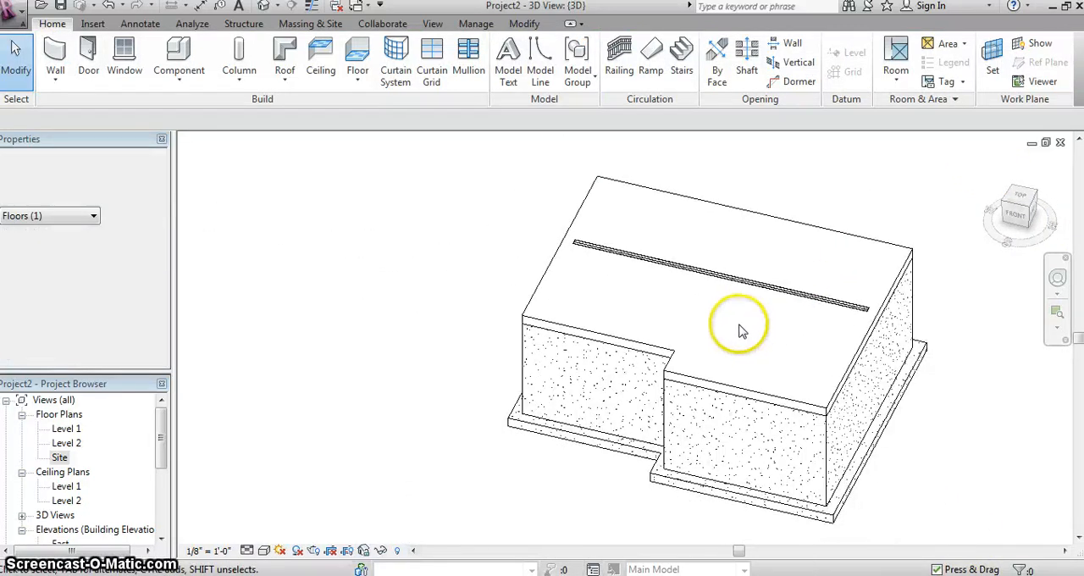
{"action": "middle_click_drag", "start_coordinate": [783, 319], "coordinate": [713, 335]}
{"action": "left_click_drag", "start_coordinate": [1008, 201], "coordinate": [990, 180]}
{"action": "left_click", "coordinate": [834, 341]}
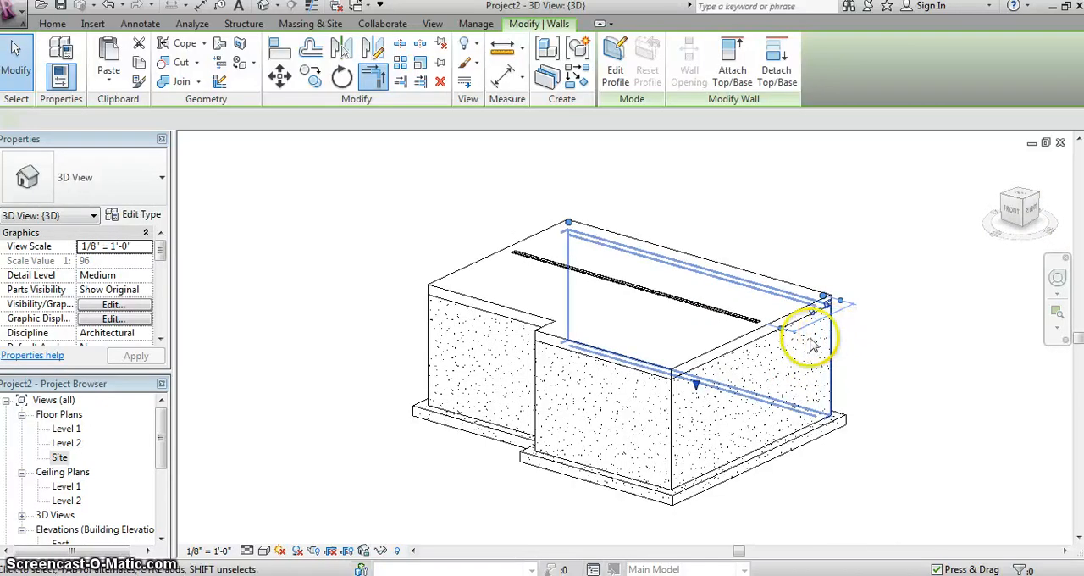
{"action": "left_click", "coordinate": [684, 399]}
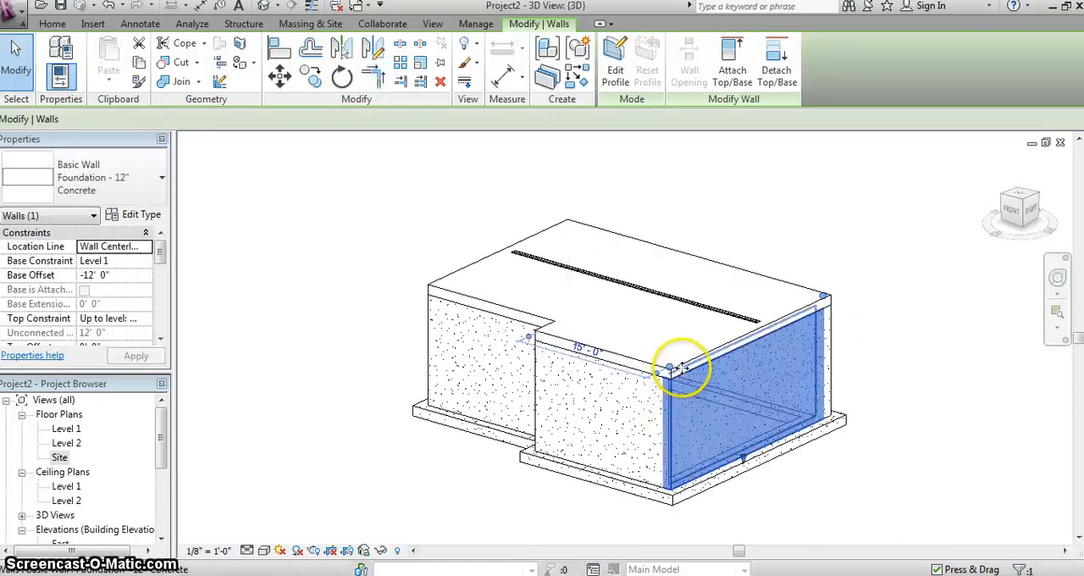
{"action": "scroll", "coordinate": [681, 366], "scroll_direction": "up", "scroll_amount": 3}
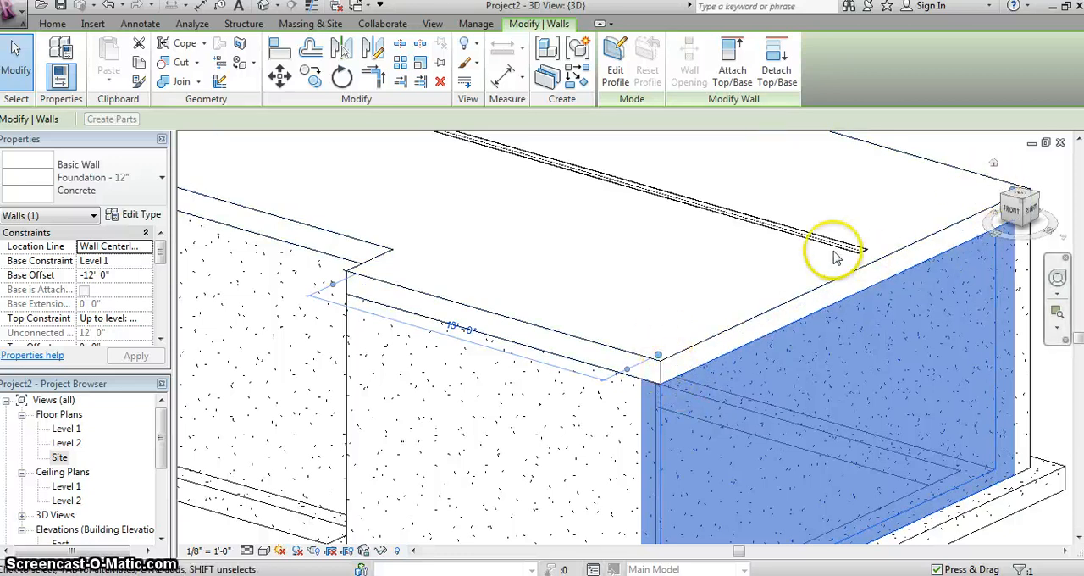
{"action": "scroll", "coordinate": [779, 293], "scroll_direction": "down", "scroll_amount": 3}
{"action": "scroll", "coordinate": [601, 298], "scroll_direction": "down", "scroll_amount": 4}
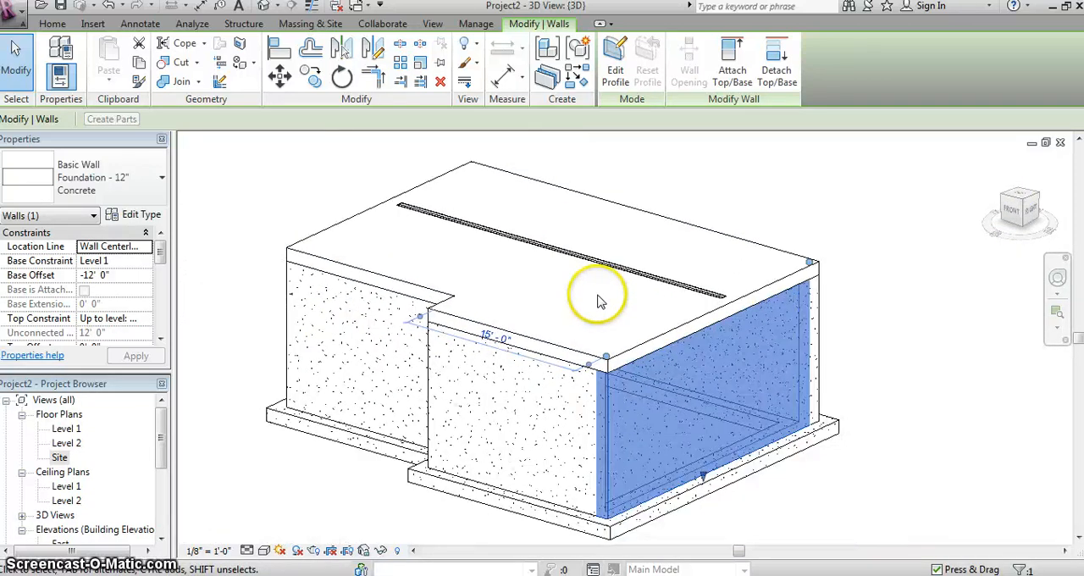
- Set the W12X26 steel beam's start and end level offsets to -1' 0"
{"action": "left_click", "coordinate": [584, 262]}
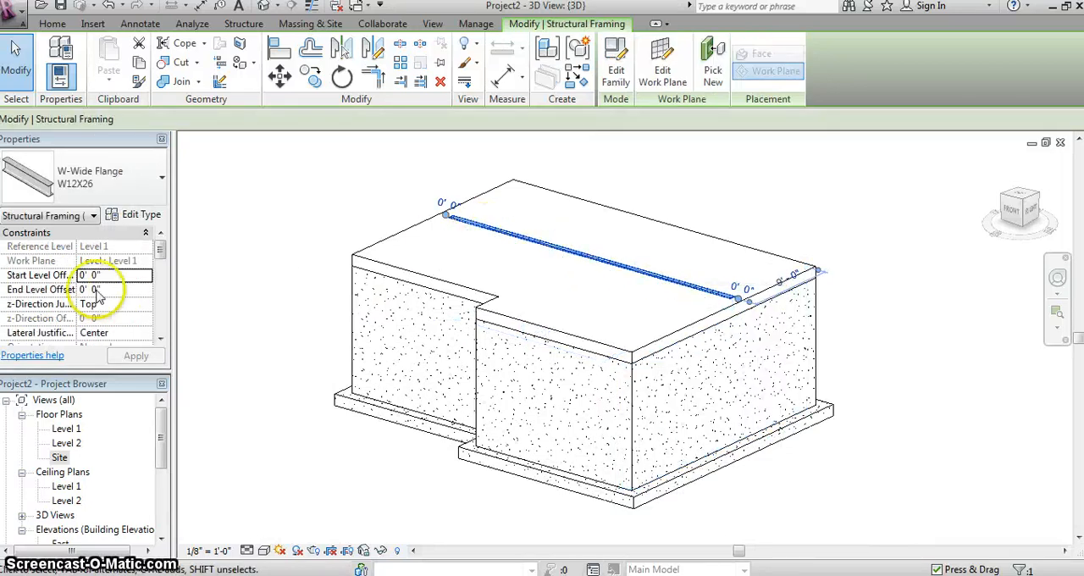
{"action": "left_click", "coordinate": [94, 276]}
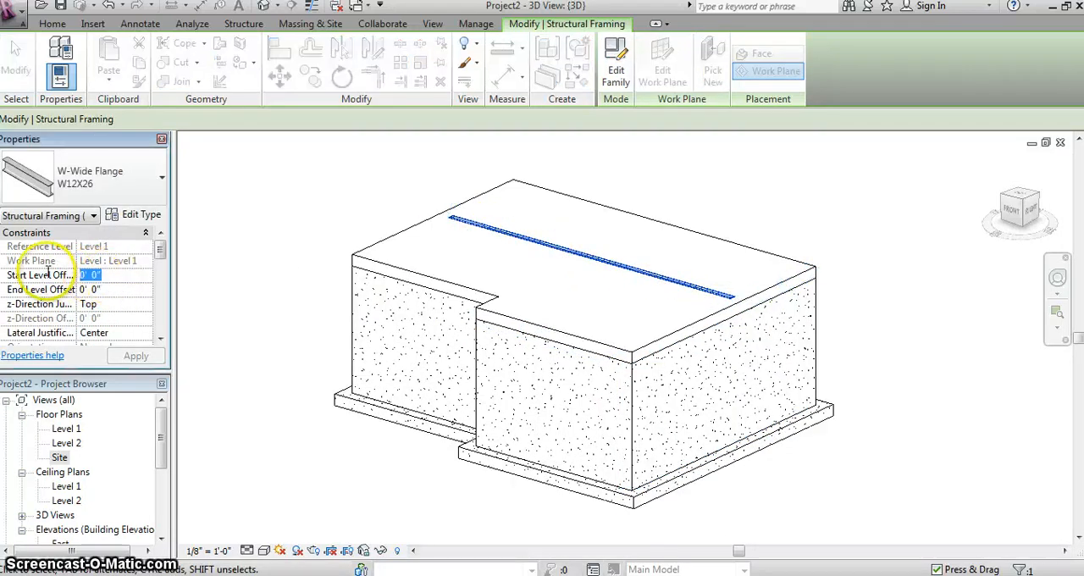
{"action": "left_click", "coordinate": [88, 290]}
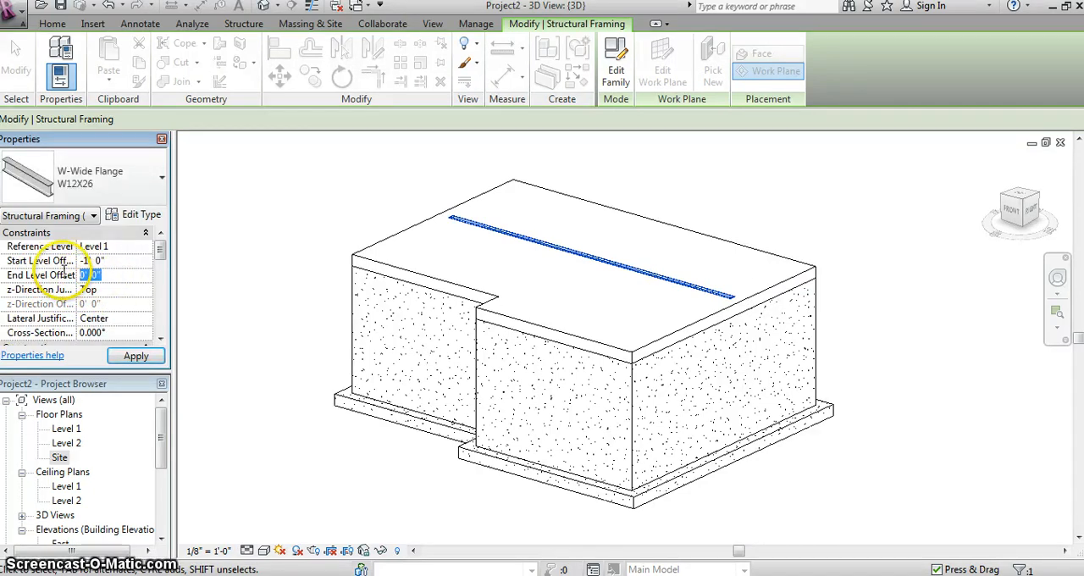
{"action": "left_click", "coordinate": [136, 357]}
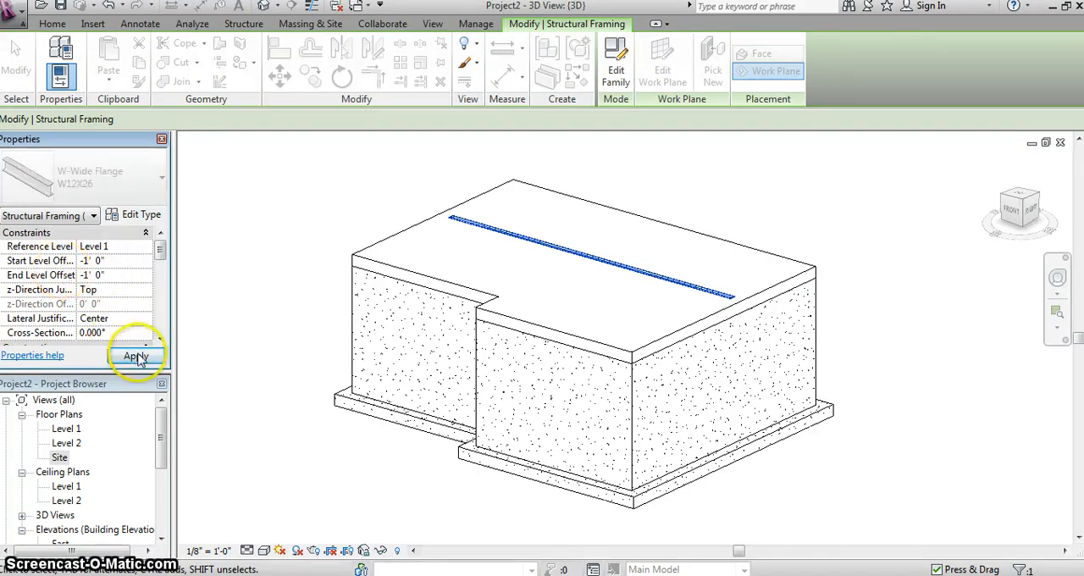
{"action": "left_click", "coordinate": [262, 271]}
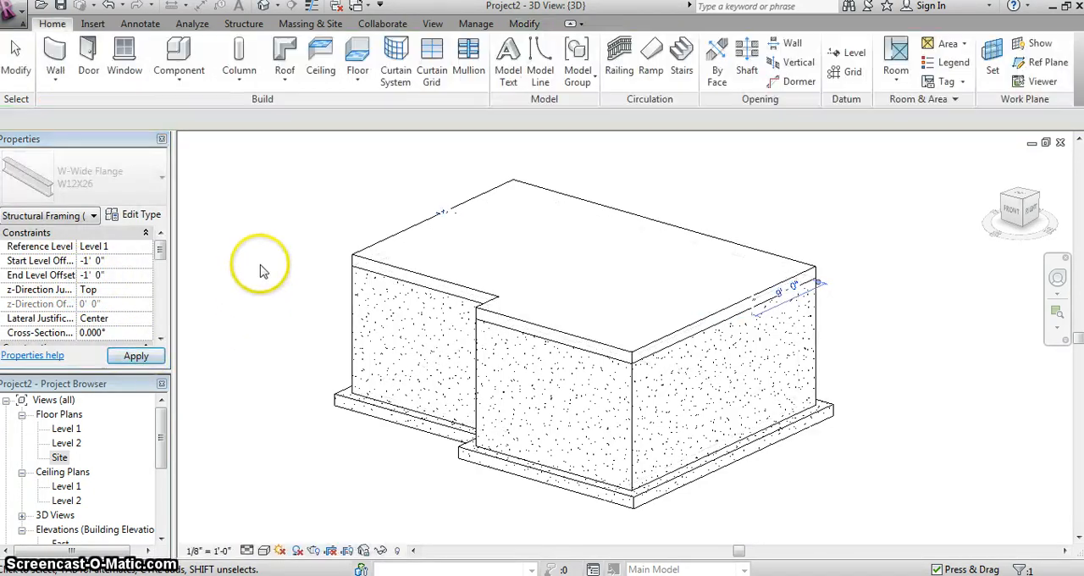
- Temporarily hide the east foundation wall in the 3D view to expose the interior
{"action": "left_click", "coordinate": [992, 197]}
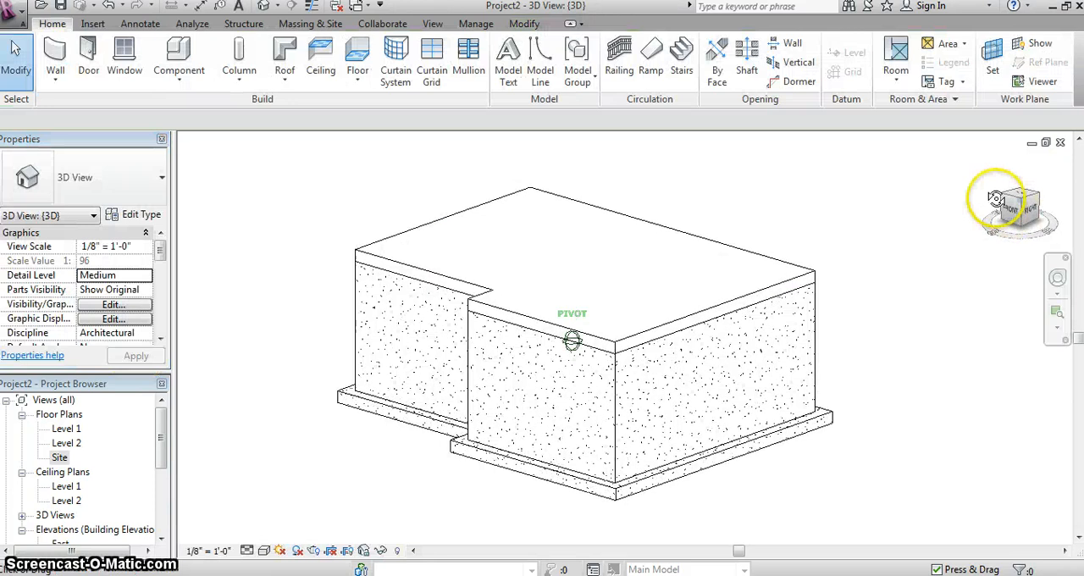
{"action": "left_click", "coordinate": [613, 385]}
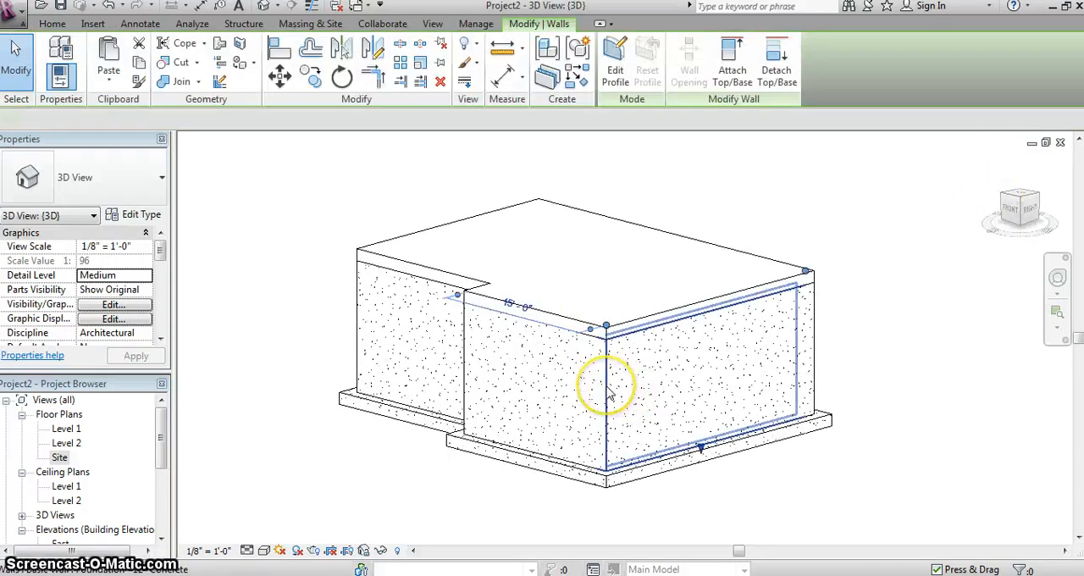
{"action": "left_click", "coordinate": [380, 551]}
{"action": "left_click", "coordinate": [407, 513]}
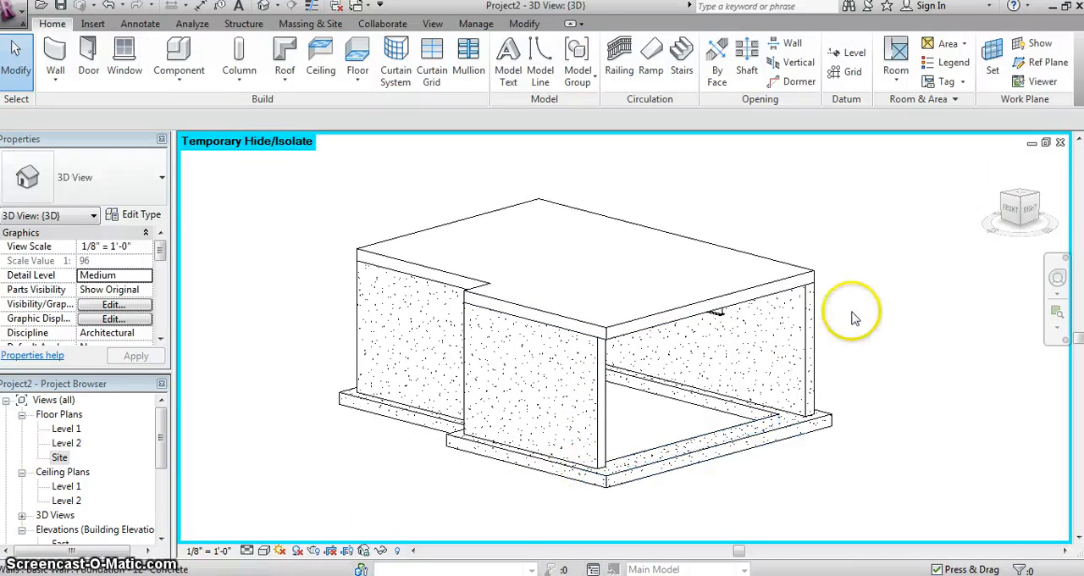
- Examine how the steel beam sits against the underside of the floor slab, from the right side and at an angle
{"action": "left_click", "coordinate": [1027, 209]}
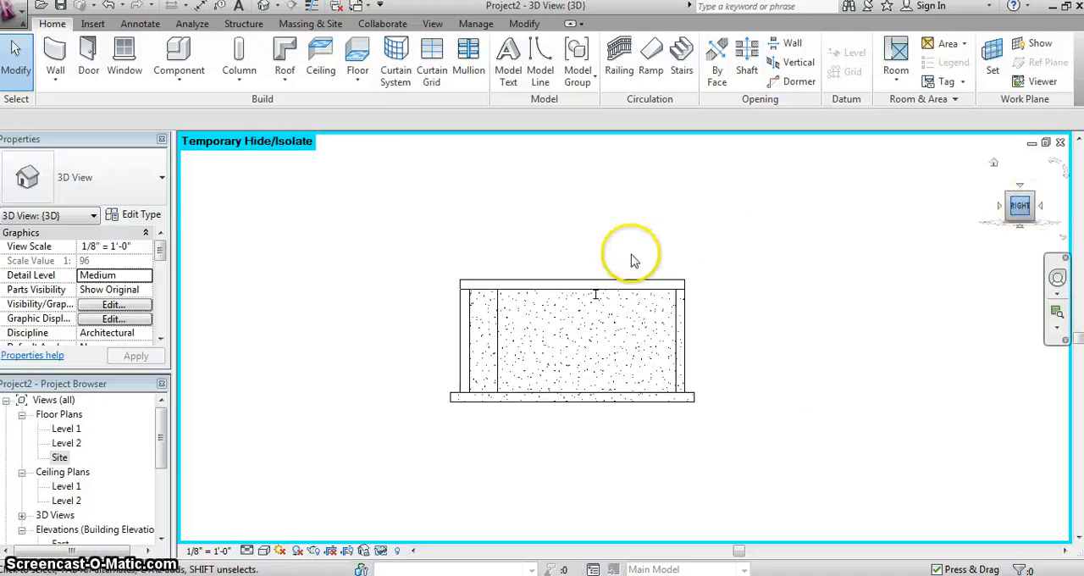
{"action": "scroll", "coordinate": [741, 214], "scroll_direction": "up", "scroll_amount": 3}
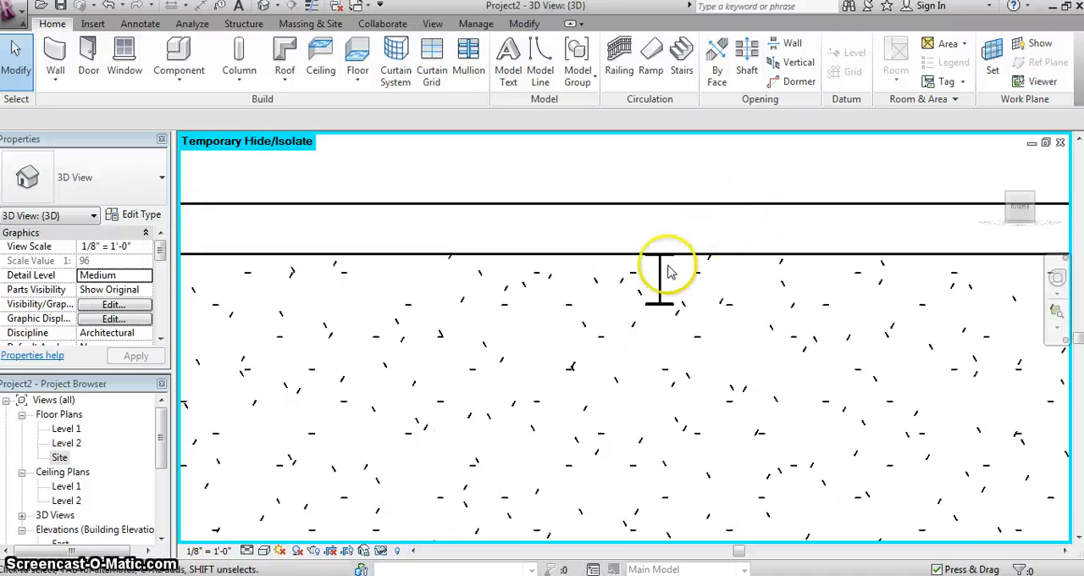
{"action": "left_click_drag", "start_coordinate": [1031, 218], "coordinate": [1025, 246]}
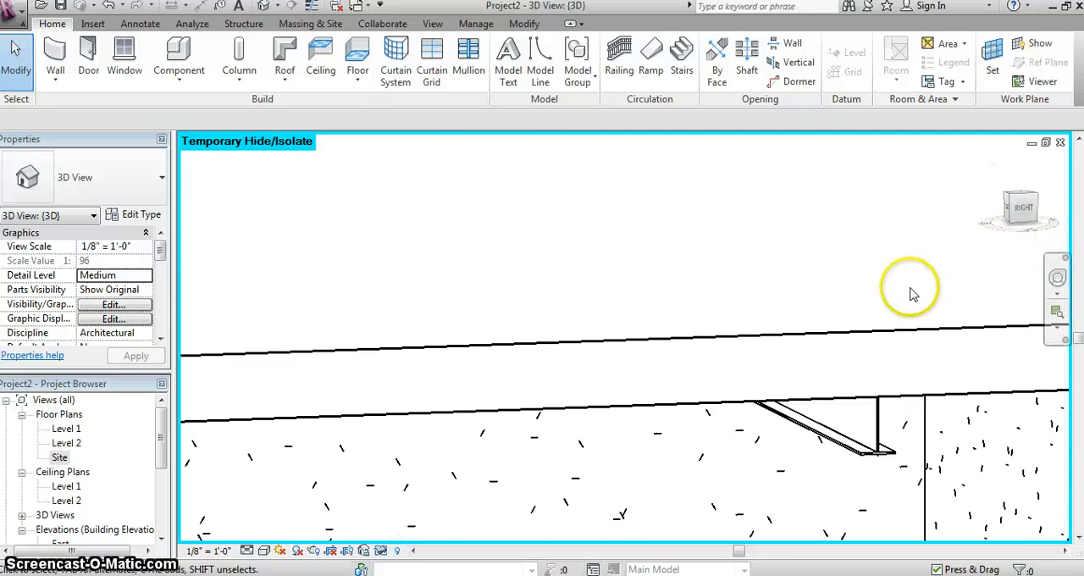
{"action": "scroll", "coordinate": [881, 296], "scroll_direction": "down", "scroll_amount": 5}
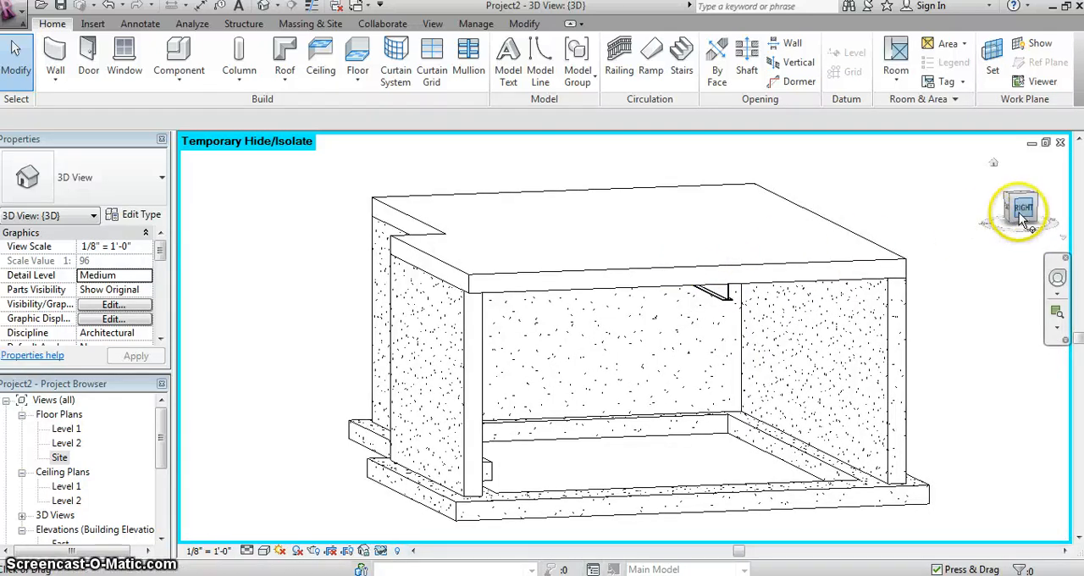
{"action": "mouse_move", "coordinate": [1020, 211]}
{"action": "left_mouse_down"}
{"action": "mouse_move", "coordinate": [1035, 195]}
{"action": "mouse_move", "coordinate": [1009, 241]}
{"action": "mouse_move", "coordinate": [1045, 234]}
{"action": "mouse_move", "coordinate": [1058, 254]}
{"action": "left_mouse_up"}
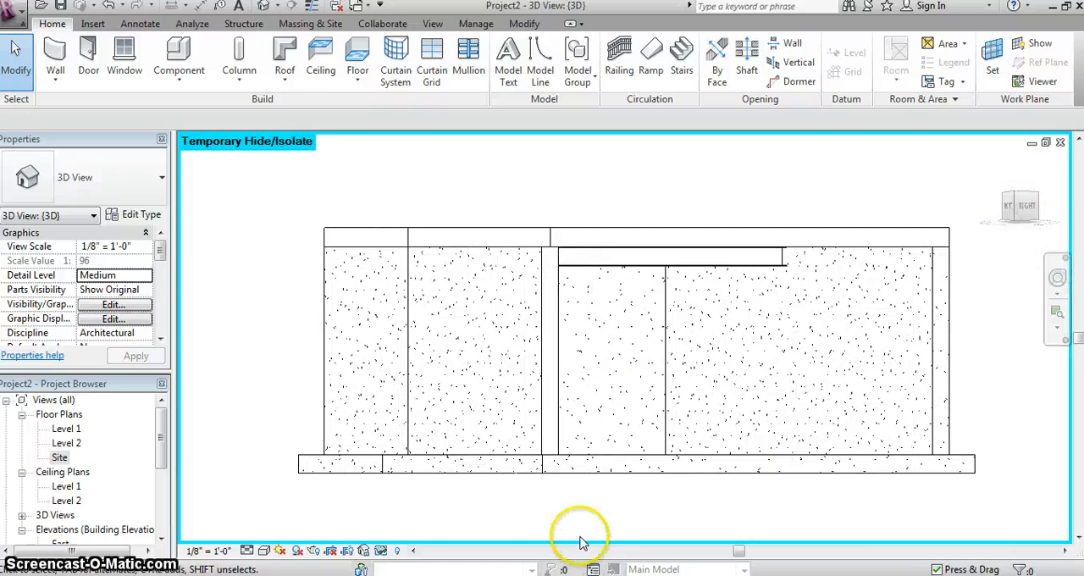
- Reset the temporary hide so the 3D view shows the whole foundation, and return to an angled view from above
{"action": "left_click", "coordinate": [380, 551]}
{"action": "left_click", "coordinate": [457, 528]}
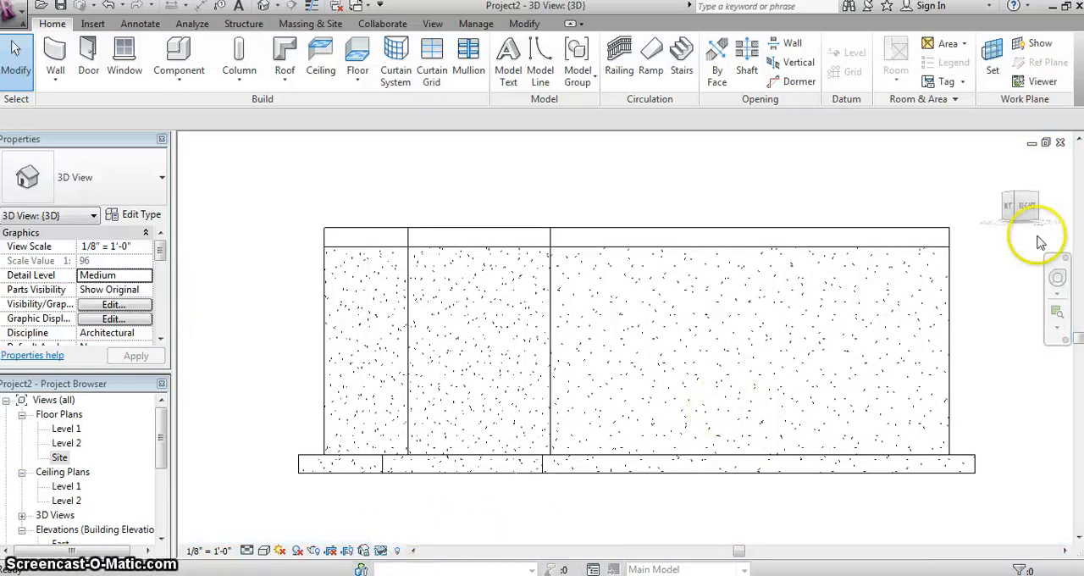
{"action": "mouse_move", "coordinate": [1019, 211]}
{"action": "left_mouse_down"}
{"action": "mouse_move", "coordinate": [1037, 250]}
{"action": "mouse_move", "coordinate": [1056, 245]}
{"action": "mouse_move", "coordinate": [179, 244]}
{"action": "left_mouse_up"}
{"action": "scroll", "coordinate": [1, 269], "scroll_direction": "down", "scroll_amount": 2}
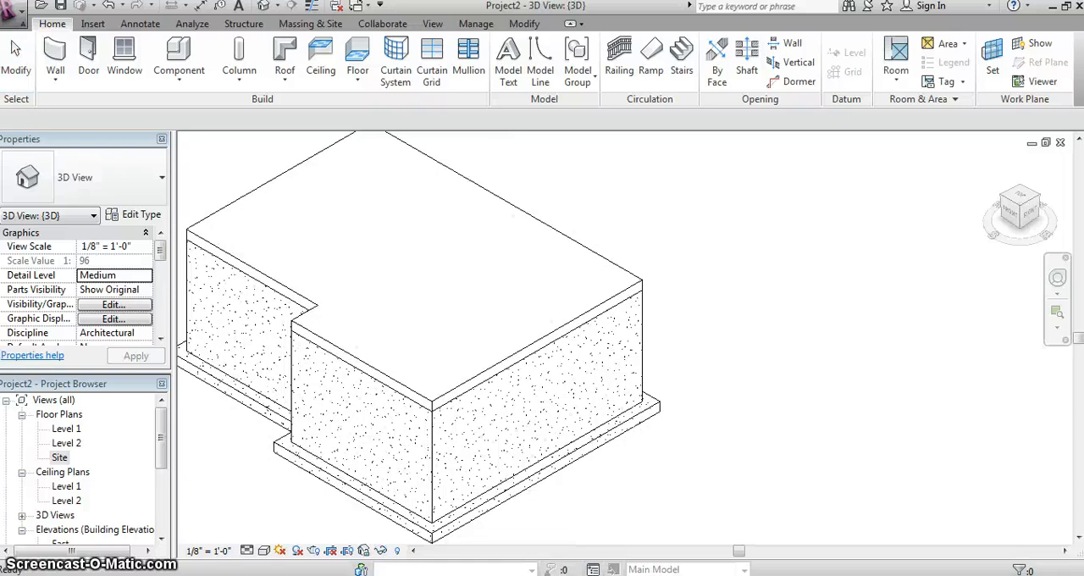
{"action": "middle_click_drag", "start_coordinate": [341, 316], "coordinate": [524, 332]}
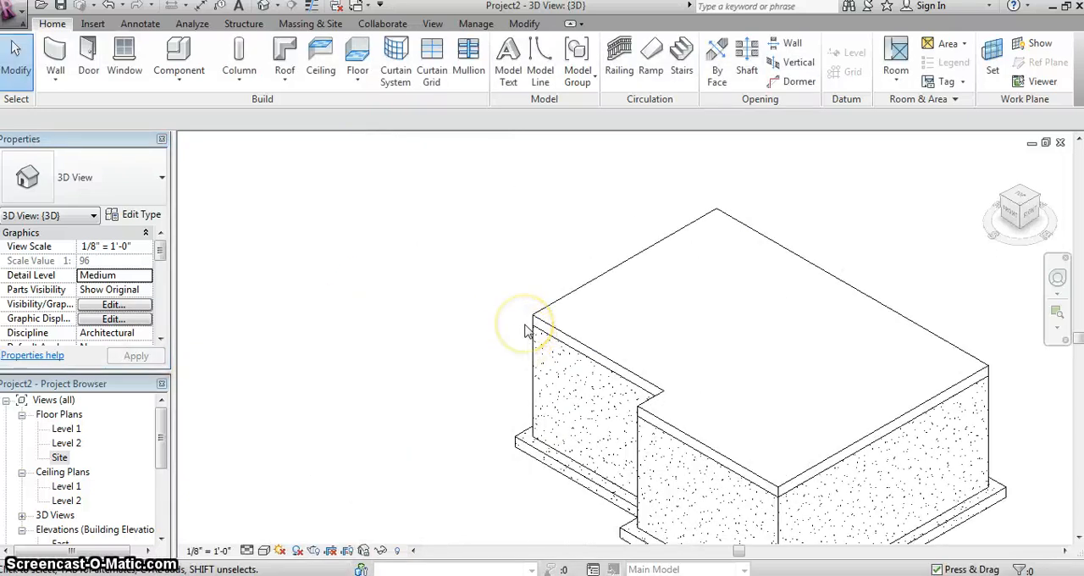
- In the Level 1 floor plan, set up a new Generic - 6" wall with its location line at Finish Face: Exterior
{"action": "double_click", "coordinate": [88, 431]}
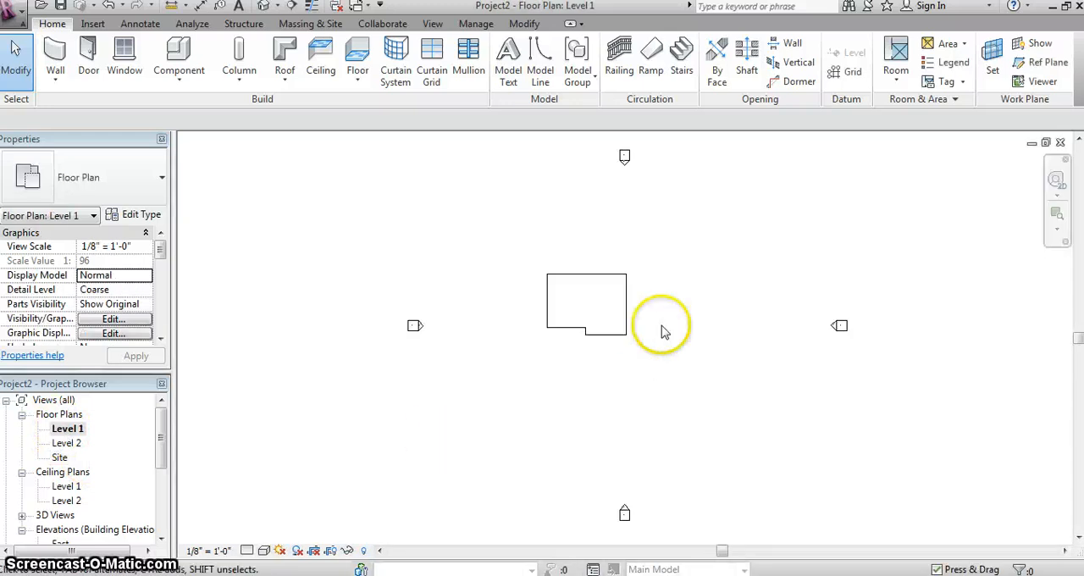
{"action": "scroll", "coordinate": [614, 312], "scroll_direction": "up", "scroll_amount": 5}
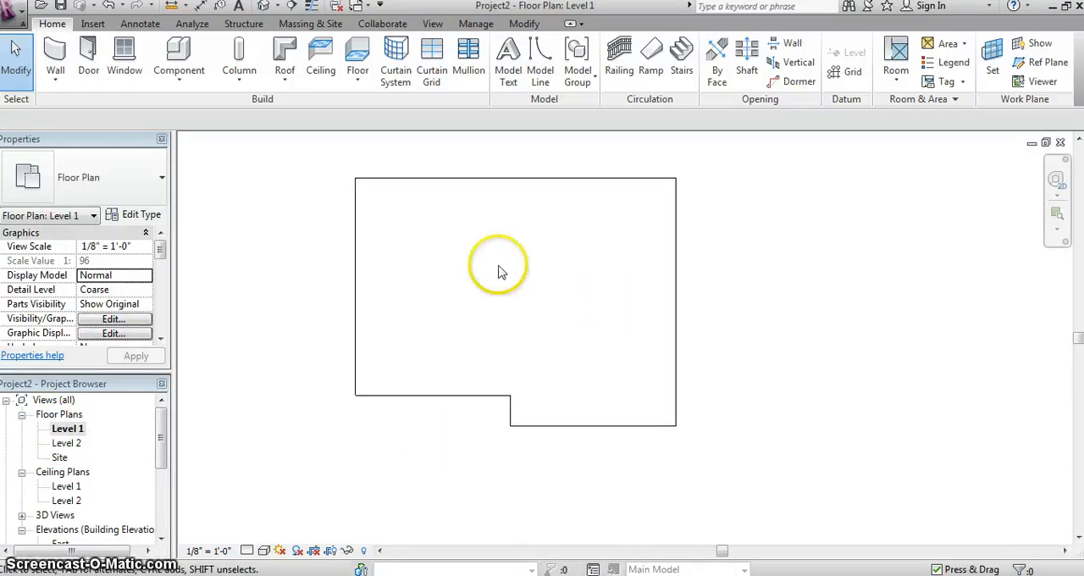
{"action": "left_click", "coordinate": [56, 53]}
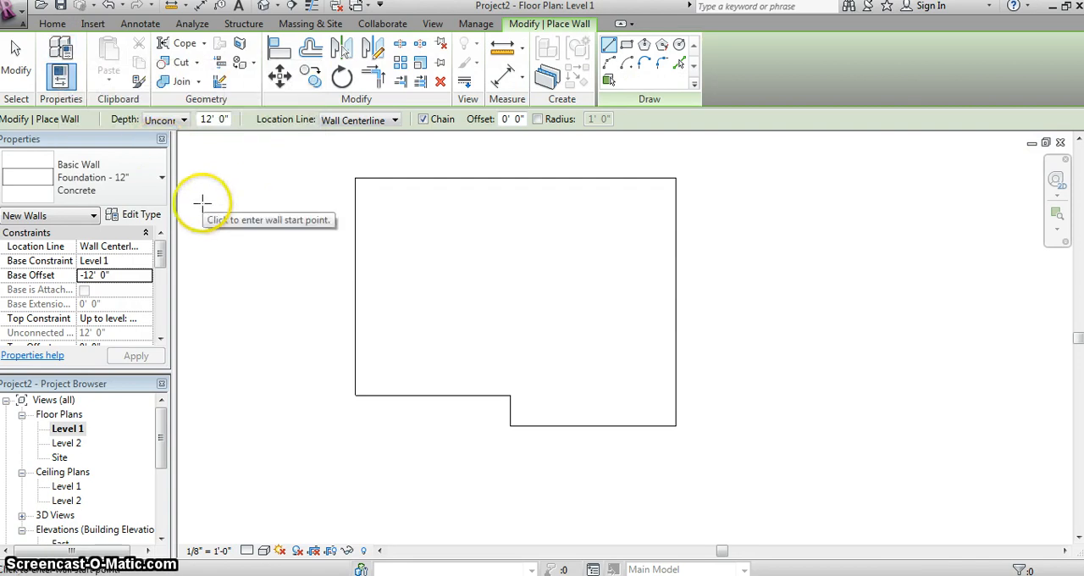
{"action": "left_click", "coordinate": [161, 180]}
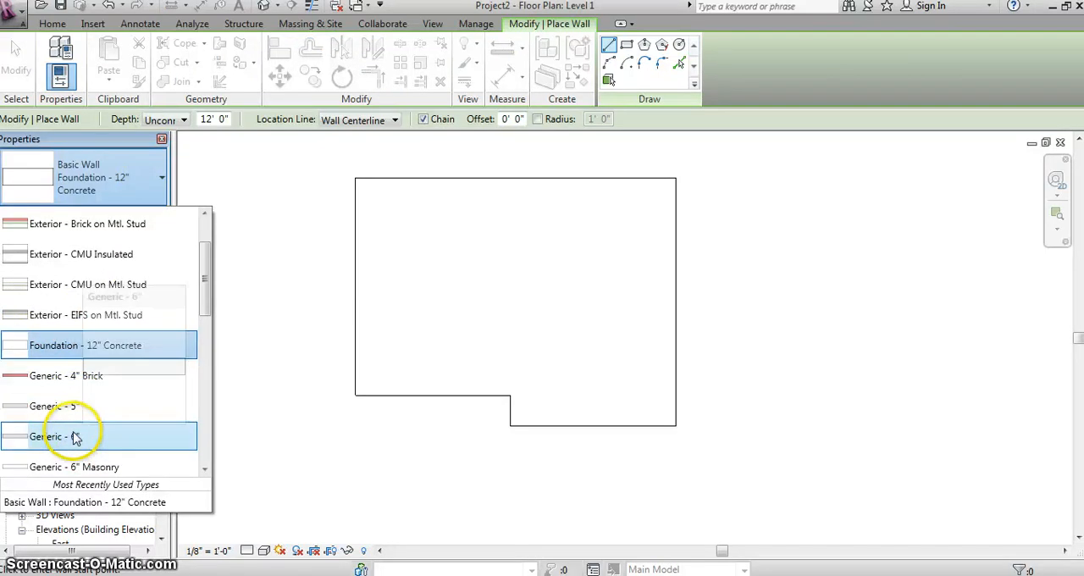
{"action": "mouse_move", "coordinate": [72, 436]}
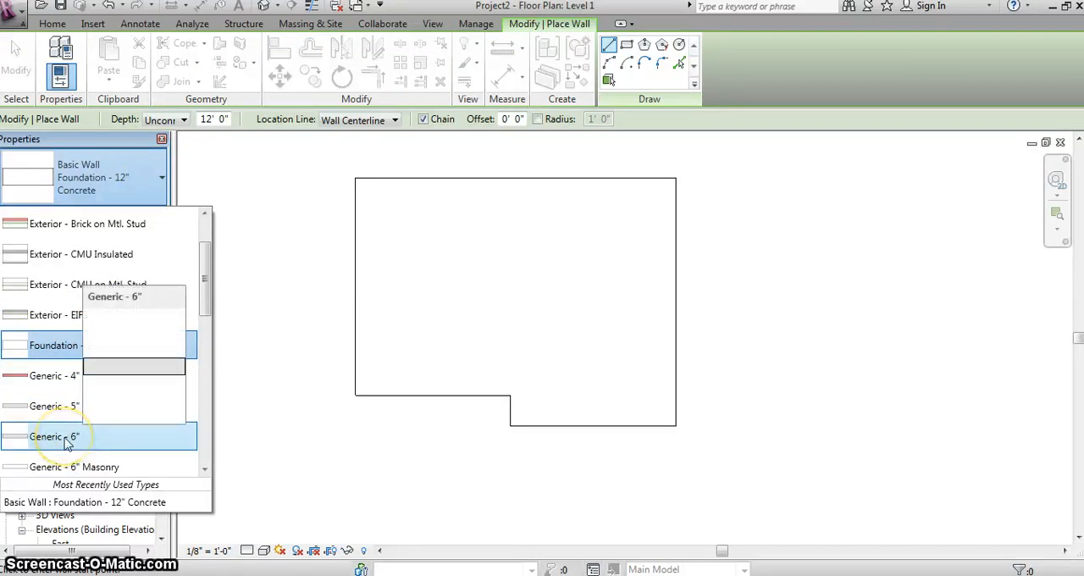
{"action": "left_click", "coordinate": [65, 437]}
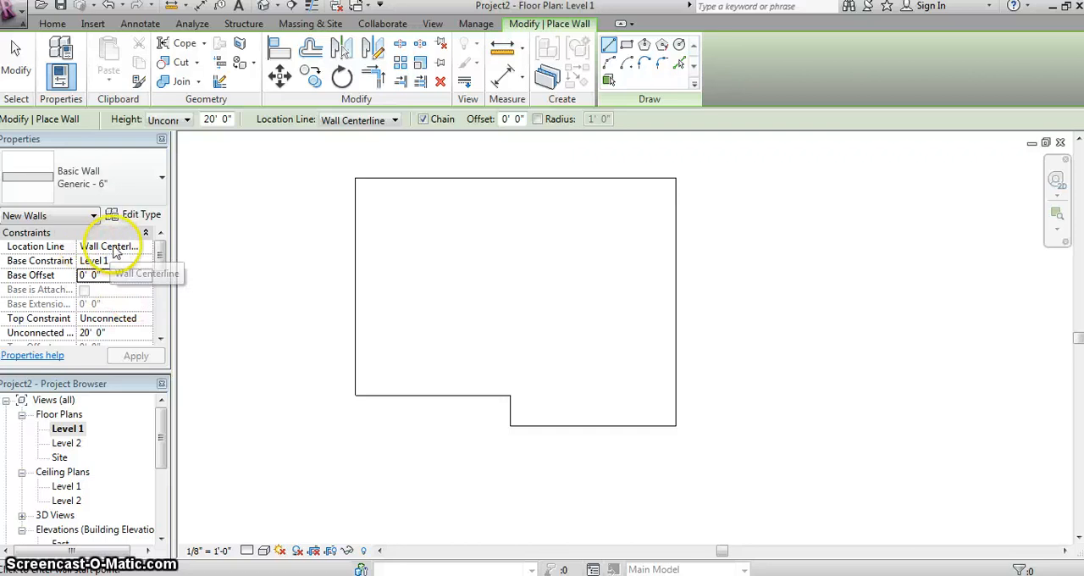
{"action": "left_click", "coordinate": [144, 246]}
{"action": "left_click", "coordinate": [146, 246]}
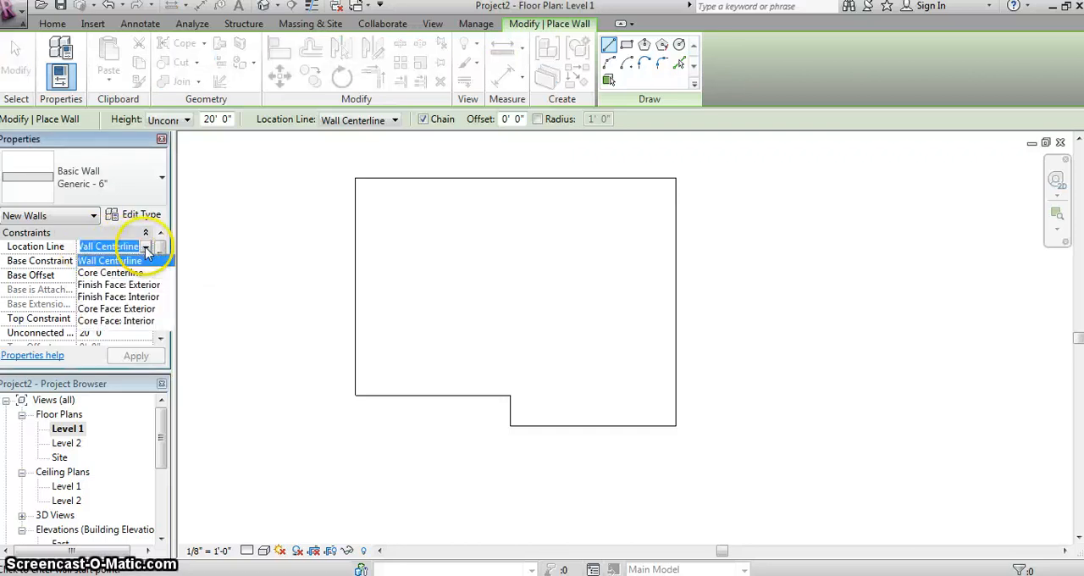
{"action": "left_click", "coordinate": [118, 285]}
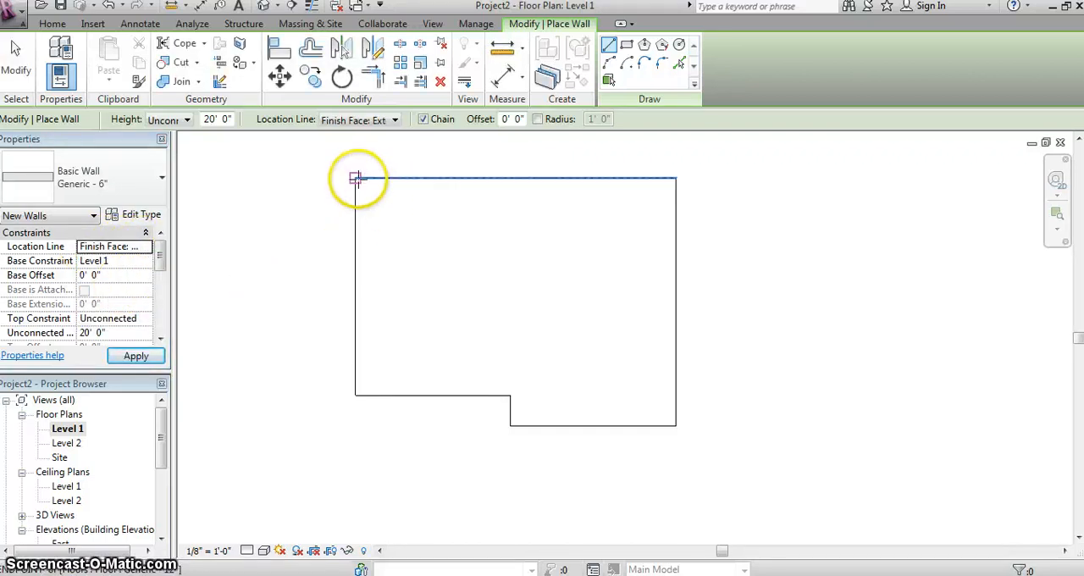
- Draw six chained walls clockwise along the floor's stepped outer edges, starting and closing at the northwest corner
{"action": "left_click", "coordinate": [355, 178]}
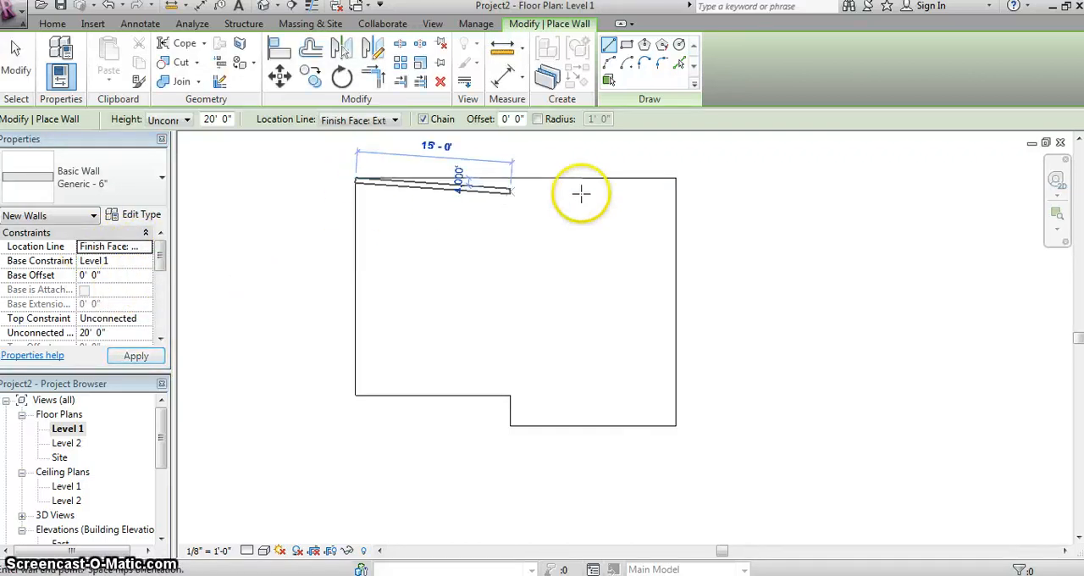
{"action": "left_click", "coordinate": [674, 178]}
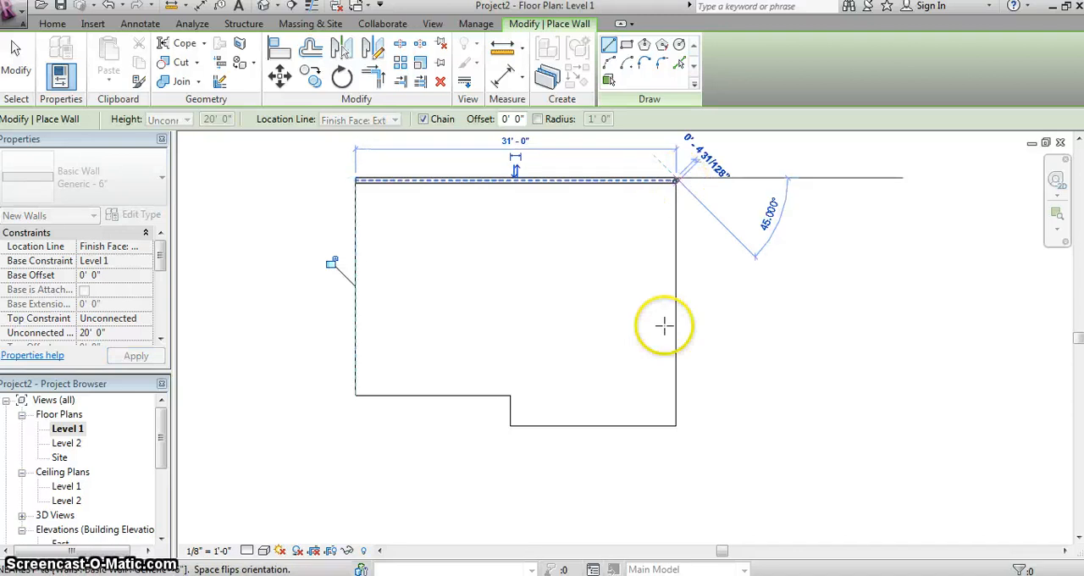
{"action": "left_click", "coordinate": [674, 424]}
{"action": "left_click", "coordinate": [510, 424]}
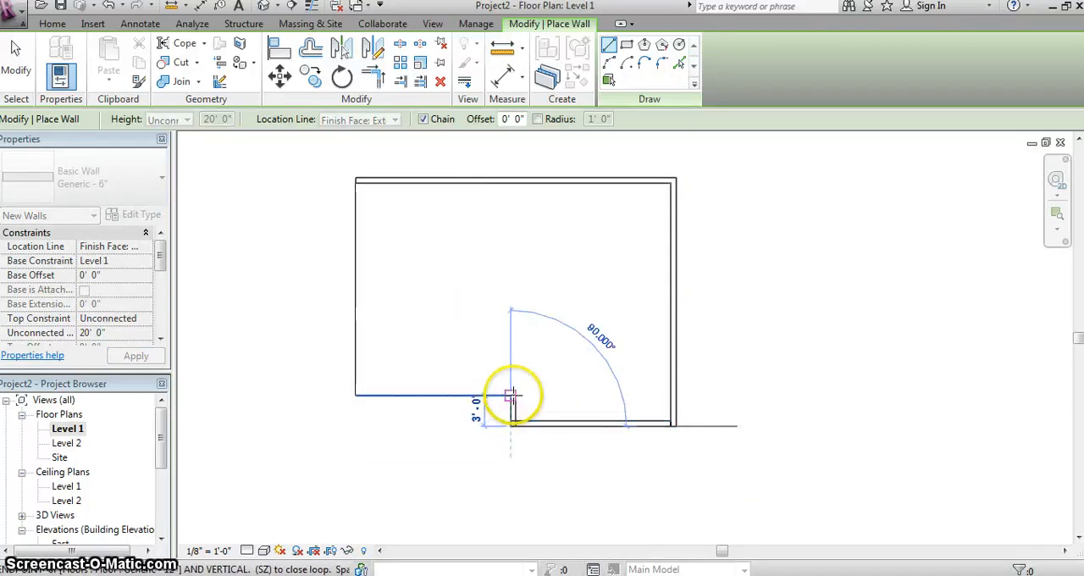
{"action": "left_click", "coordinate": [512, 395]}
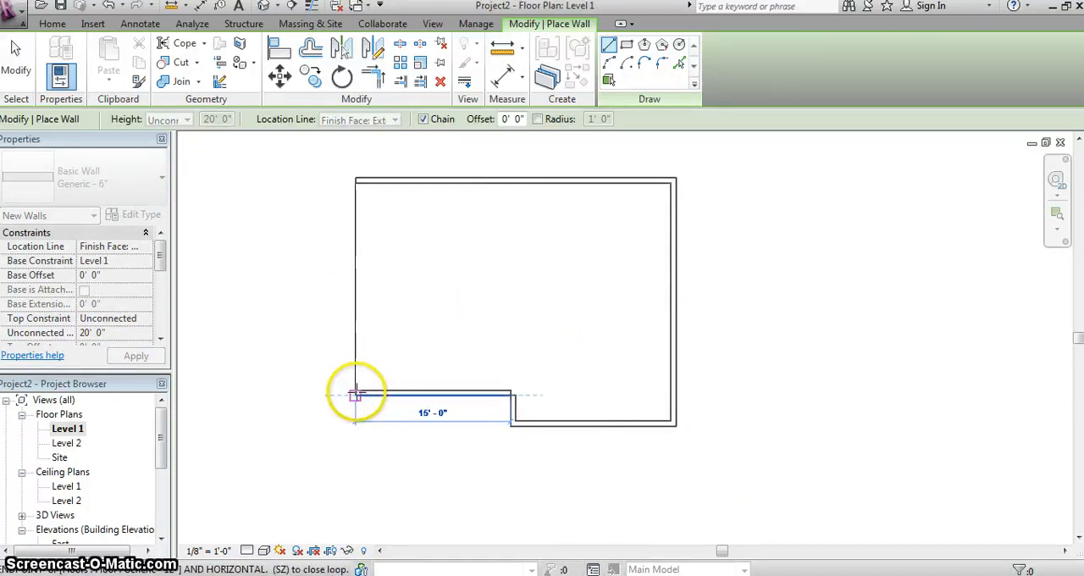
{"action": "left_click", "coordinate": [354, 395]}
{"action": "left_click", "coordinate": [355, 178]}
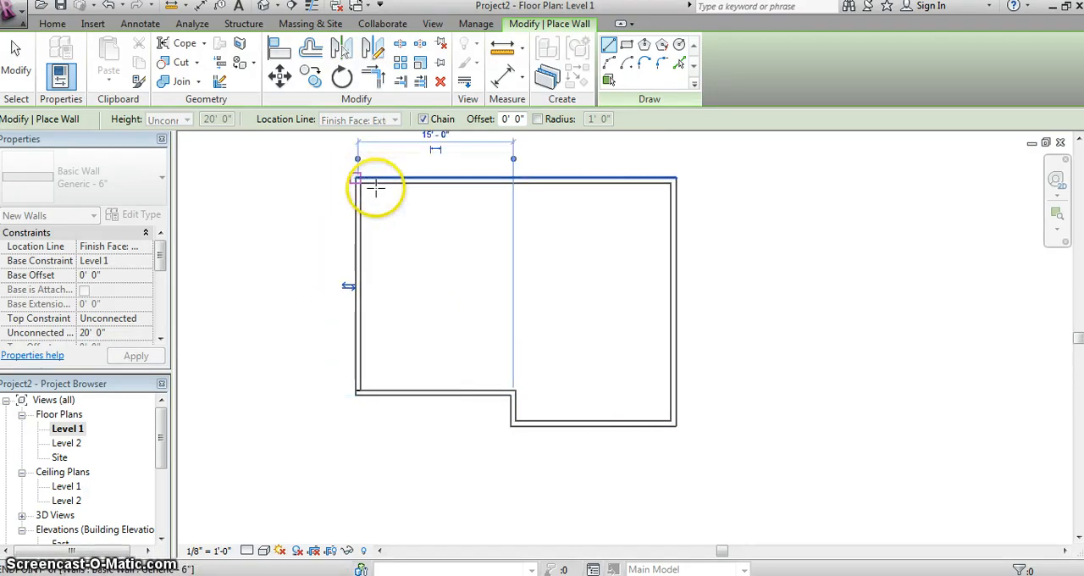
{"action": "right_click", "coordinate": [413, 224]}
{"action": "left_click", "coordinate": [502, 240]}
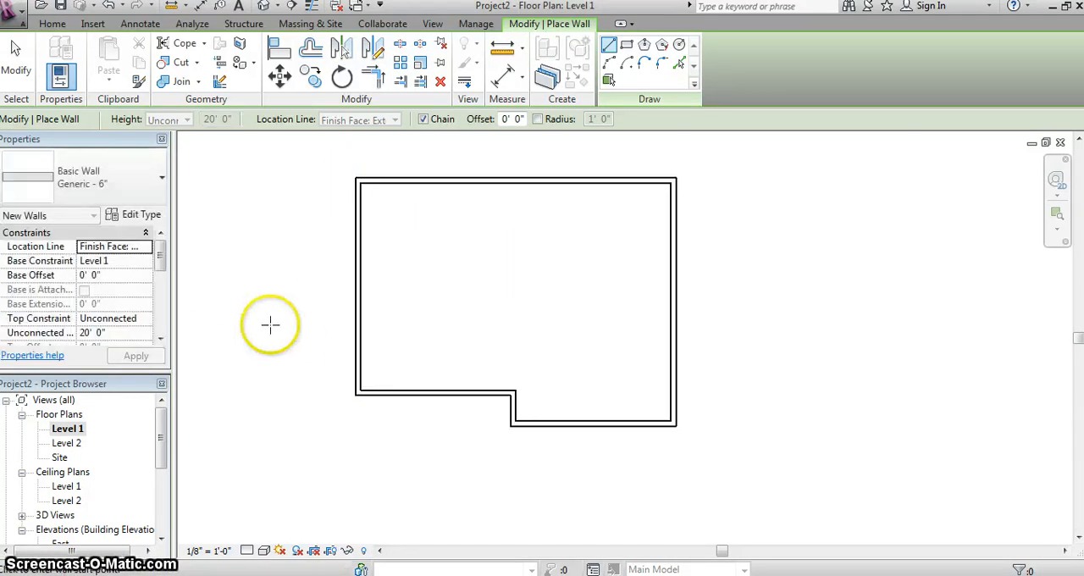
{"action": "right_click", "coordinate": [322, 170]}
{"action": "left_click", "coordinate": [354, 179]}
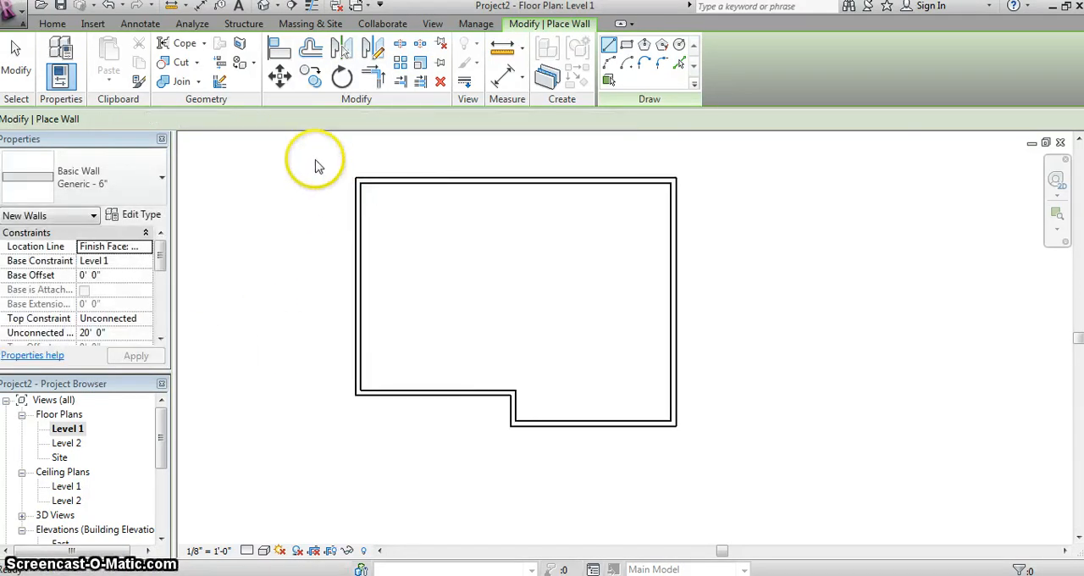
- Set the unconnected height of all six Generic - 6" walls to 8' 0"
{"action": "left_click_drag", "start_coordinate": [314, 160], "coordinate": [797, 501]}
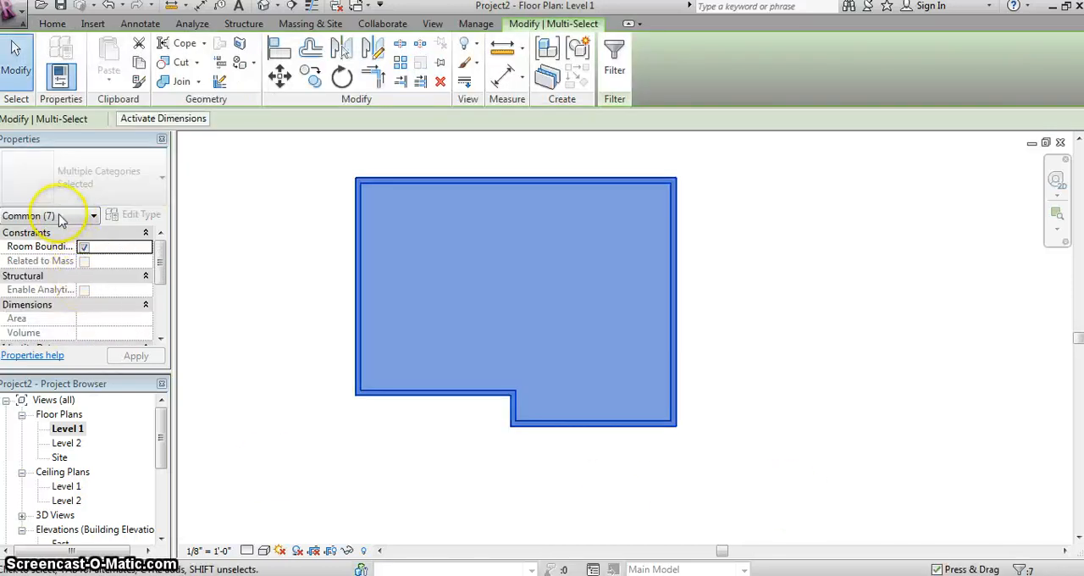
{"action": "left_click", "coordinate": [61, 216]}
{"action": "left_click", "coordinate": [26, 255]}
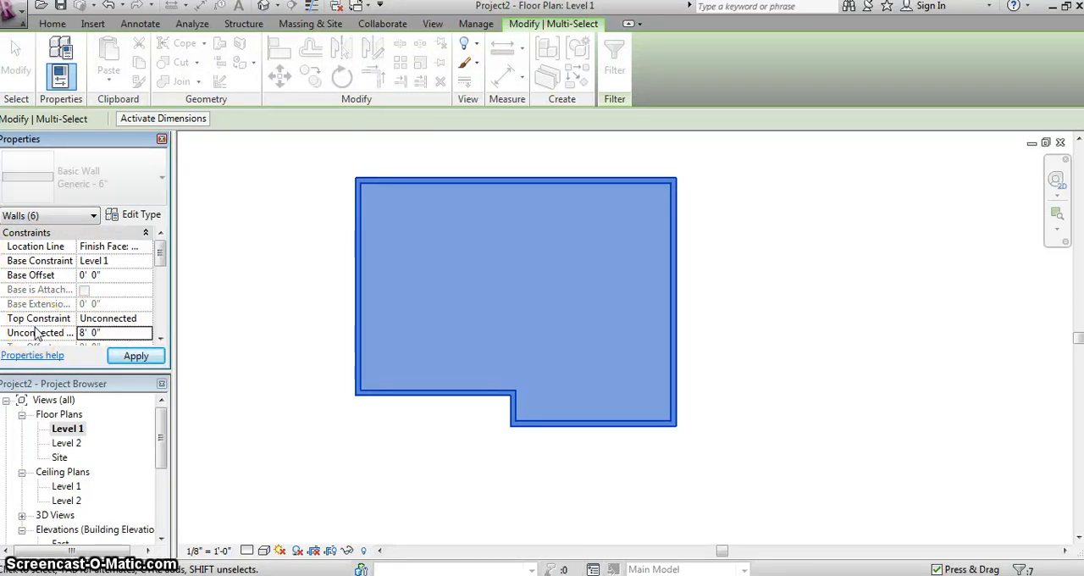
{"action": "left_click", "coordinate": [135, 356]}
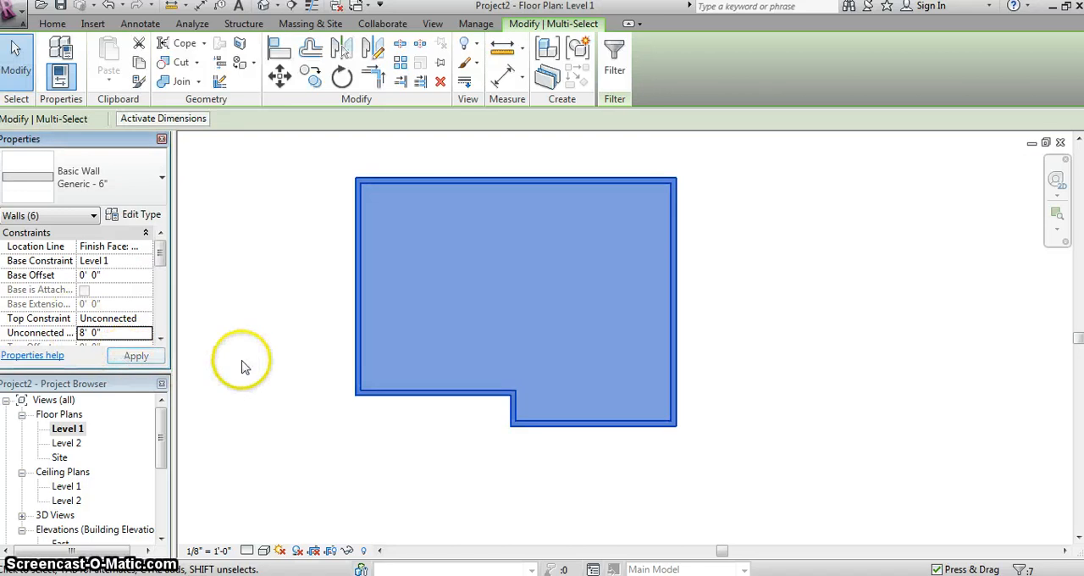
{"action": "left_click", "coordinate": [251, 365]}
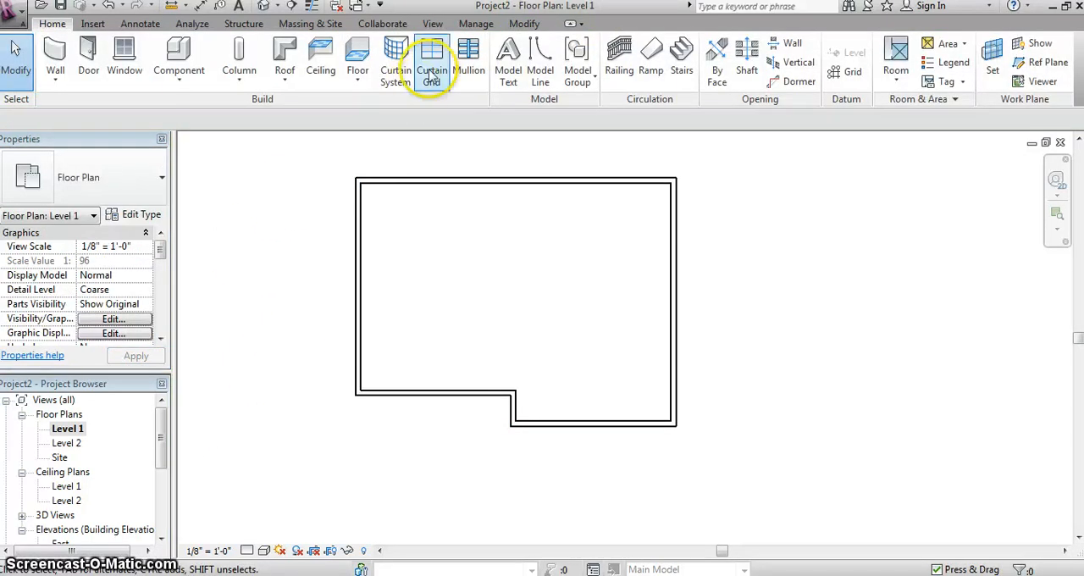
- Open the 3D view and examine the new walls above the foundation from the front corner around to the back
{"action": "left_click", "coordinate": [432, 26]}
{"action": "left_click", "coordinate": [288, 51]}
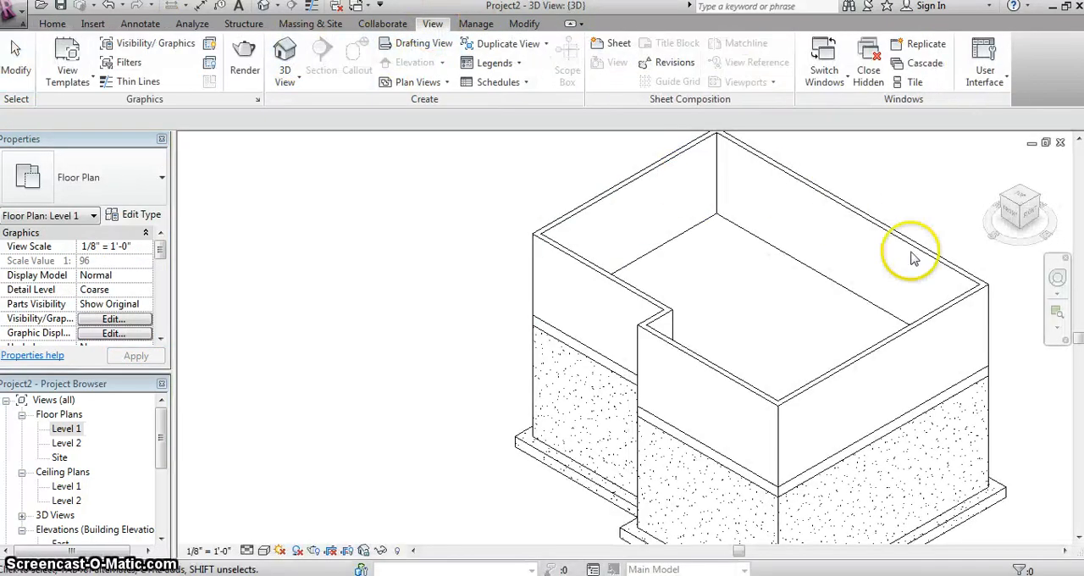
{"action": "scroll", "coordinate": [801, 276], "scroll_direction": "down", "scroll_amount": 2}
{"action": "middle_click_drag", "start_coordinate": [735, 278], "coordinate": [406, 273]}
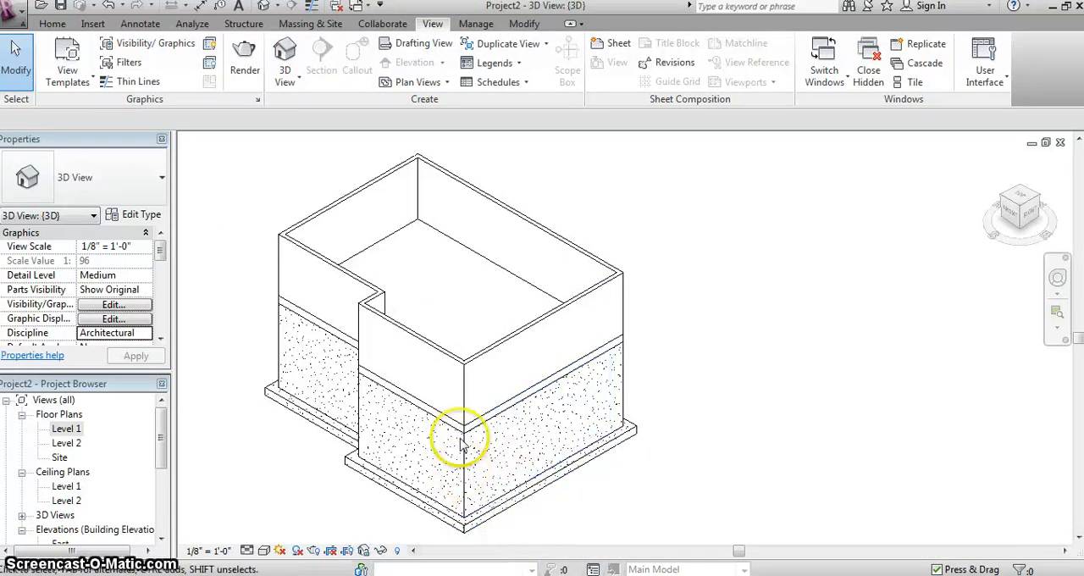
{"action": "scroll", "coordinate": [460, 442], "scroll_direction": "up", "scroll_amount": 2}
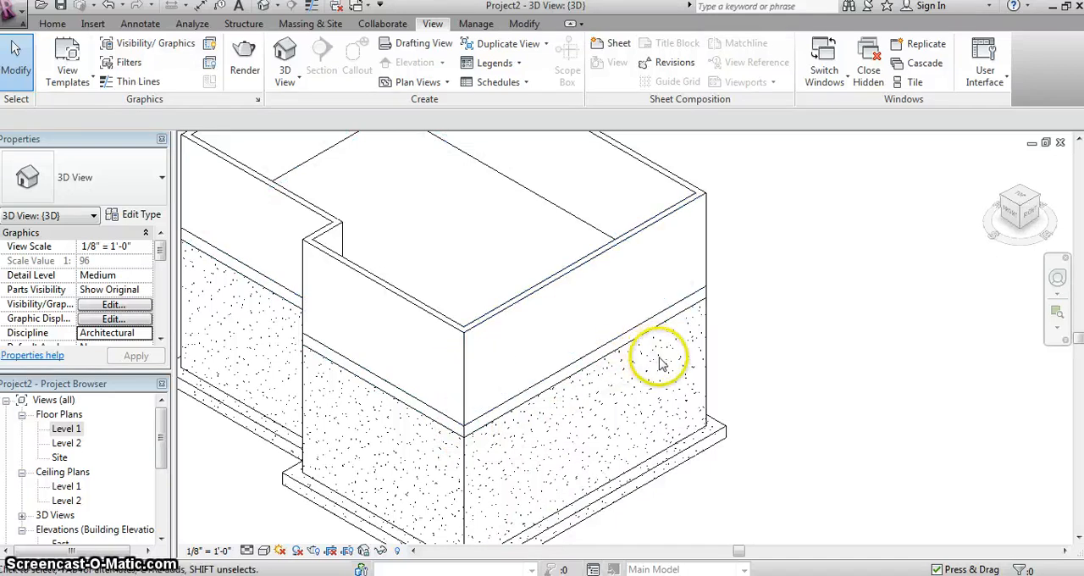
{"action": "scroll", "coordinate": [658, 364], "scroll_direction": "down", "scroll_amount": 4}
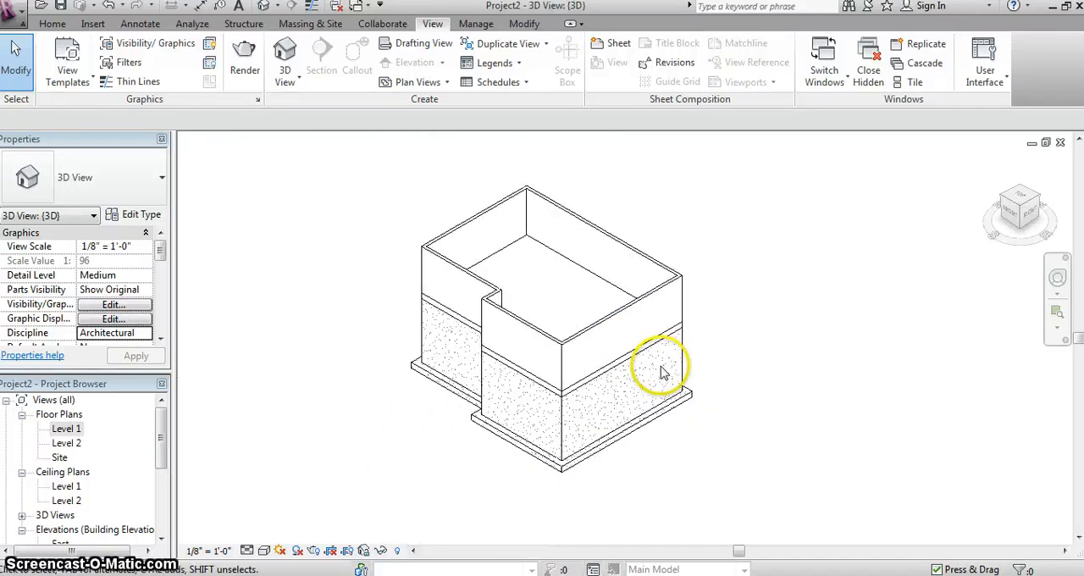
{"action": "left_click", "coordinate": [1018, 210]}
{"action": "left_click_drag", "start_coordinate": [1000, 218], "coordinate": [563, 200]}
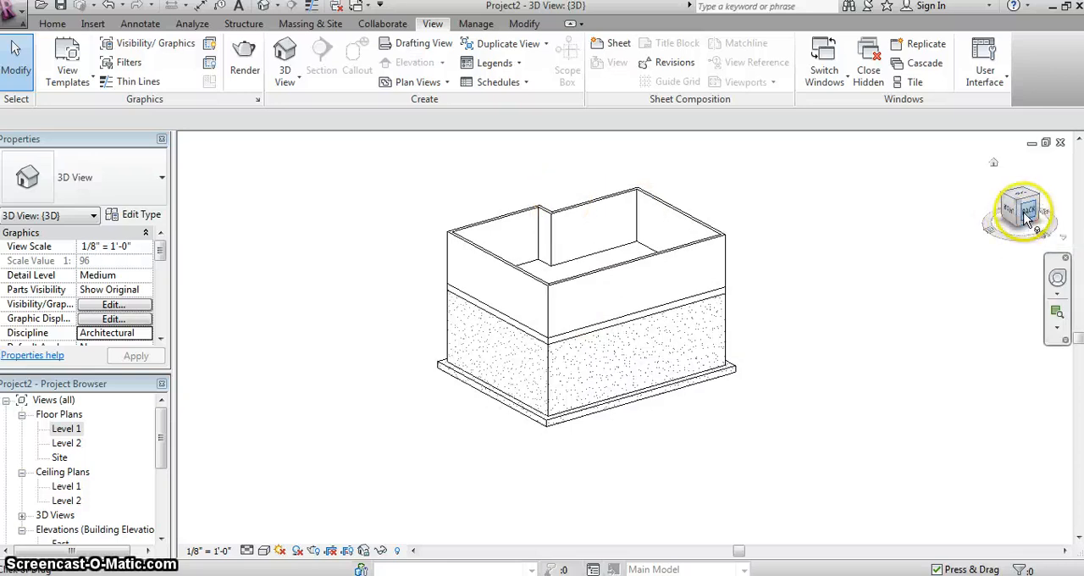
{"action": "left_click_drag", "start_coordinate": [1023, 217], "coordinate": [939, 232]}
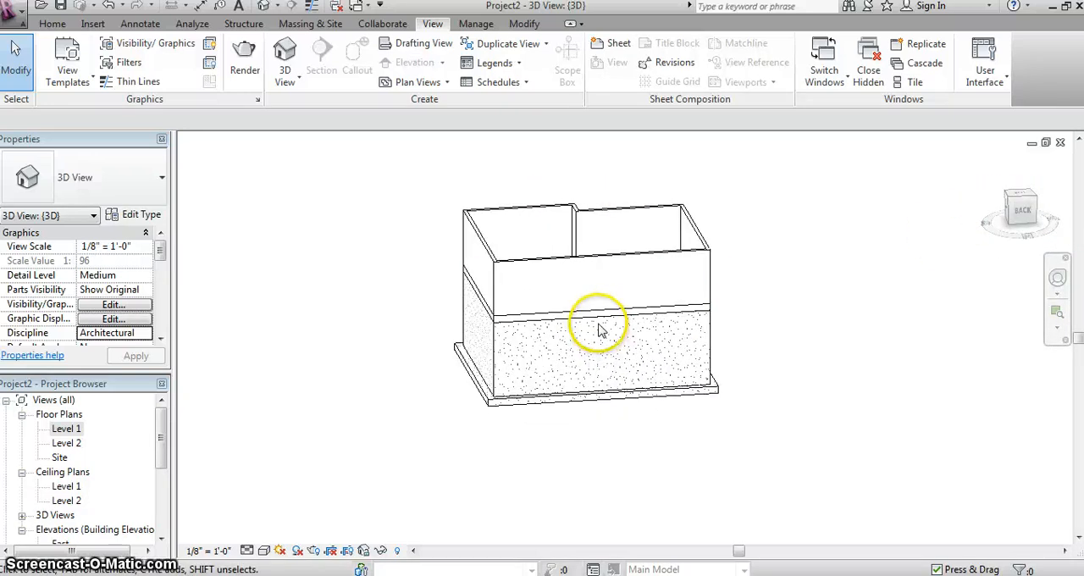
- Place two Fixed 36" x 48" windows in the back foundation wall, about 19' 7" apart, the right one about 4' 6" from the wall end
{"action": "scroll", "coordinate": [641, 334], "scroll_direction": "up", "scroll_amount": 4}
{"action": "scroll", "coordinate": [639, 298], "scroll_direction": "down", "scroll_amount": 1}
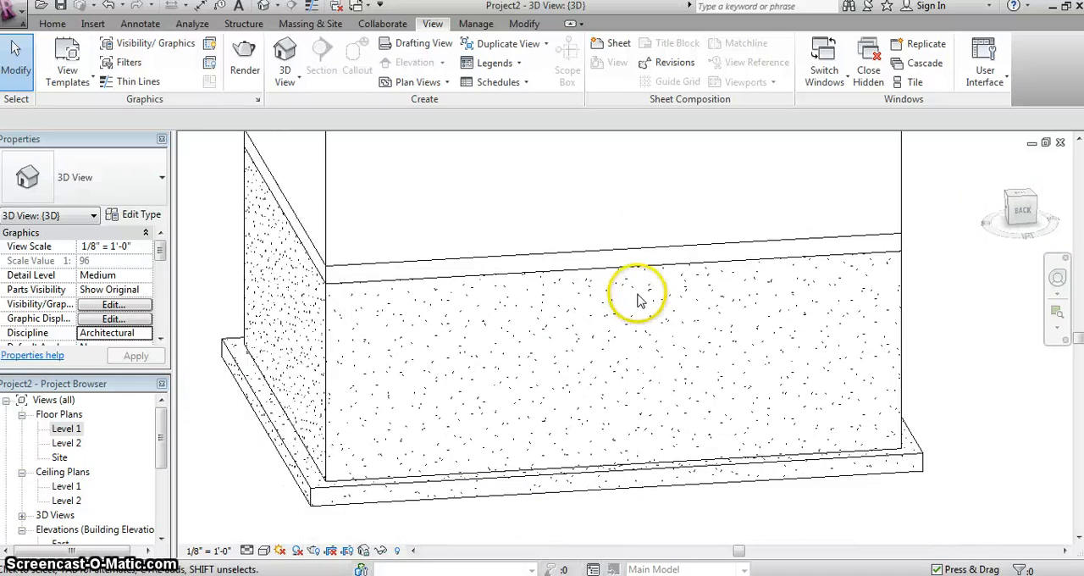
{"action": "left_click", "coordinate": [52, 23]}
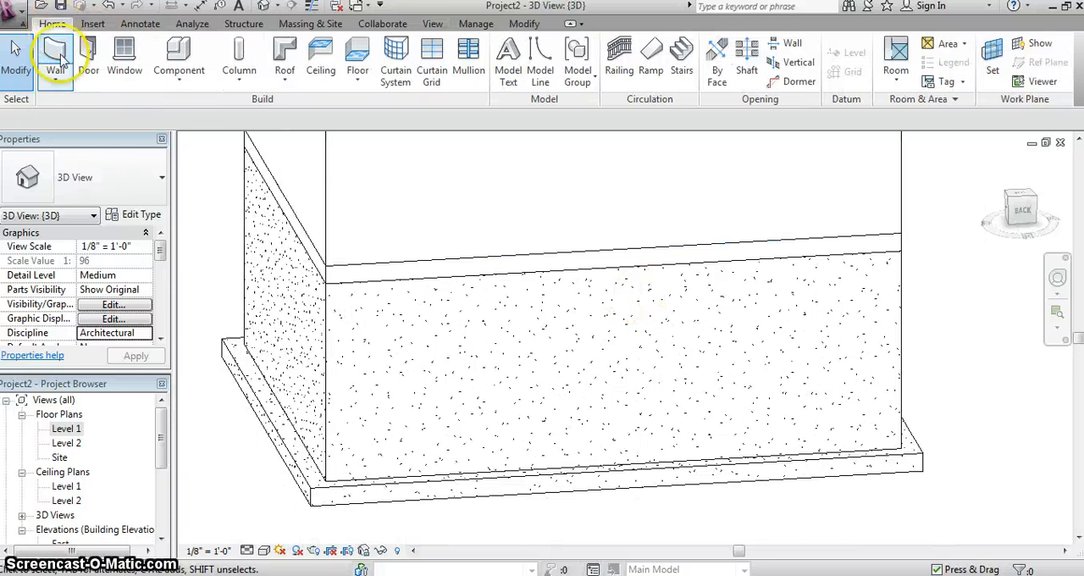
{"action": "left_click", "coordinate": [139, 65]}
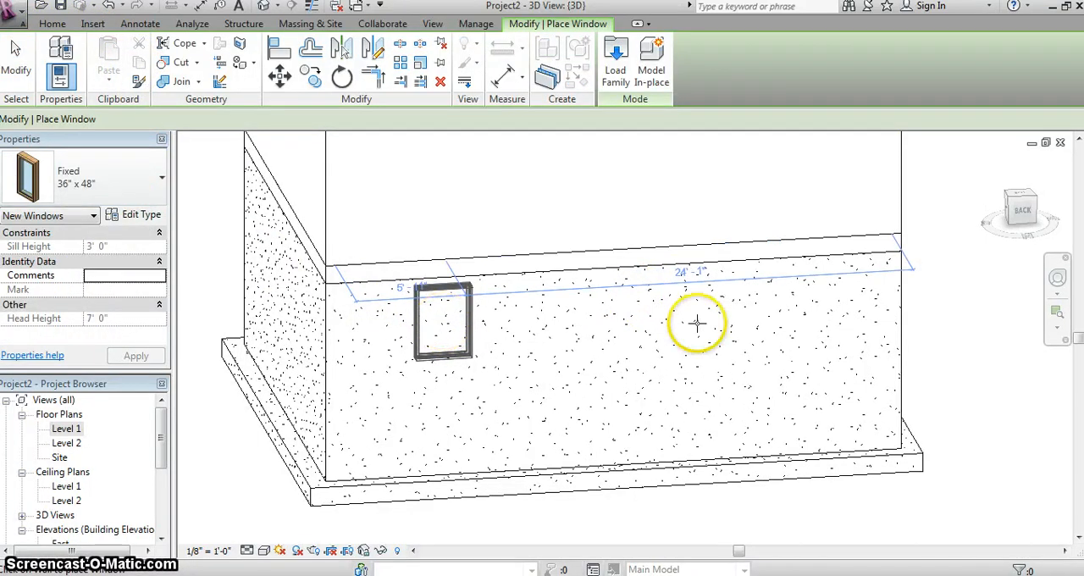
{"action": "left_click", "coordinate": [796, 309]}
{"action": "right_click", "coordinate": [748, 314]}
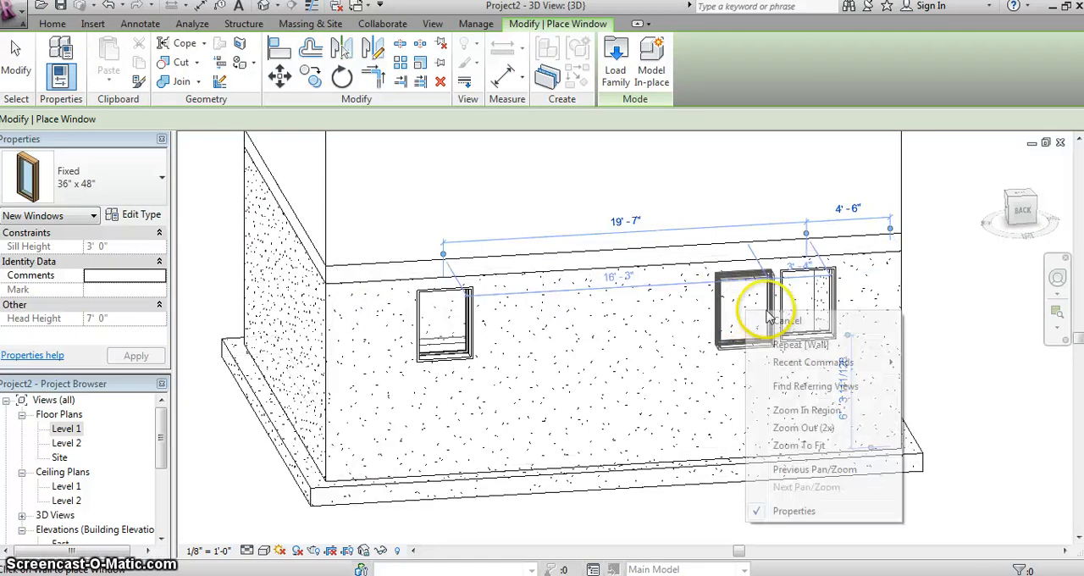
{"action": "left_click", "coordinate": [787, 320]}
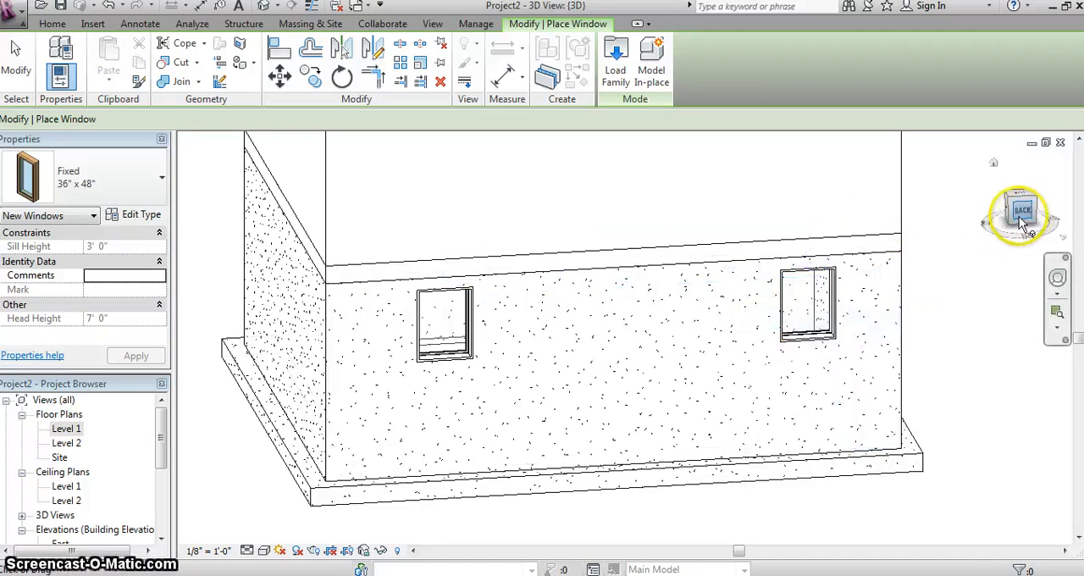
{"action": "right_click", "coordinate": [850, 269]}
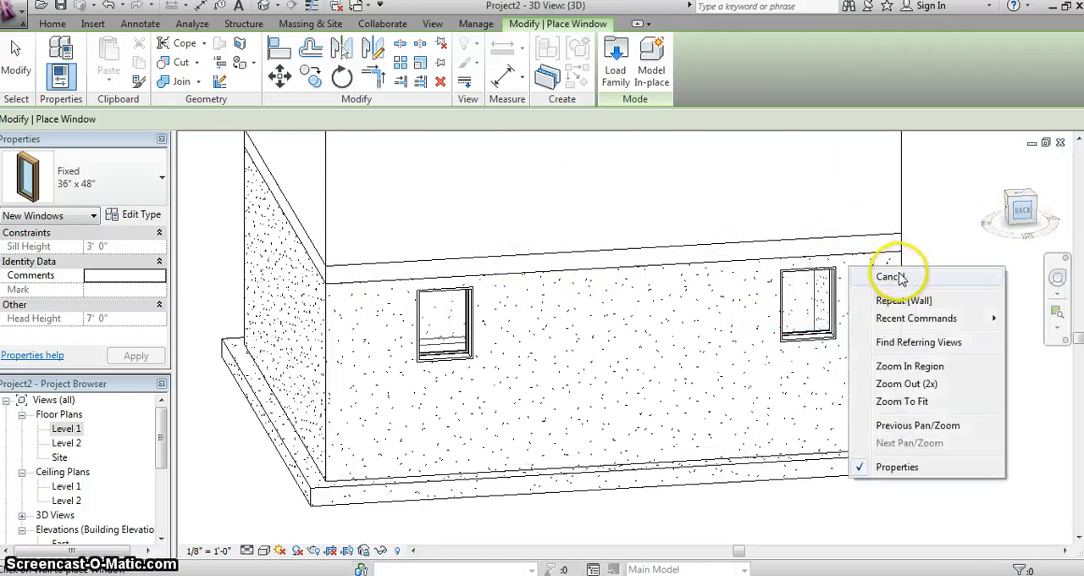
{"action": "left_click", "coordinate": [901, 279]}
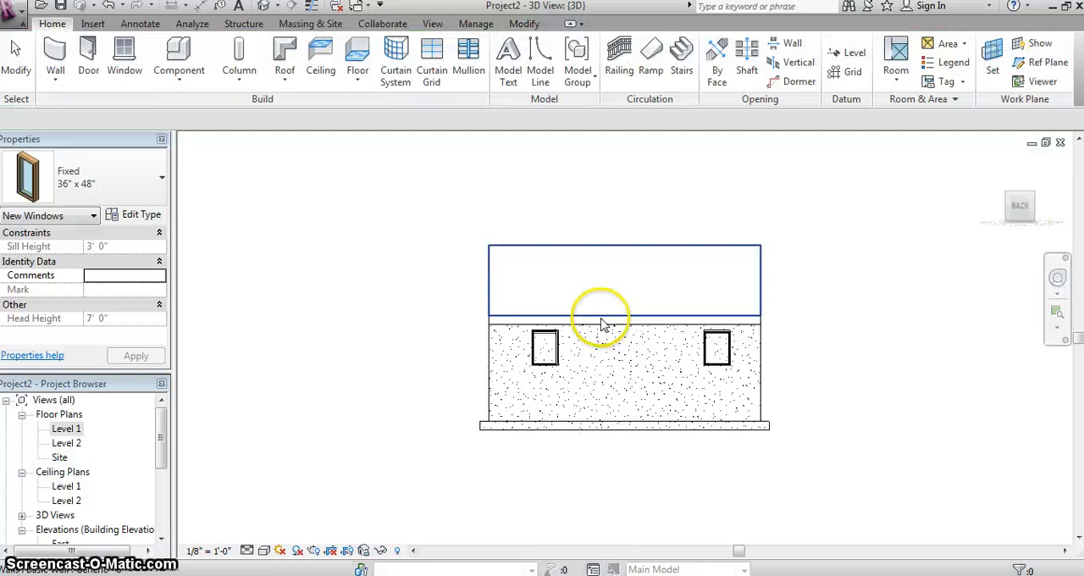
- From the straight back view, move the left foundation window up to a sill height of about -5' 1", just below the floor
{"action": "scroll", "coordinate": [565, 328], "scroll_direction": "up", "scroll_amount": 1}
{"action": "scroll", "coordinate": [550, 337], "scroll_direction": "up", "scroll_amount": 5}
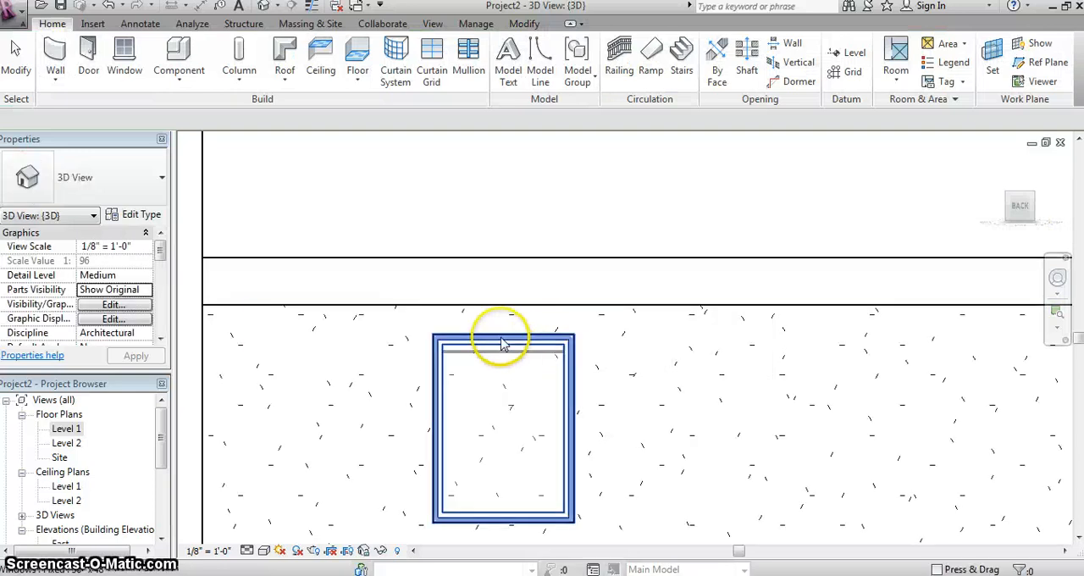
{"action": "left_click", "coordinate": [497, 311]}
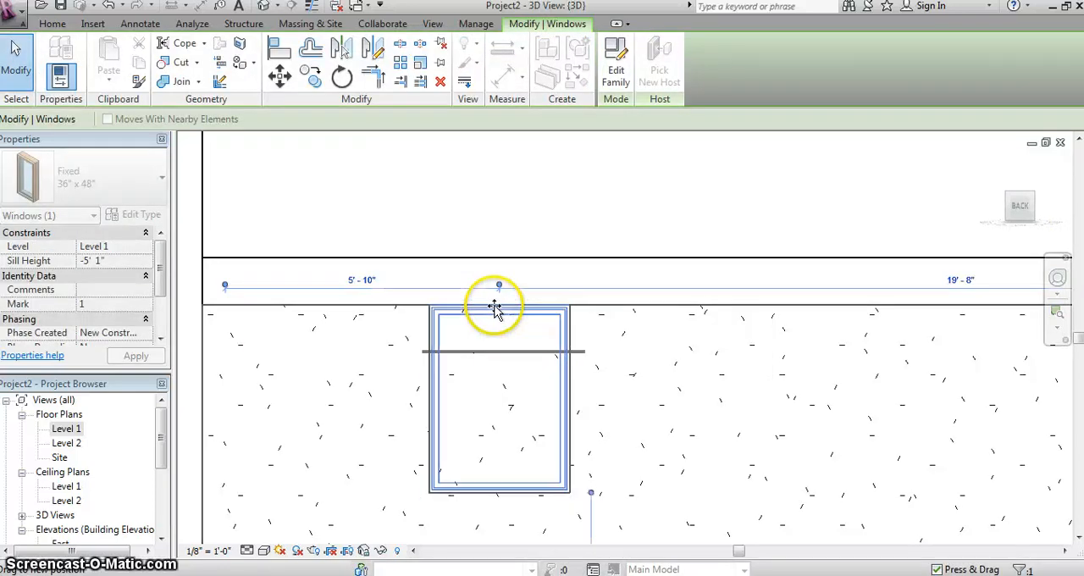
{"action": "scroll", "coordinate": [497, 311], "scroll_direction": "up", "scroll_amount": 2}
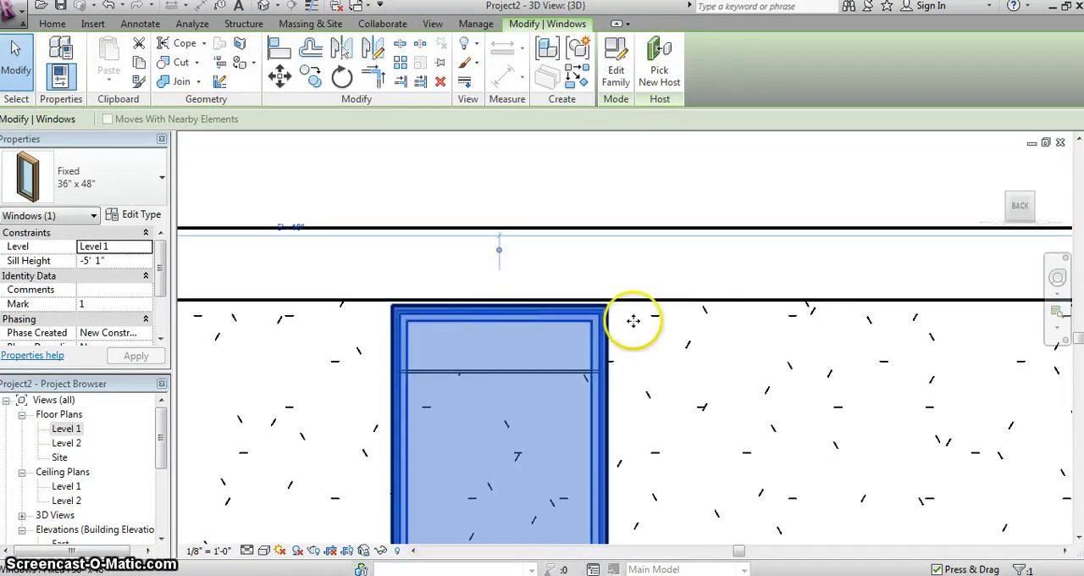
{"action": "scroll", "coordinate": [716, 343], "scroll_direction": "down", "scroll_amount": 2}
{"action": "scroll", "coordinate": [817, 375], "scroll_direction": "down", "scroll_amount": 3}
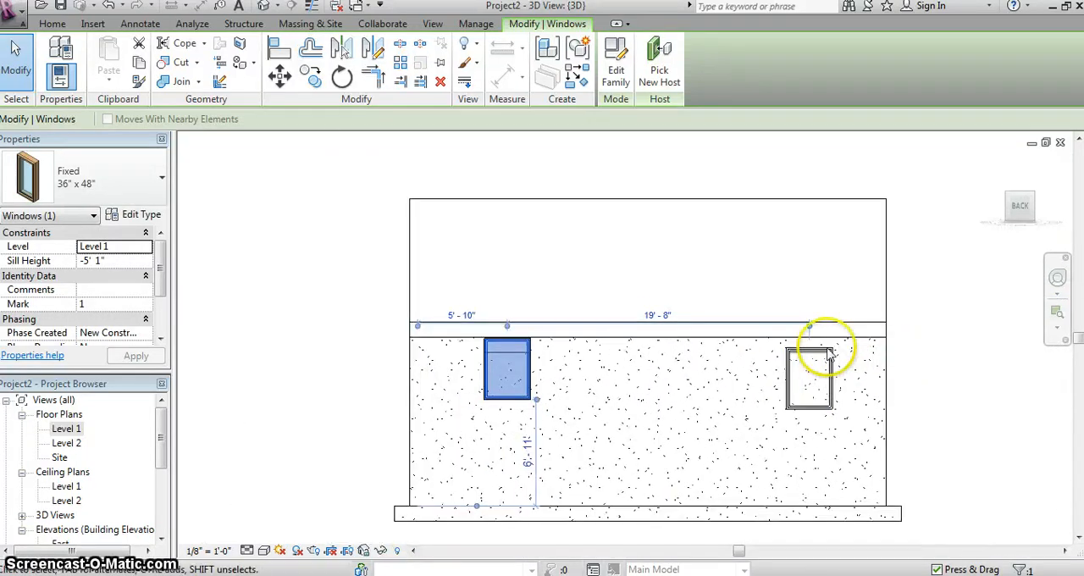
- Move the right foundation window up to a sill height of about -5' 2", just below the floor
{"action": "scroll", "coordinate": [819, 351], "scroll_direction": "up", "scroll_amount": 2}
{"action": "scroll", "coordinate": [818, 352], "scroll_direction": "up", "scroll_amount": 2}
{"action": "left_click", "coordinate": [790, 364]}
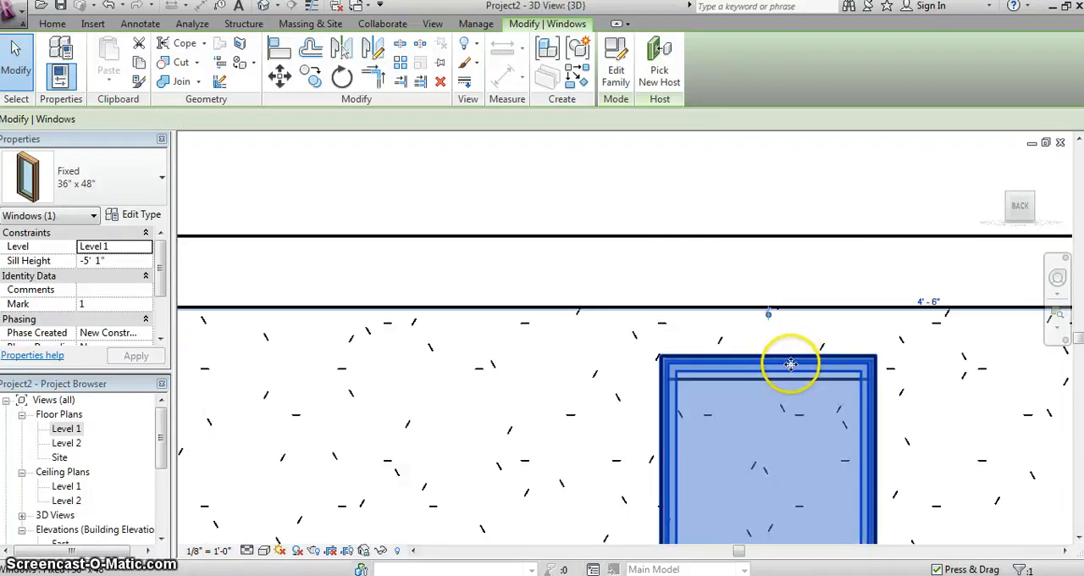
{"action": "left_click_drag", "start_coordinate": [783, 351], "coordinate": [778, 306]}
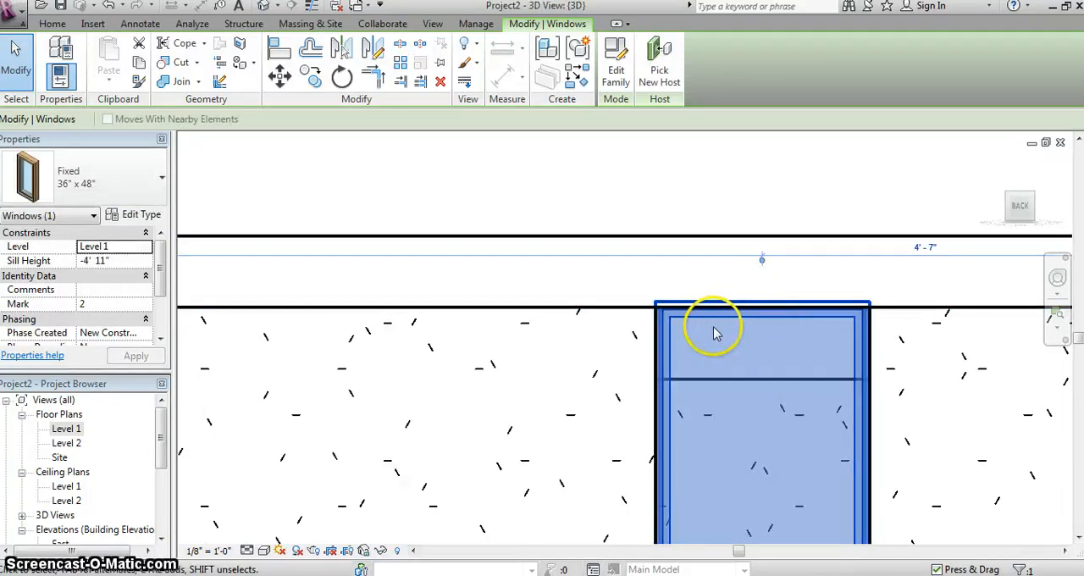
{"action": "left_click_drag", "start_coordinate": [730, 323], "coordinate": [736, 340]}
{"action": "left_click", "coordinate": [588, 340]}
{"action": "left_click", "coordinate": [675, 336]}
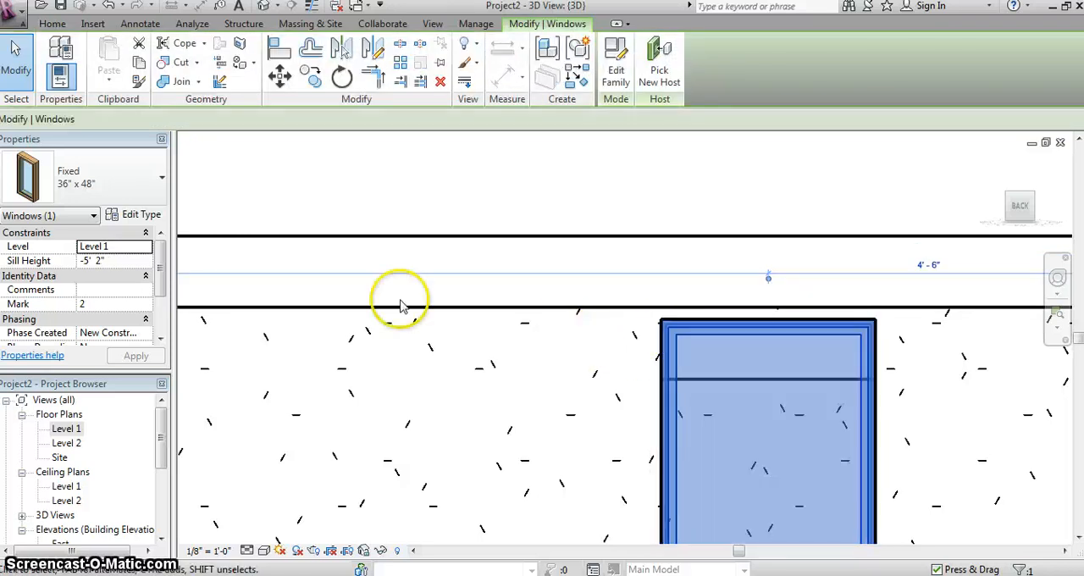
- Set the height of the Fixed 36" x 48" window type to 1' 6"
{"action": "left_click", "coordinate": [143, 214]}
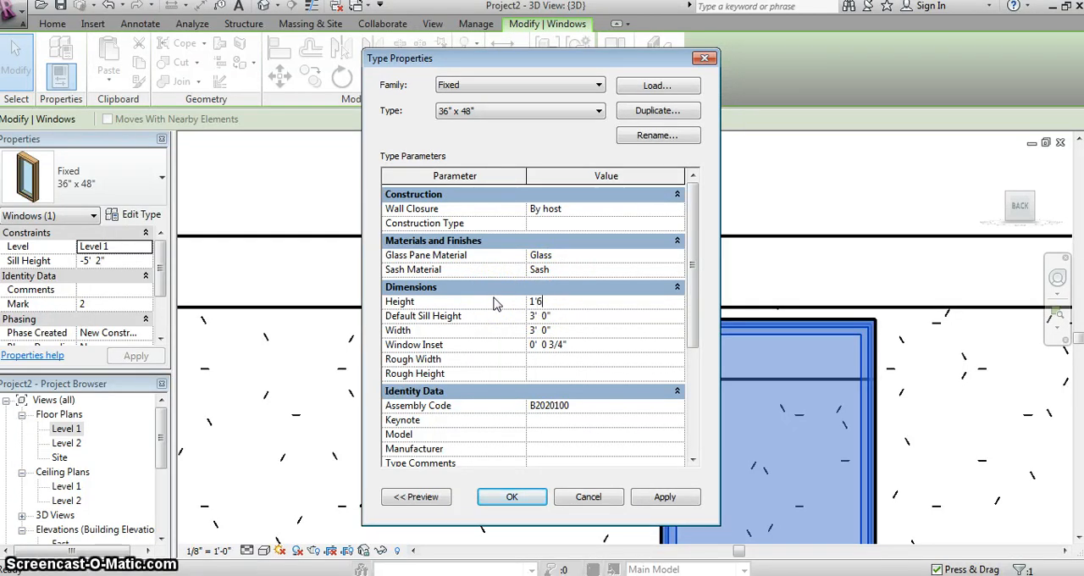
{"action": "left_click", "coordinate": [665, 500]}
{"action": "left_click", "coordinate": [511, 497]}
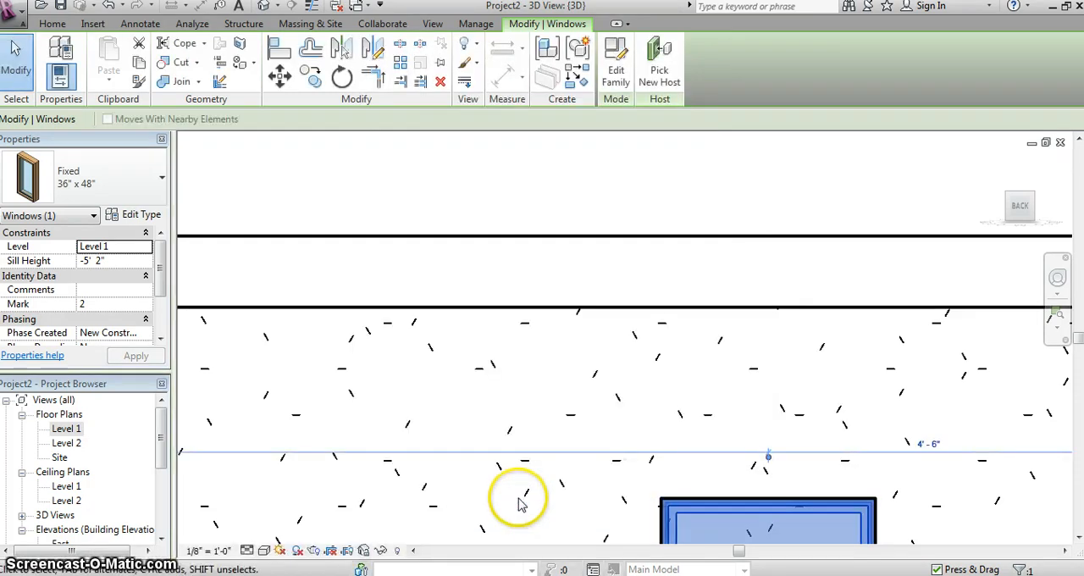
- Move the shortened right window up against the floor's underside, at a sill height of about -2' 6"
{"action": "scroll", "coordinate": [593, 457], "scroll_direction": "down", "scroll_amount": 3}
{"action": "left_click_drag", "start_coordinate": [684, 393], "coordinate": [644, 273]}
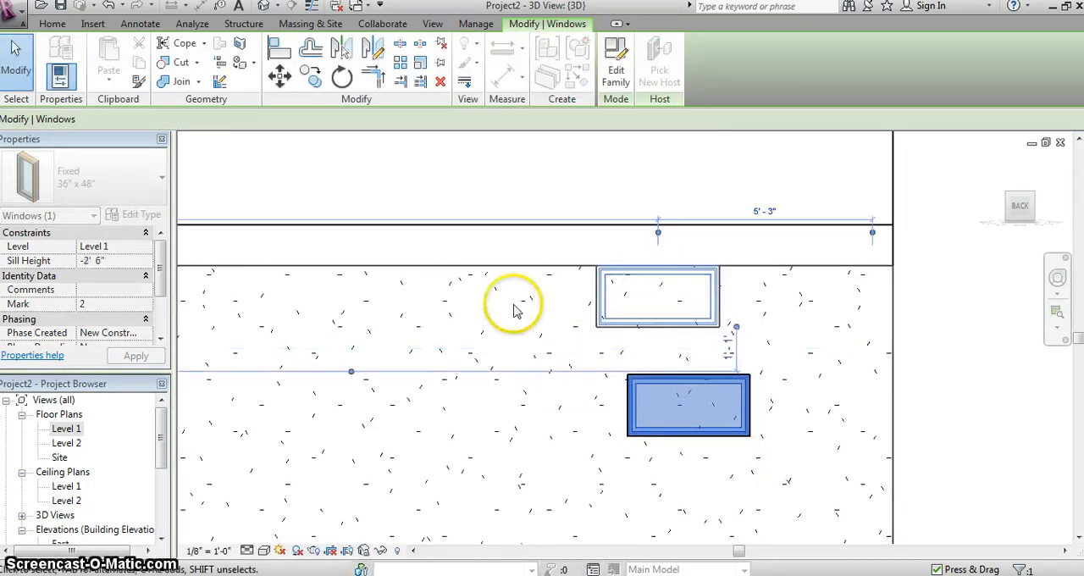
{"action": "key", "text": "Escape"}
- Move the shortened left window up to the top of the foundation wall, level with the right one, about 5' 7" from the wall end
{"action": "scroll", "coordinate": [533, 327], "scroll_direction": "down", "scroll_amount": 2}
{"action": "middle_click_drag", "start_coordinate": [393, 356], "coordinate": [631, 359]}
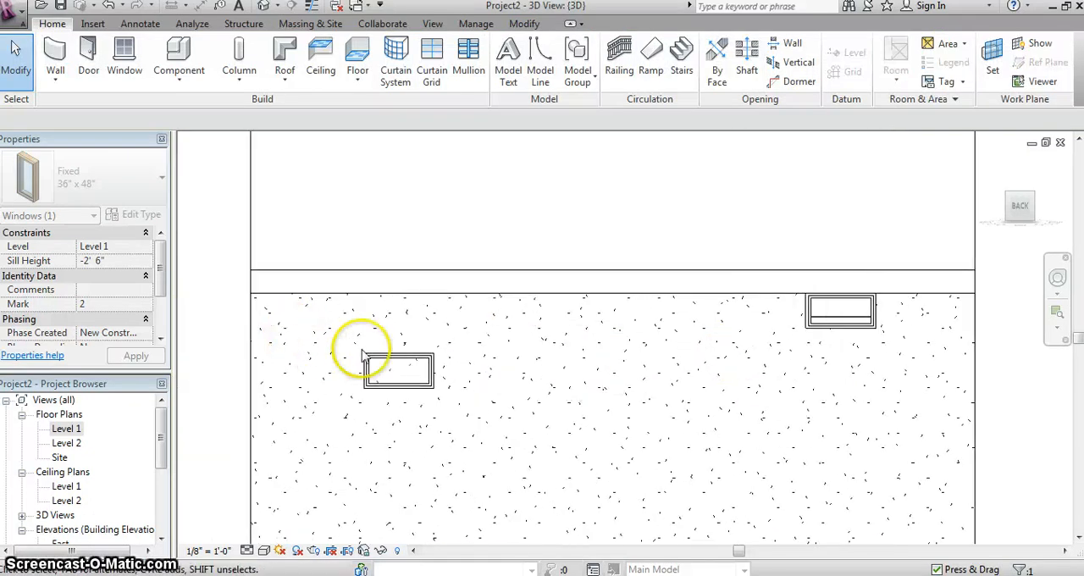
{"action": "left_click", "coordinate": [396, 356]}
{"action": "left_click_drag", "start_coordinate": [394, 316], "coordinate": [395, 301]}
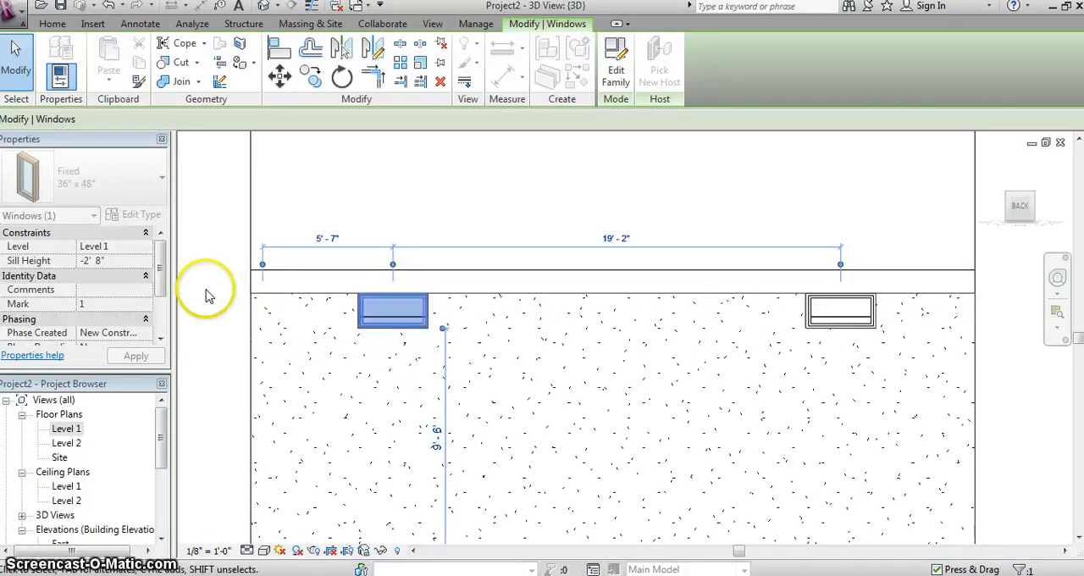
{"action": "key", "text": "Escape"}
- Orbit the whole model to examine the two basement windows in the back foundation wall from both corners
{"action": "left_click_drag", "start_coordinate": [1033, 234], "coordinate": [1046, 233]}
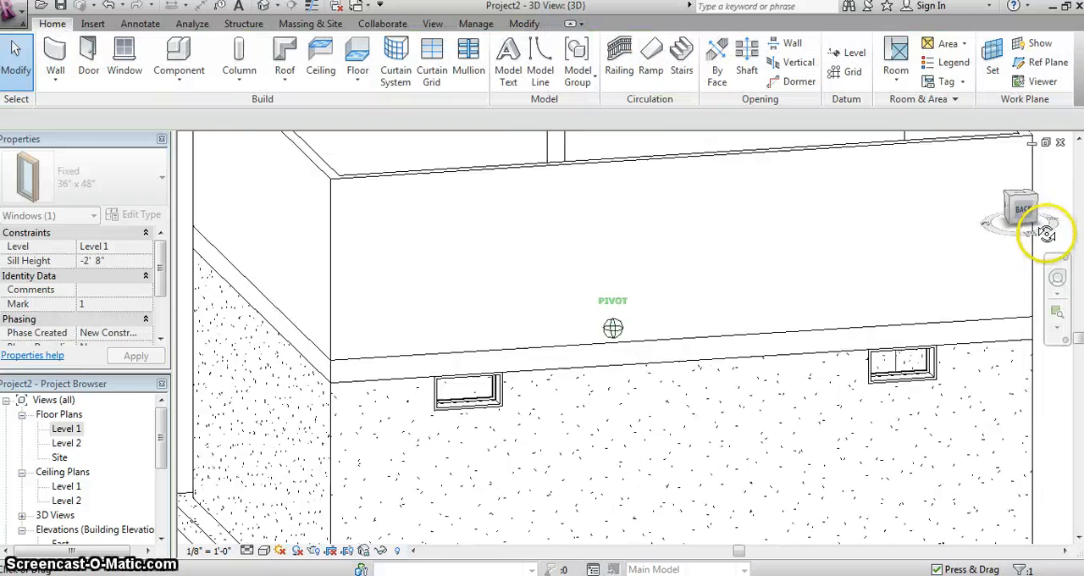
{"action": "left_click_drag", "start_coordinate": [182, 245], "coordinate": [246, 240]}
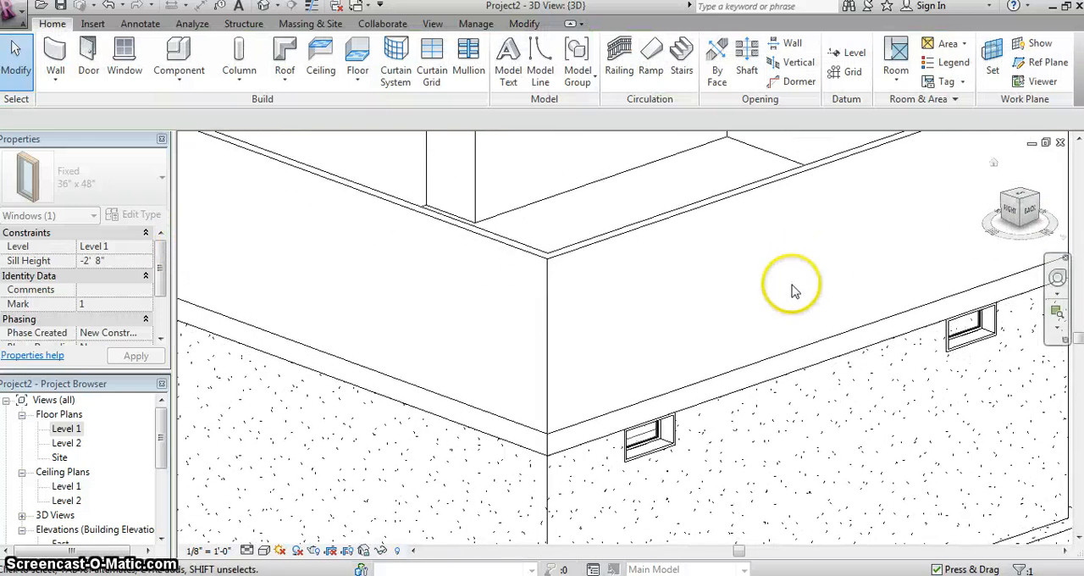
{"action": "scroll", "coordinate": [762, 300], "scroll_direction": "down", "scroll_amount": 6}
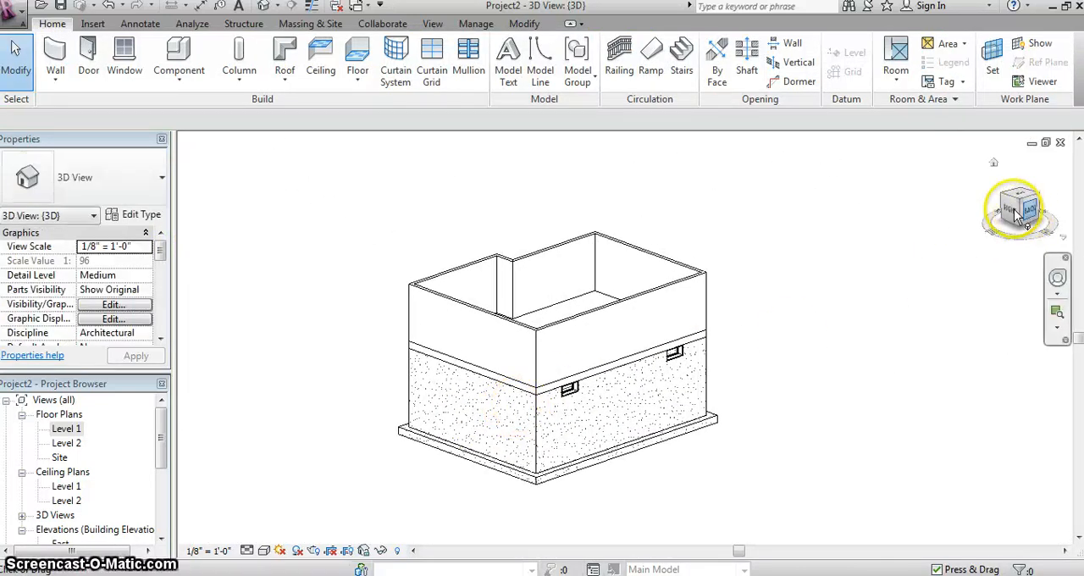
{"action": "mouse_move", "coordinate": [173, 206]}
{"action": "middle_mouse_down", "text": "shift"}
{"action": "mouse_move", "coordinate": [341, 201]}
{"action": "mouse_move", "coordinate": [496, 212]}
{"action": "mouse_move", "coordinate": [358, 214]}
{"action": "mouse_move", "coordinate": [999, 232]}
{"action": "mouse_move", "coordinate": [967, 262]}
{"action": "mouse_move", "coordinate": [194, 217]}
{"action": "mouse_move", "coordinate": [260, 183]}
{"action": "mouse_move", "coordinate": [266, 160]}
{"action": "mouse_move", "coordinate": [282, 160]}
{"action": "middle_mouse_up", "text": "shift"}
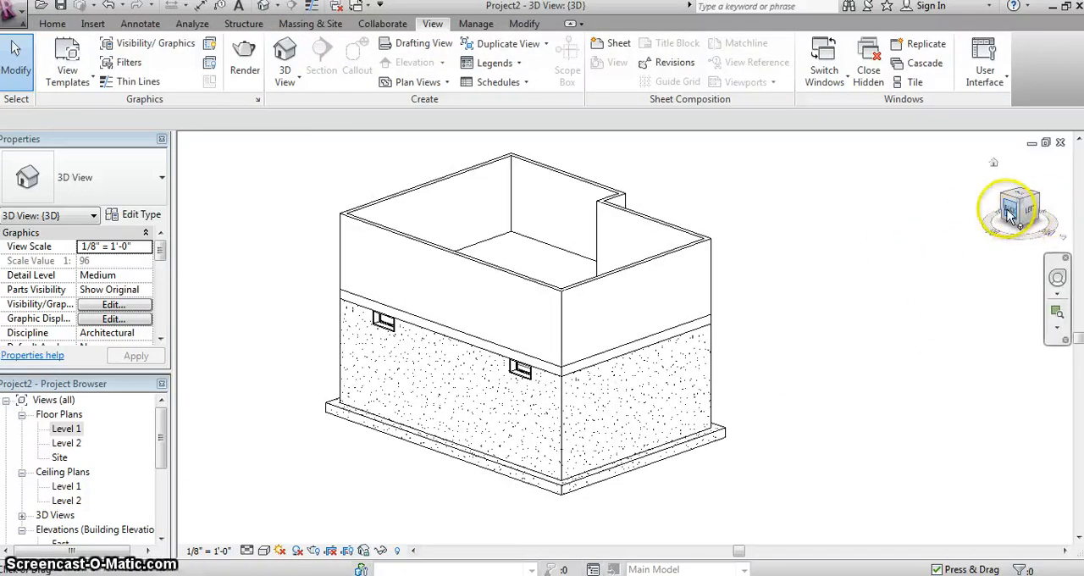
{"action": "left_click_drag", "start_coordinate": [1013, 210], "coordinate": [1020, 219]}
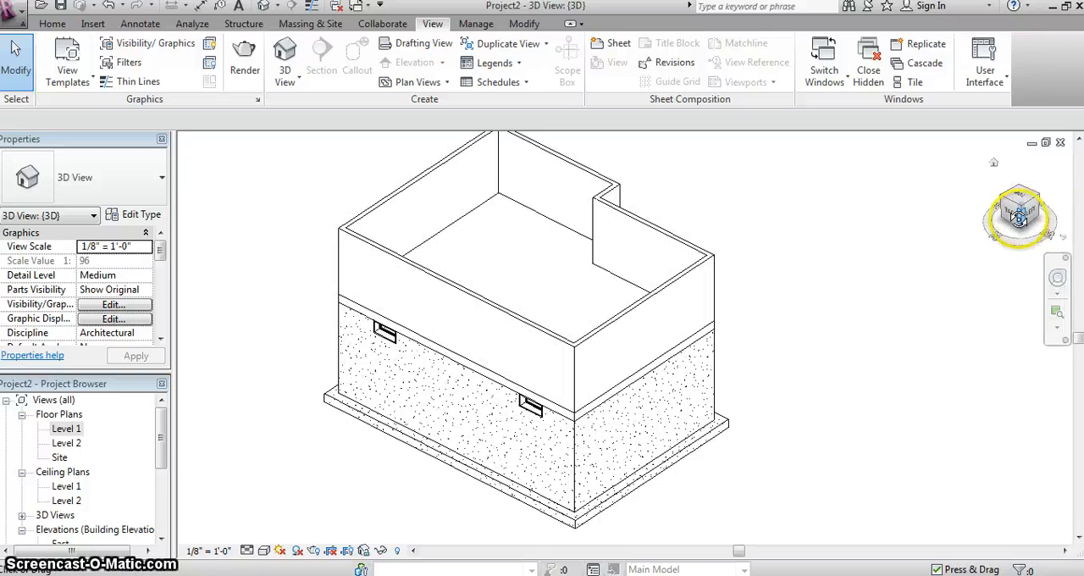
- In the Site floor plan, create a 6" foundation slab with straight boundary lines along the foundation walls' outer faces, about 31' by 24', following the notched corner
{"action": "double_click", "coordinate": [59, 458]}
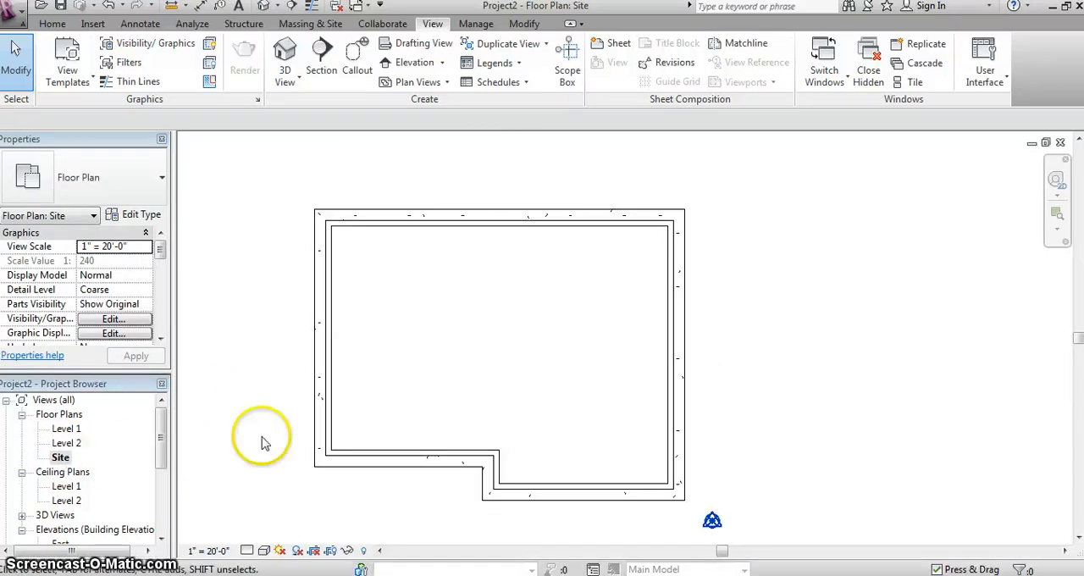
{"action": "mouse_move", "coordinate": [480, 373]}
{"action": "middle_mouse_down"}
{"action": "mouse_move", "coordinate": [466, 353]}
{"action": "mouse_move", "coordinate": [480, 361]}
{"action": "middle_mouse_up"}
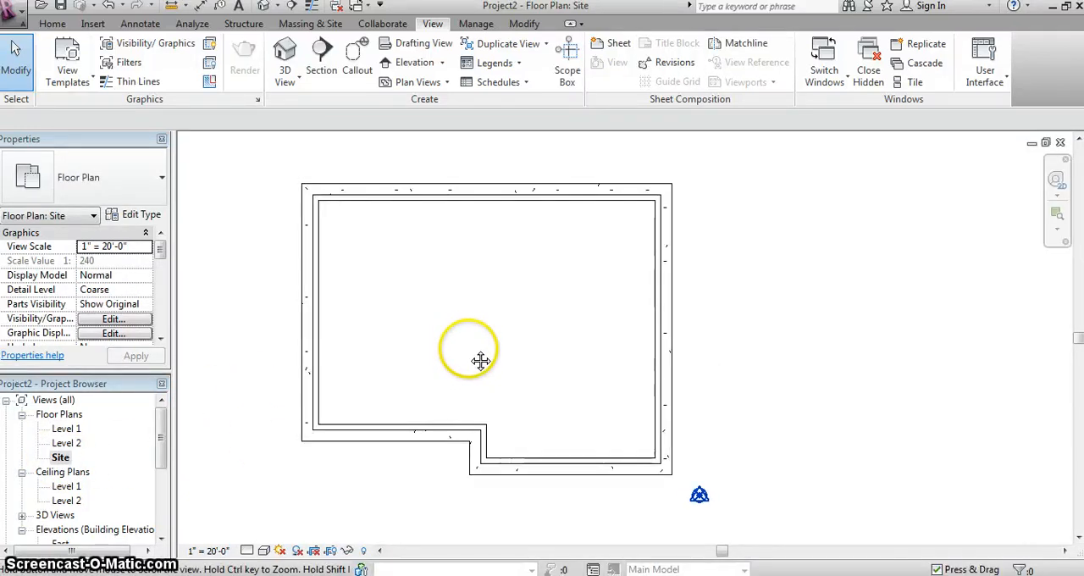
{"action": "left_click", "coordinate": [52, 24]}
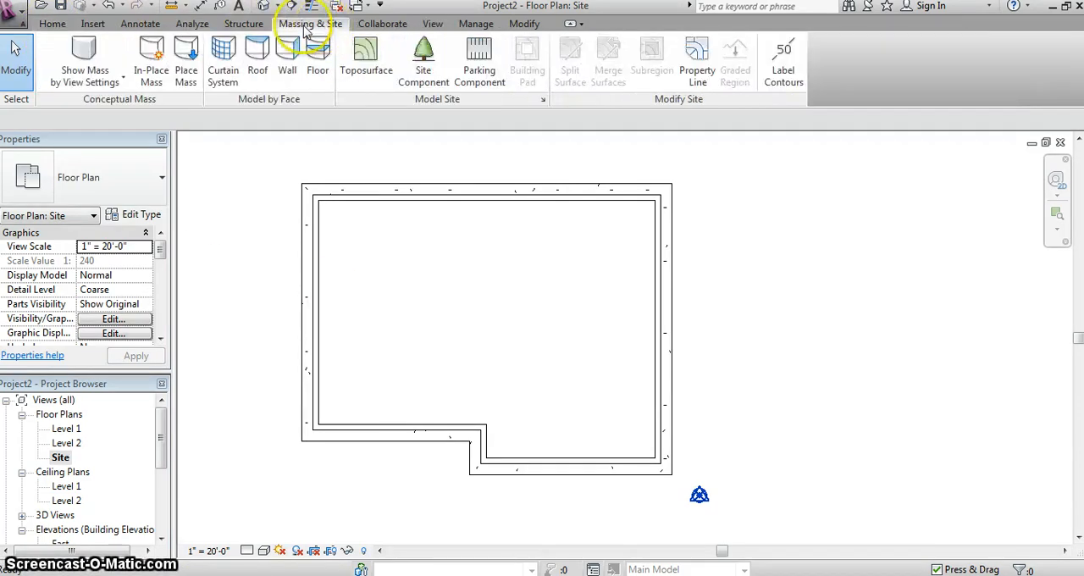
{"action": "left_click", "coordinate": [243, 22]}
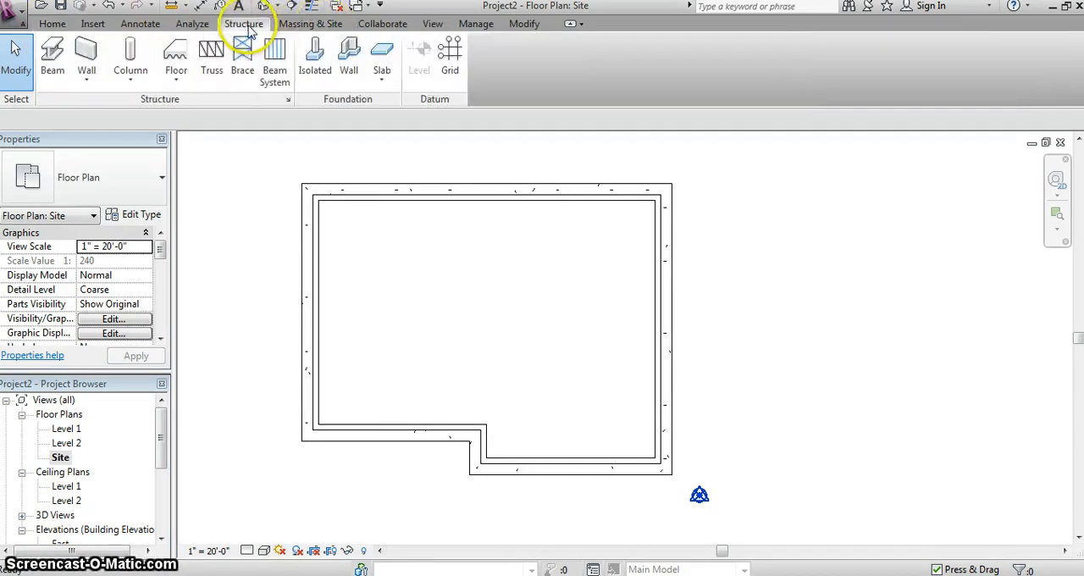
{"action": "left_click", "coordinate": [383, 81]}
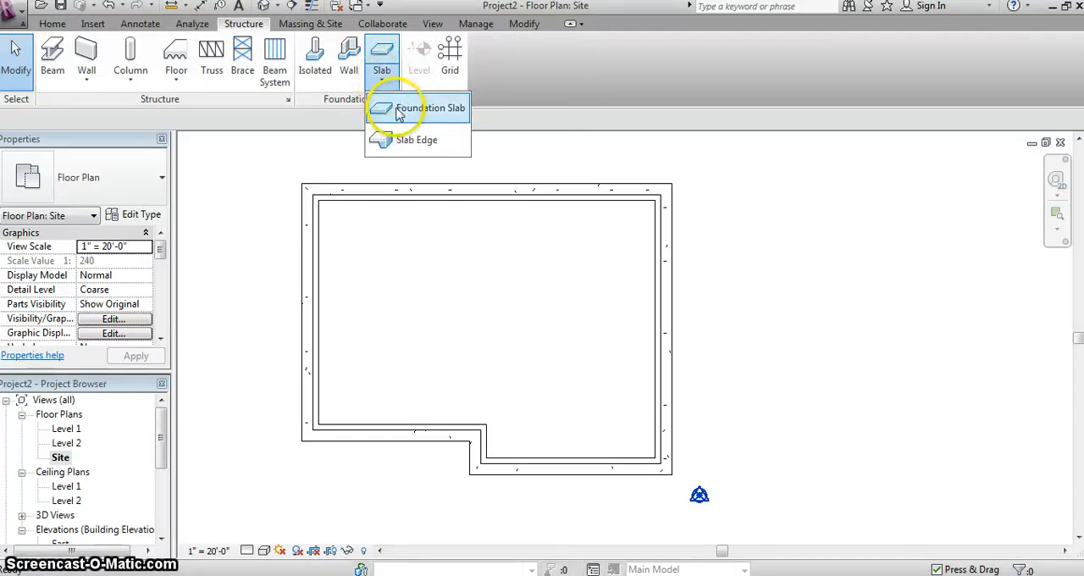
{"action": "left_click", "coordinate": [404, 113]}
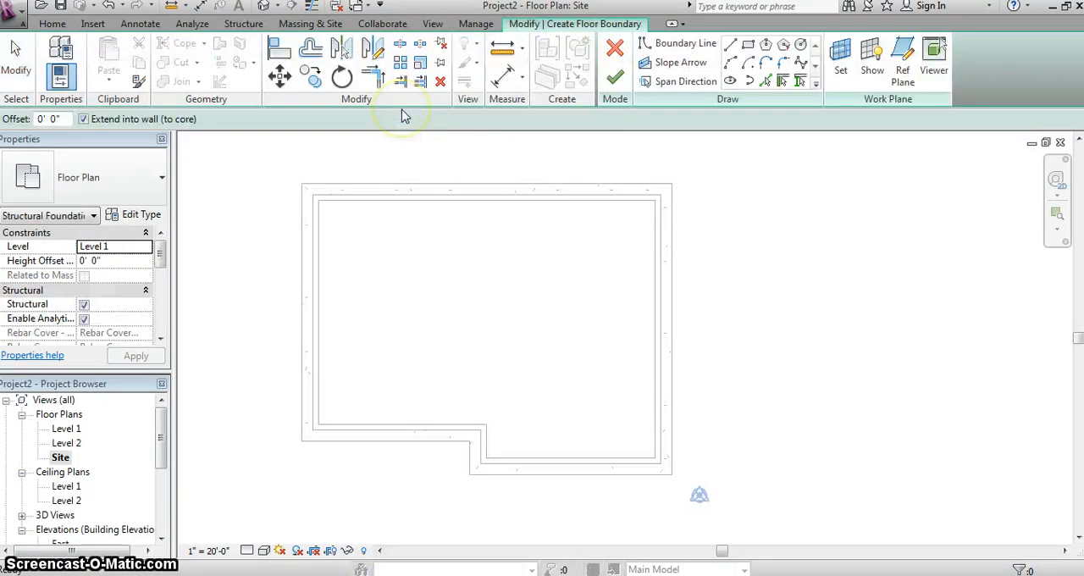
{"action": "left_click", "coordinate": [731, 45]}
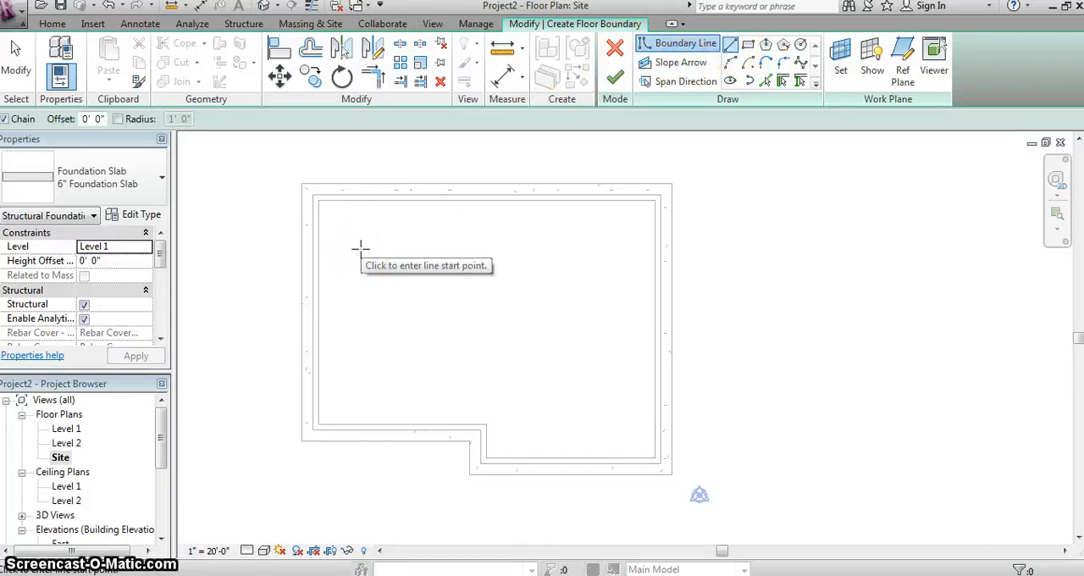
{"action": "left_click", "coordinate": [322, 235]}
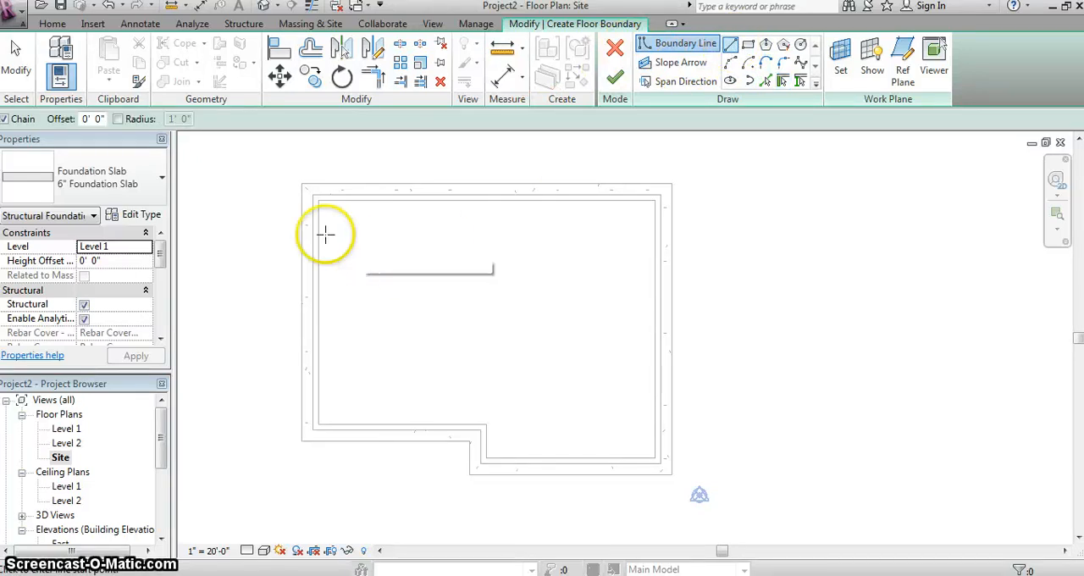
{"action": "left_click", "coordinate": [313, 195]}
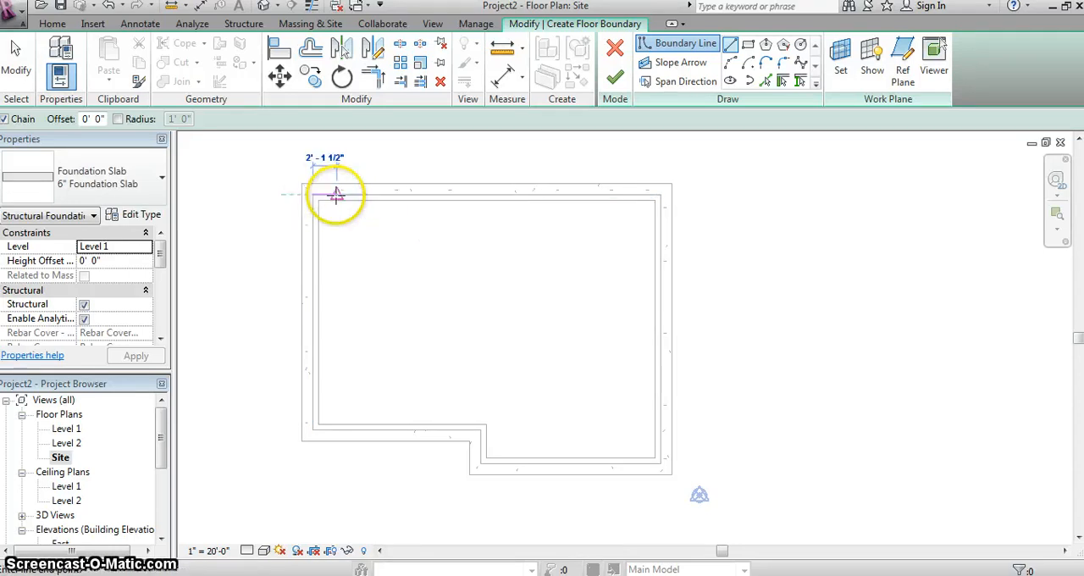
{"action": "left_click", "coordinate": [658, 195]}
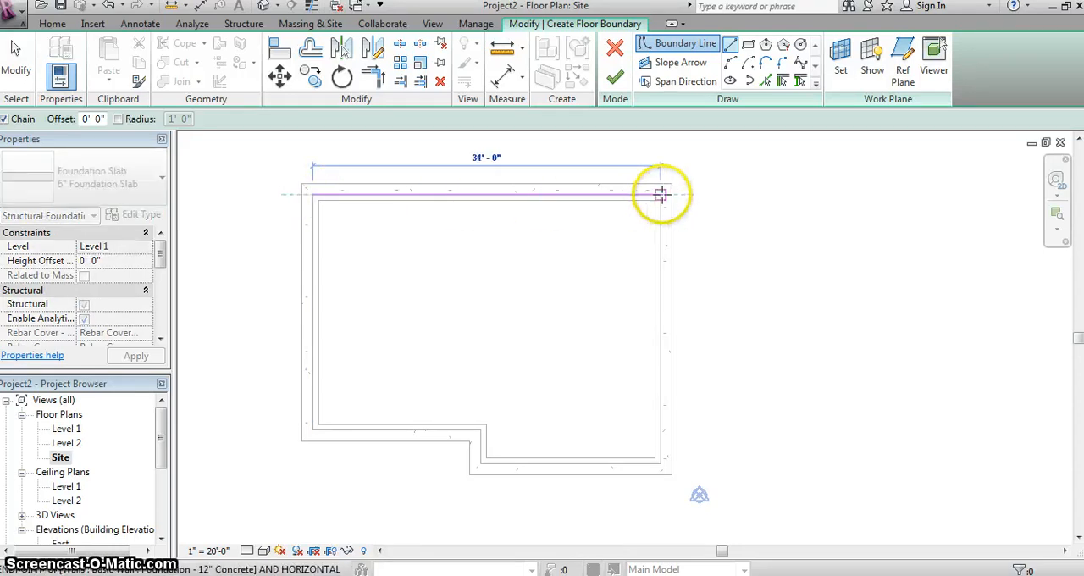
{"action": "left_click", "coordinate": [659, 463]}
{"action": "left_click", "coordinate": [481, 462]}
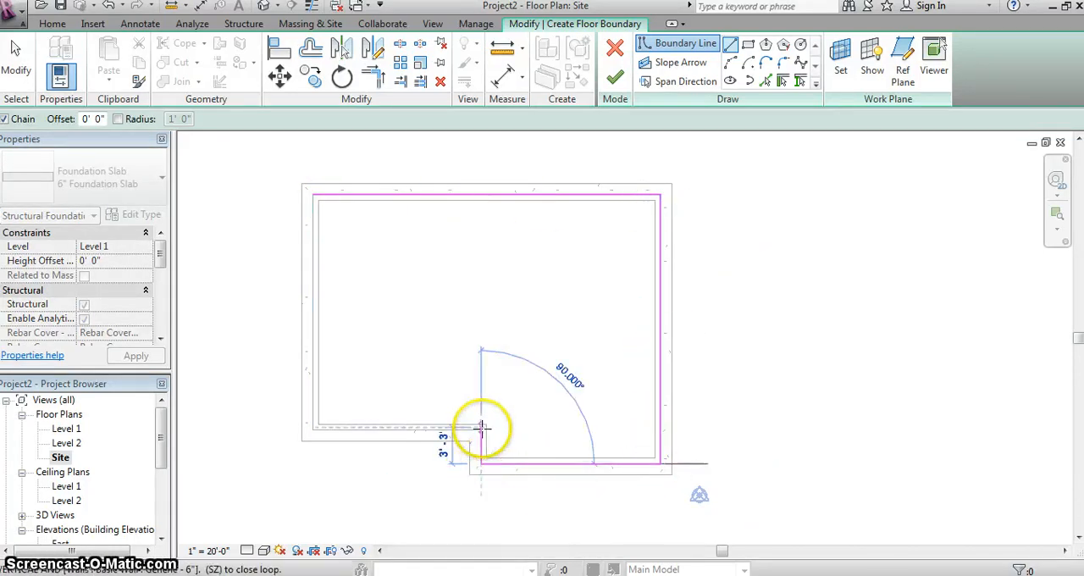
{"action": "left_click", "coordinate": [481, 430]}
{"action": "left_click", "coordinate": [313, 430]}
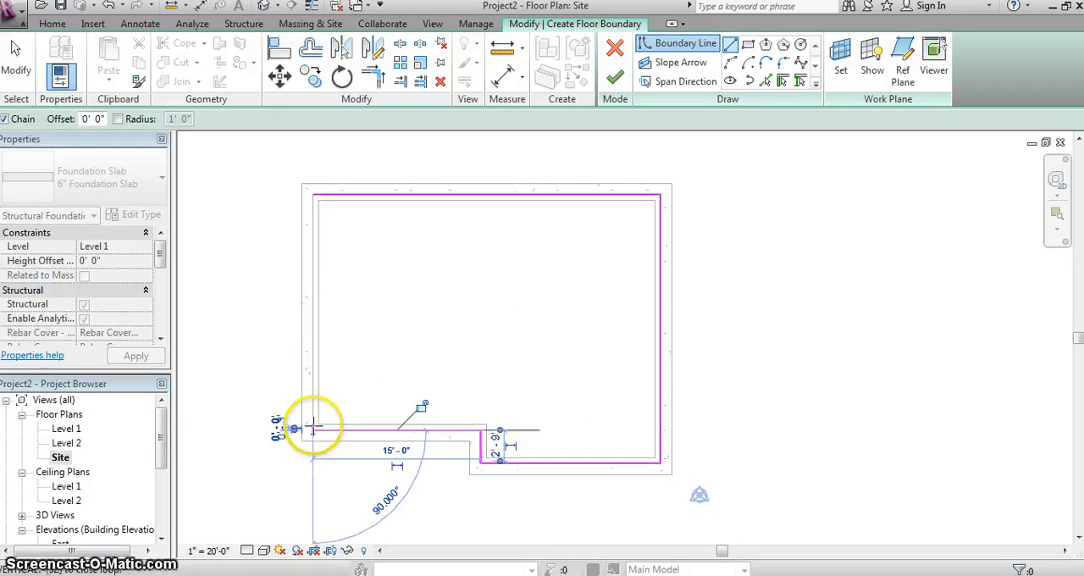
{"action": "left_click", "coordinate": [314, 194]}
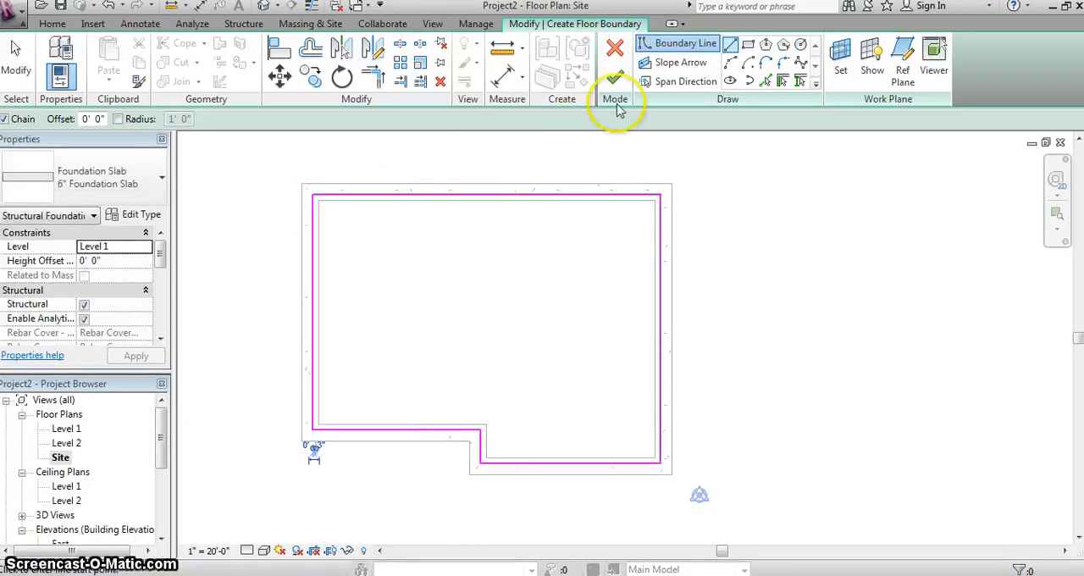
{"action": "left_click", "coordinate": [617, 79]}
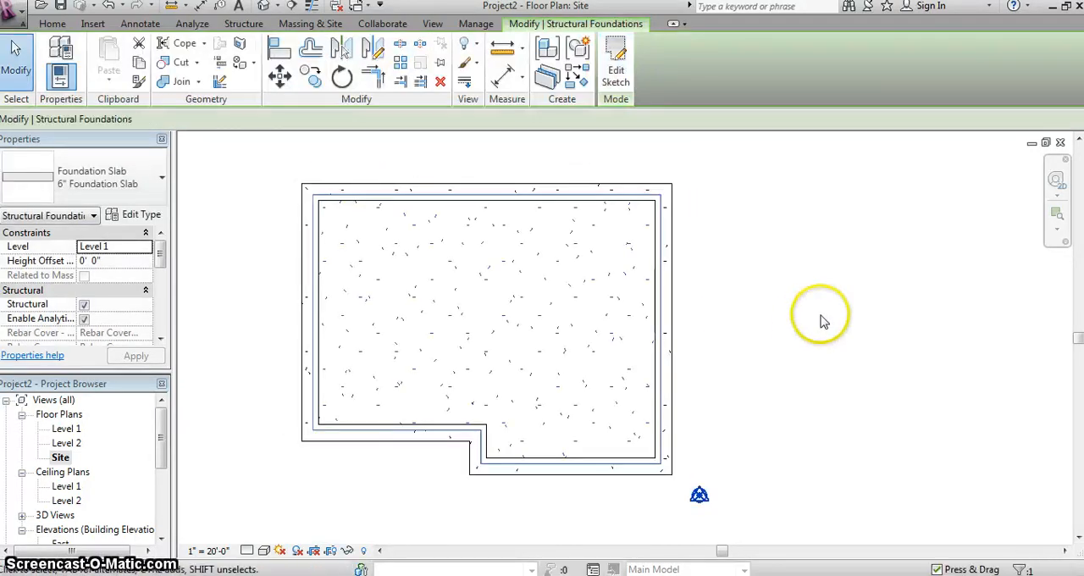
{"action": "left_click", "coordinate": [733, 336]}
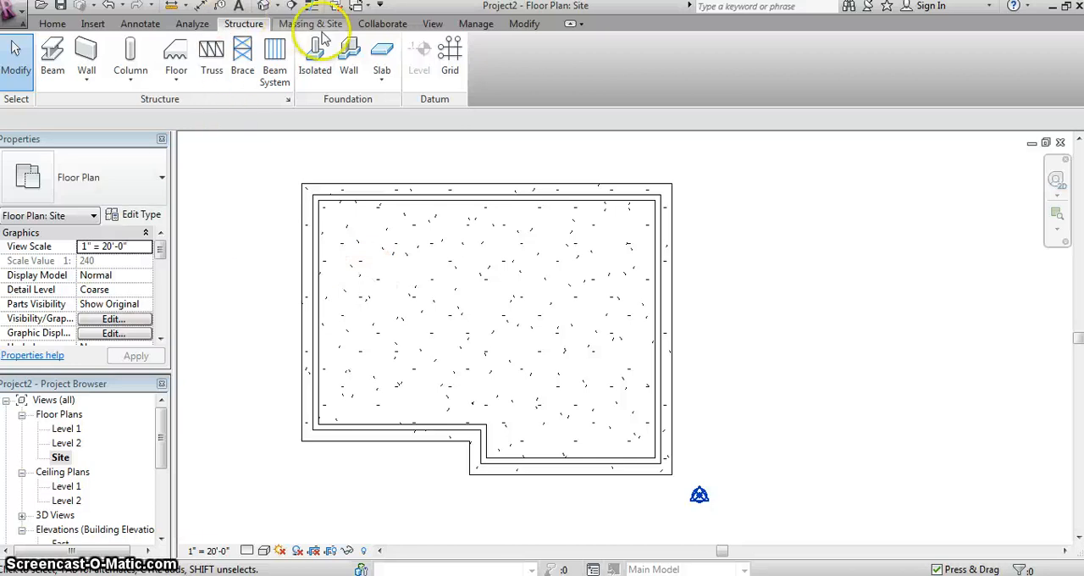
- In the 3D view, set the foundation slab's height offset from Level 1 to -12' 0"
{"action": "left_click", "coordinate": [433, 23]}
{"action": "left_click", "coordinate": [284, 50]}
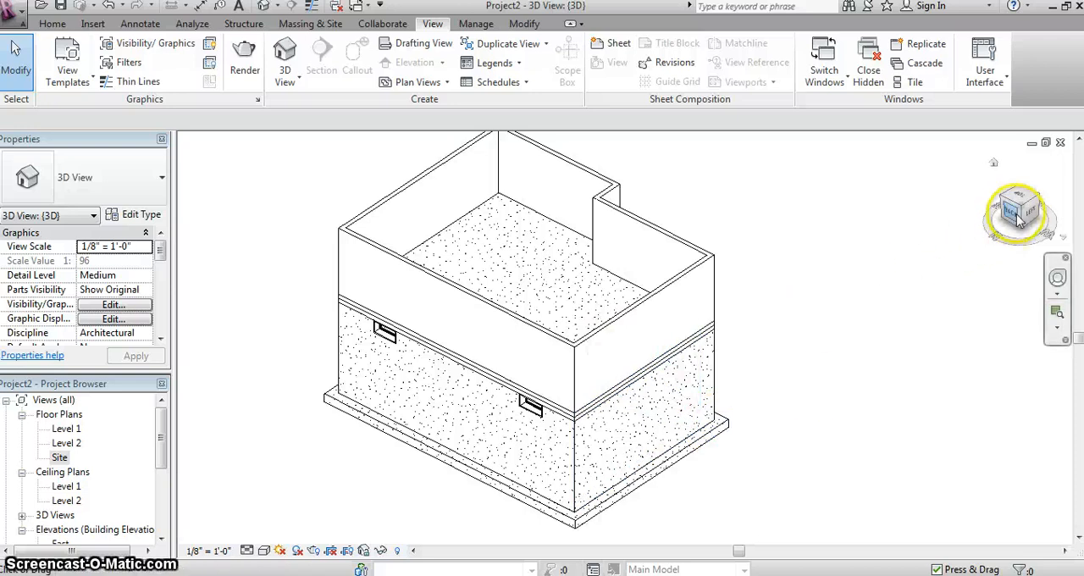
{"action": "mouse_move", "coordinate": [1007, 204]}
{"action": "left_mouse_down"}
{"action": "mouse_move", "coordinate": [987, 138]}
{"action": "mouse_move", "coordinate": [982, 516]}
{"action": "left_mouse_up"}
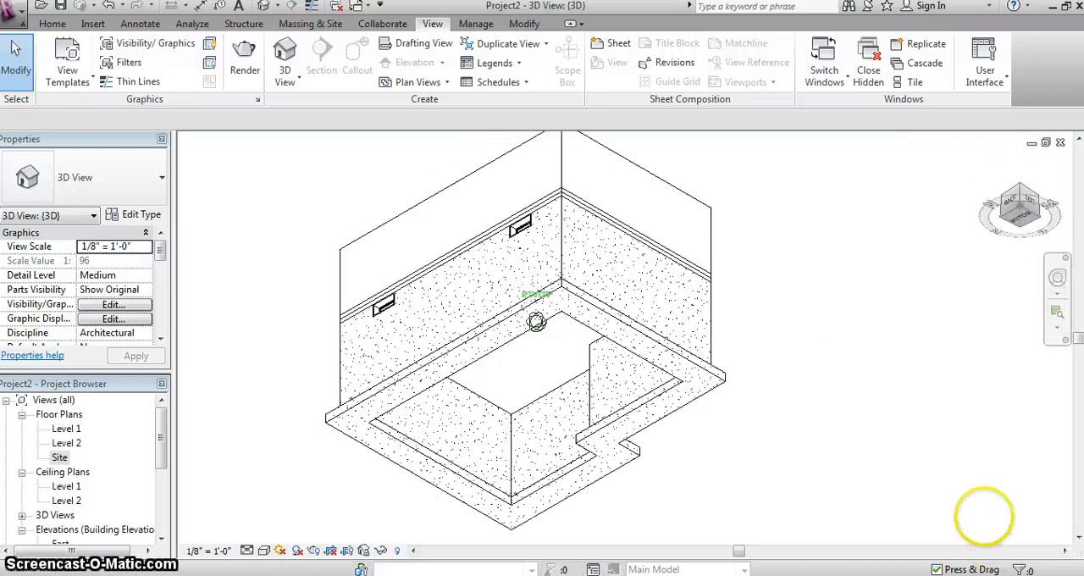
{"action": "left_click_drag", "start_coordinate": [1010, 161], "coordinate": [1054, 301]}
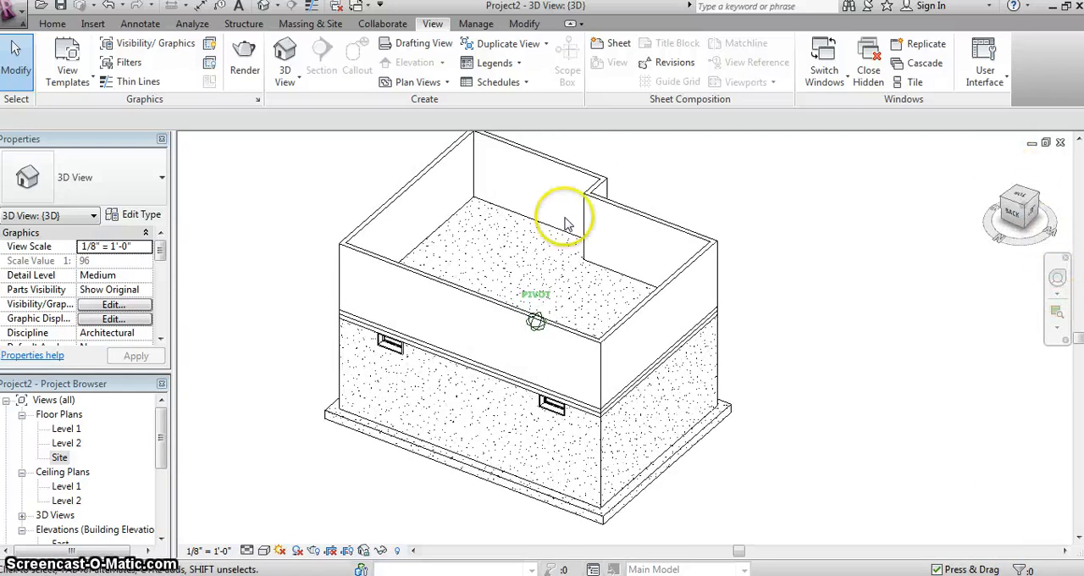
{"action": "left_click", "coordinate": [480, 207]}
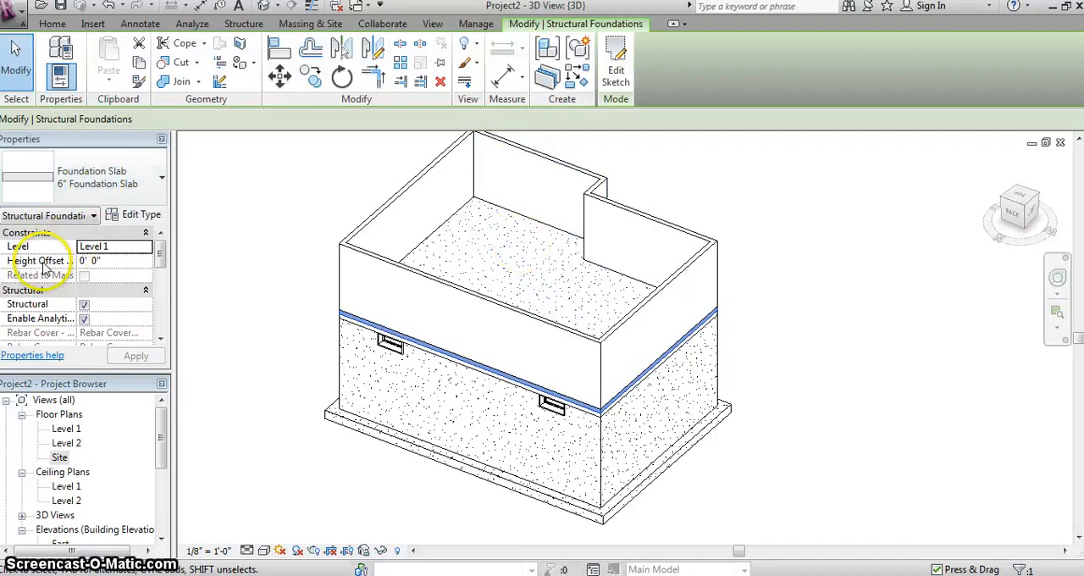
{"action": "left_click", "coordinate": [116, 262]}
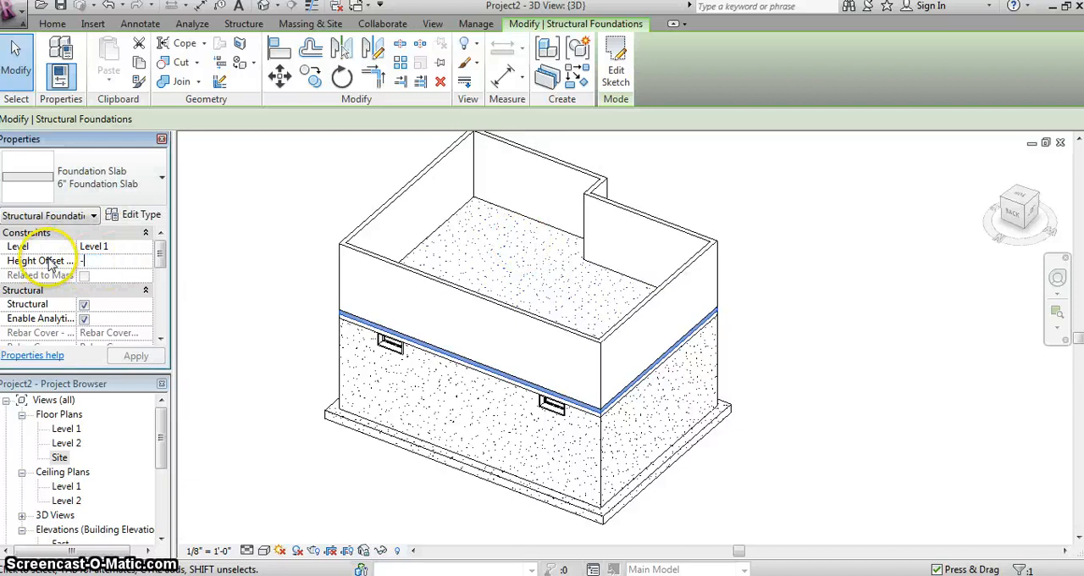
{"action": "key", "text": "Return"}
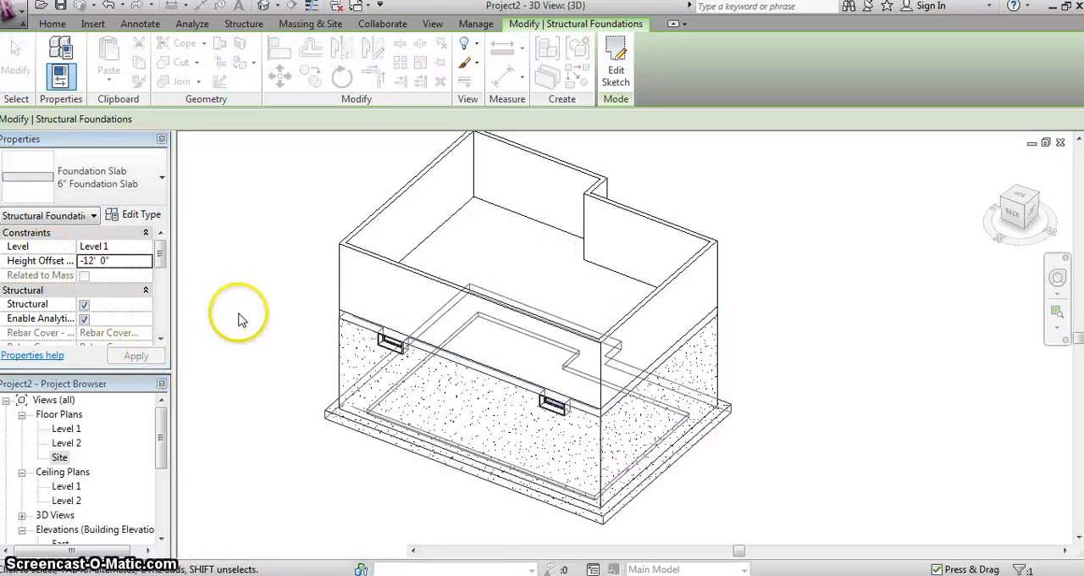
{"action": "left_click", "coordinate": [237, 314]}
- Orbit the whole model to examine the lowered slab from below and the walls and footings from the notched corner's side
{"action": "mouse_move", "coordinate": [985, 222]}
{"action": "left_mouse_down"}
{"action": "mouse_move", "coordinate": [1013, 186]}
{"action": "mouse_move", "coordinate": [985, 532]}
{"action": "mouse_move", "coordinate": [974, 512]}
{"action": "left_mouse_up"}
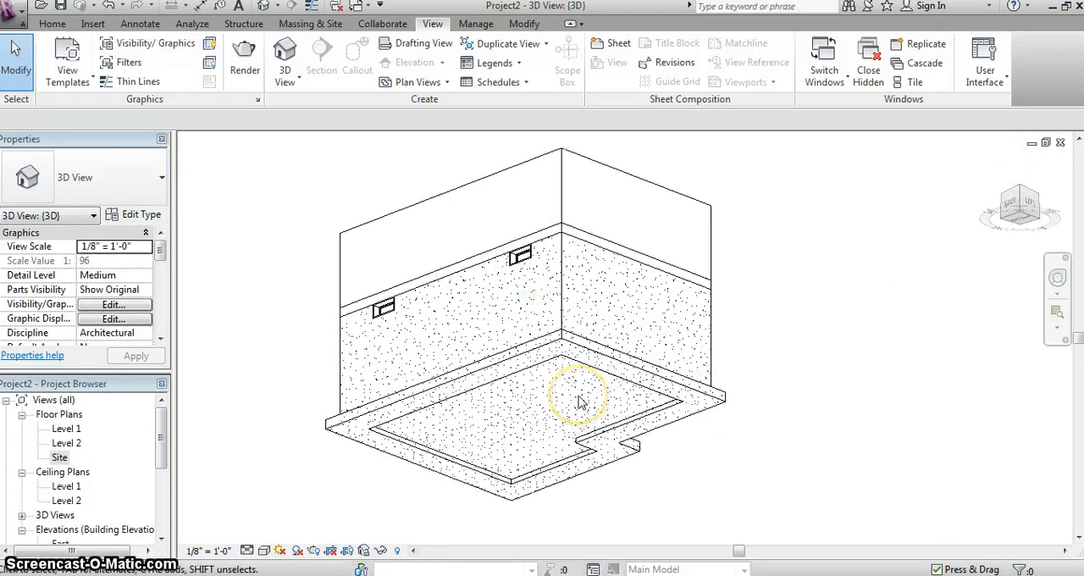
{"action": "left_click", "coordinate": [1018, 214]}
{"action": "left_click_drag", "start_coordinate": [1027, 236], "coordinate": [1041, 285]}
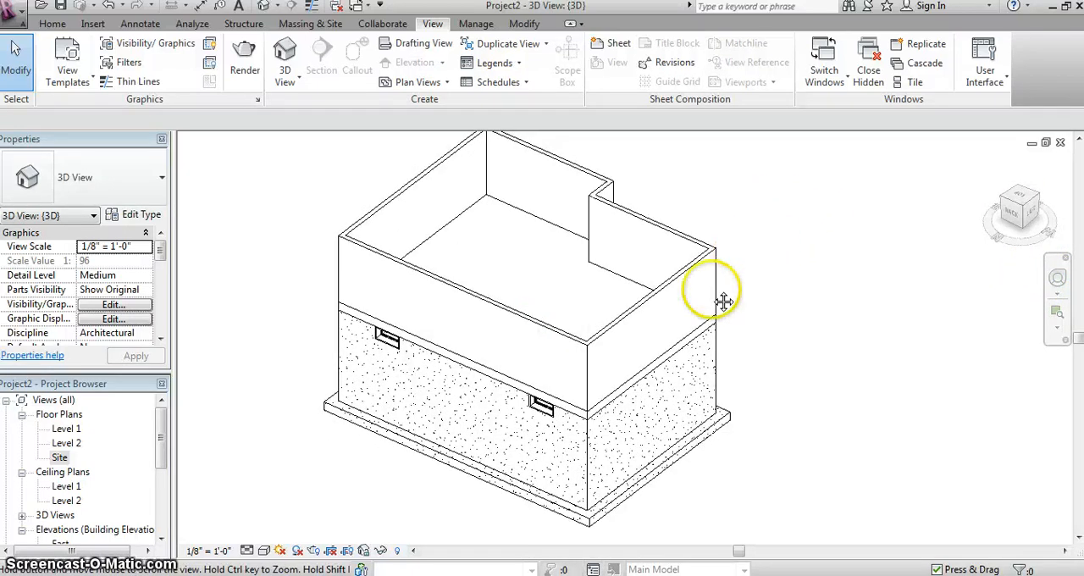
{"action": "scroll", "coordinate": [762, 279], "scroll_direction": "up", "scroll_amount": 2}
{"action": "mouse_move", "coordinate": [1012, 222]}
{"action": "left_mouse_down"}
{"action": "mouse_move", "coordinate": [839, 201]}
{"action": "mouse_move", "coordinate": [285, 189]}
{"action": "mouse_move", "coordinate": [281, 205]}
{"action": "left_mouse_up"}
{"action": "left_click_drag", "start_coordinate": [558, 210], "coordinate": [288, 186]}
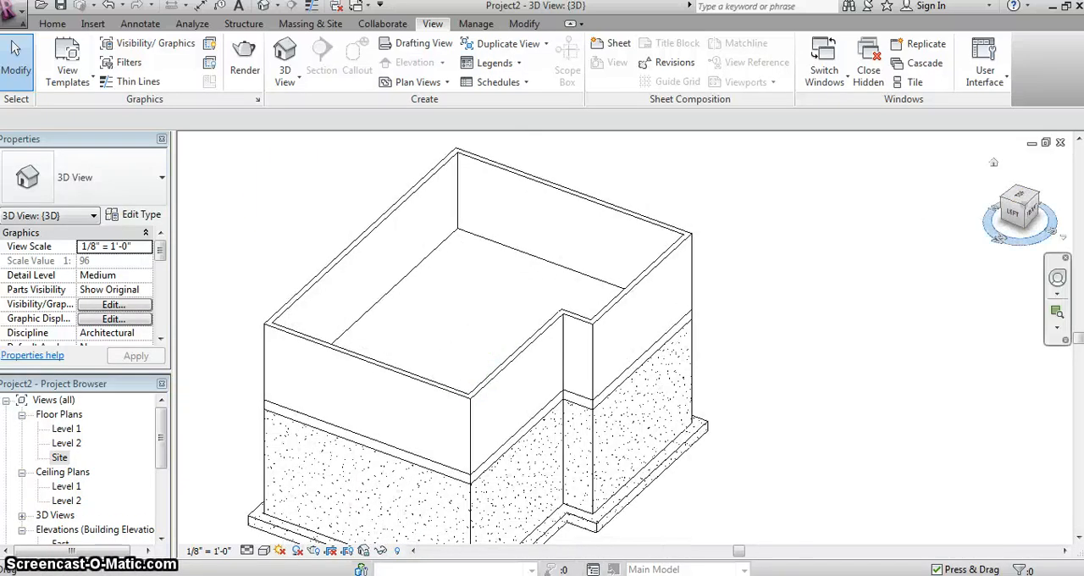
{"action": "left_click", "coordinate": [1014, 214]}
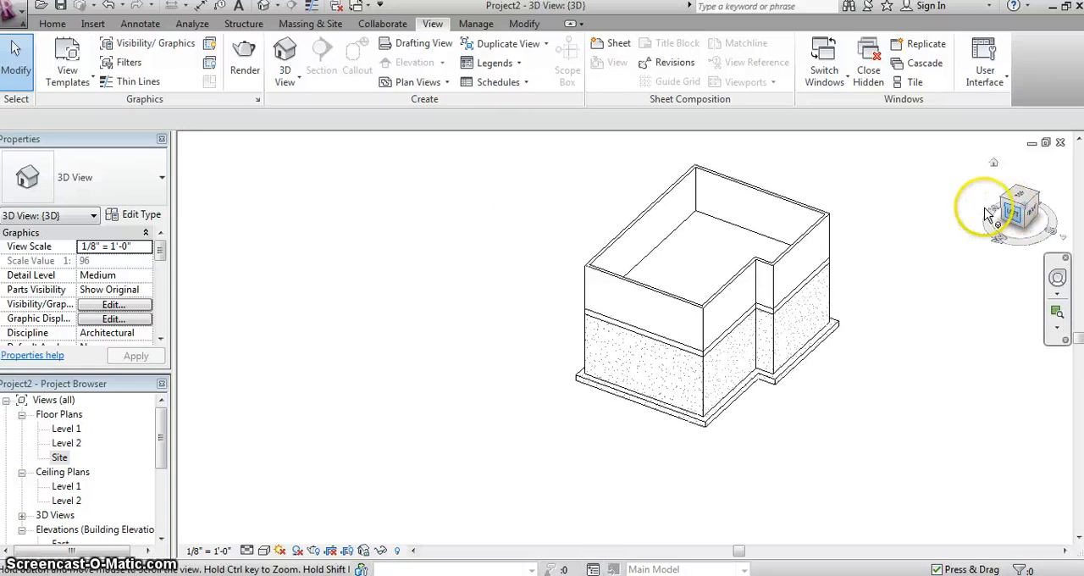